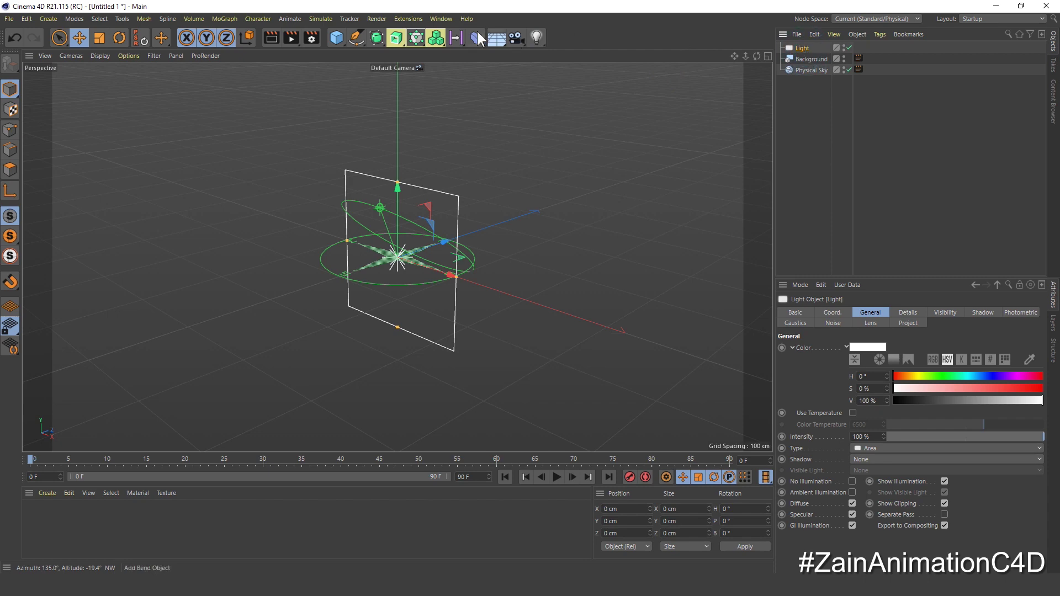
# Place the area light inside a new Cloner and set the cloner's mode to Radial
pyautogui.click(416, 37)
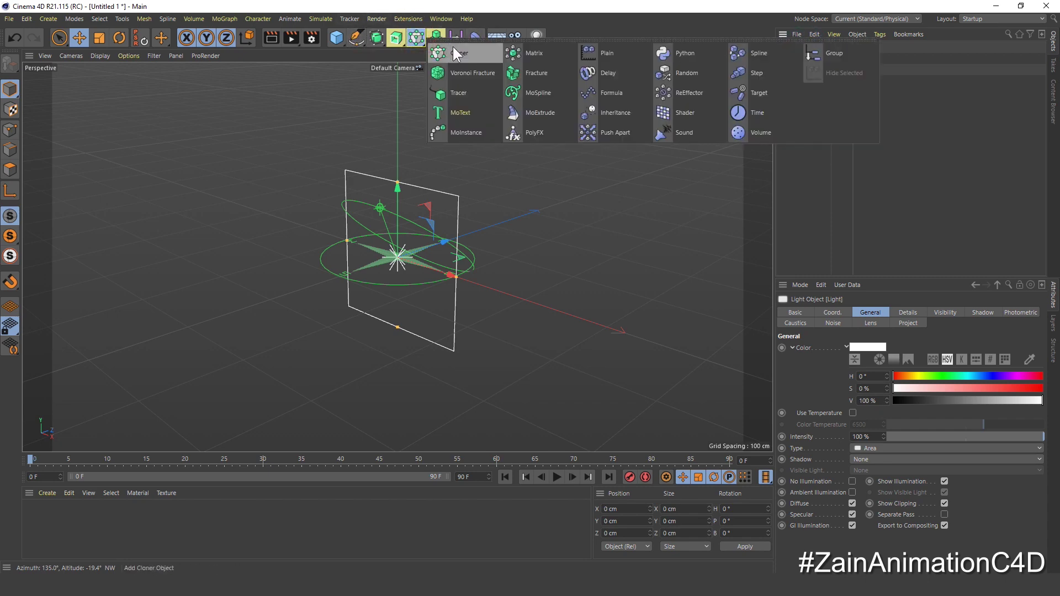
pyautogui.keyDown('alt'); pyautogui.click(466, 54); pyautogui.keyUp('alt')
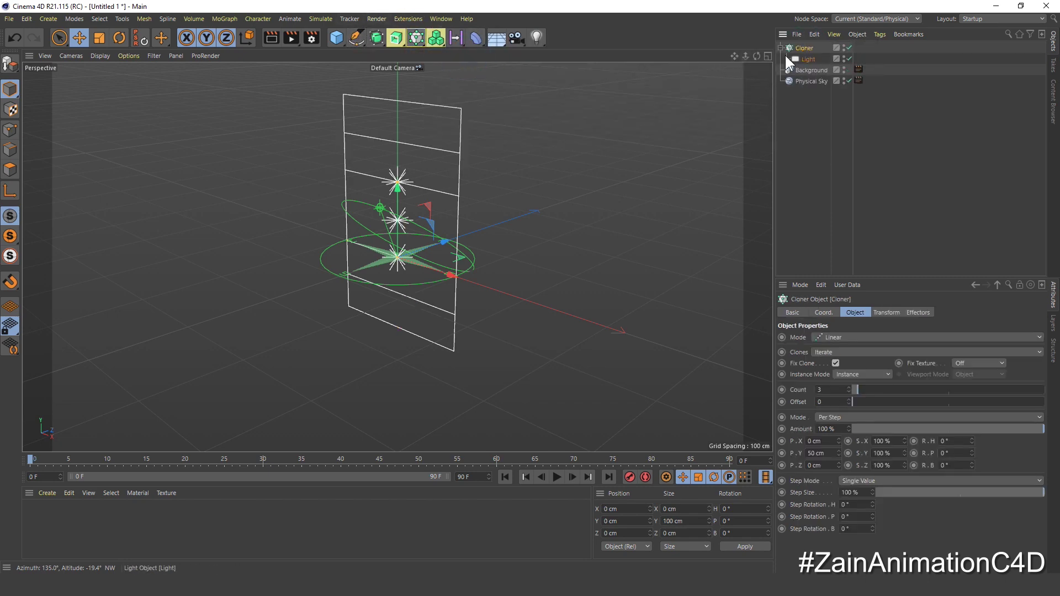
pyautogui.click(781, 48)
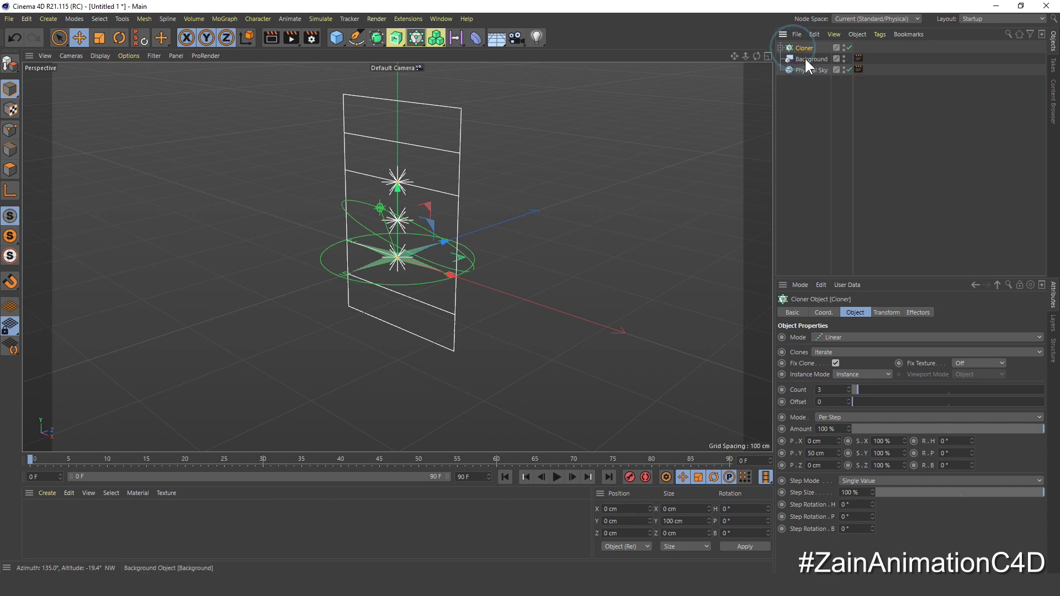
pyautogui.click(800, 337)
pyautogui.click(827, 337)
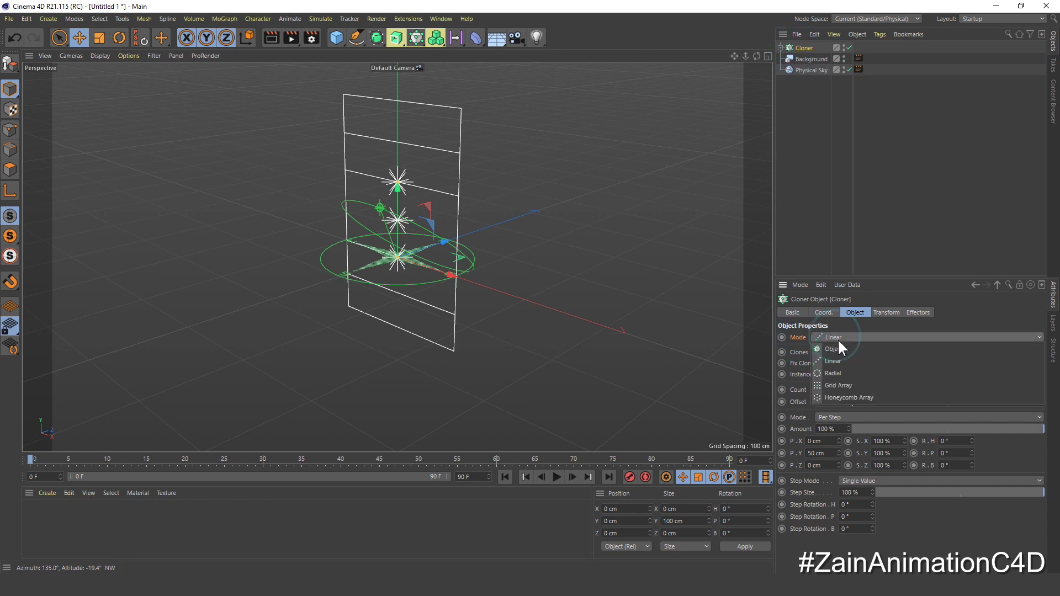
pyautogui.click(841, 370)
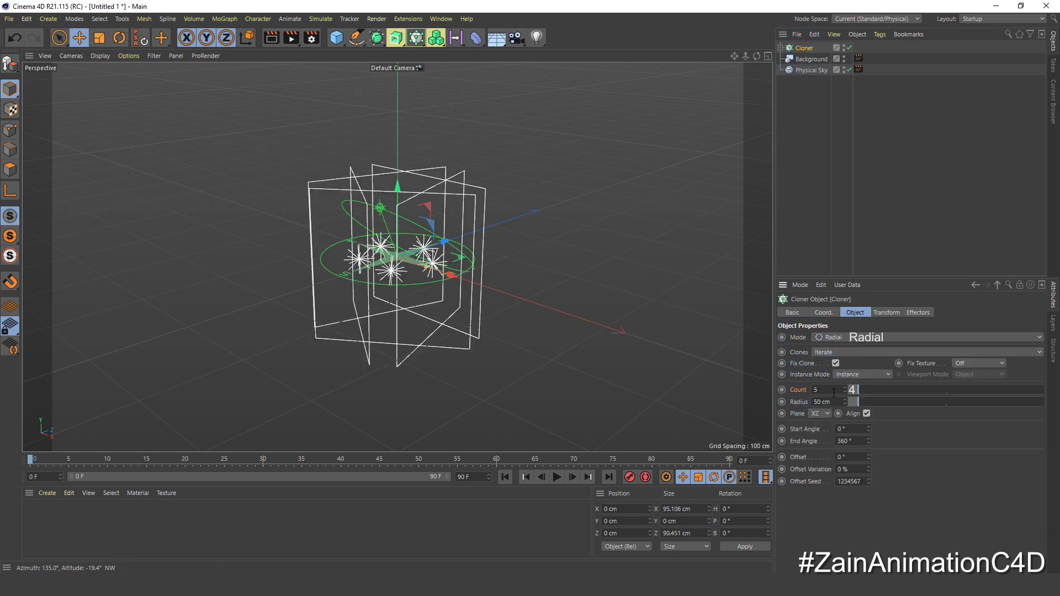
# Set the radial cloner's count to 4 and its radius to 1000 cm, keeping the XZ plane
pyautogui.click(800, 390)
pyautogui.press('Return')
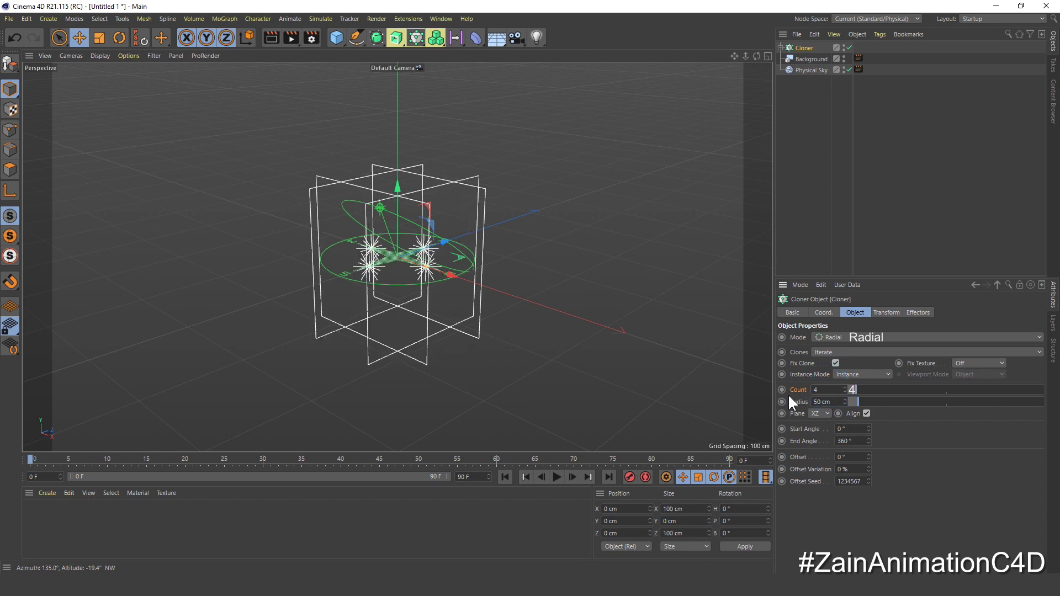
pyautogui.click(794, 399)
pyautogui.write('1000')
pyautogui.press('Return')
pyautogui.click(798, 414)
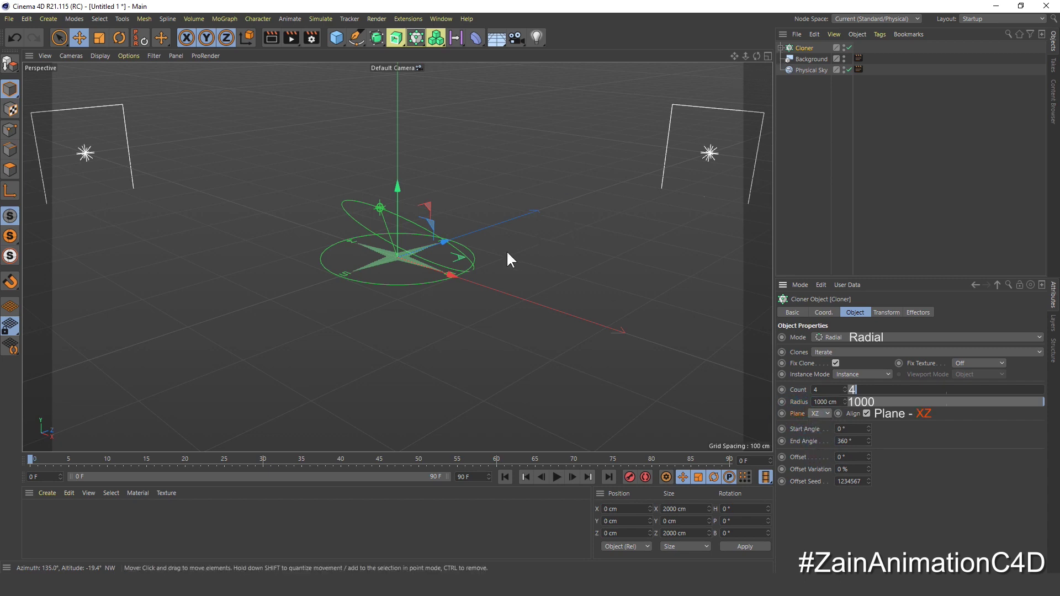
# Add a cylinder primitive to the scene and rename it Cylinder 1
pyautogui.keyDown('alt'); pyautogui.moveTo(506, 251); pyautogui.dragTo(532, 248); pyautogui.keyUp('alt')
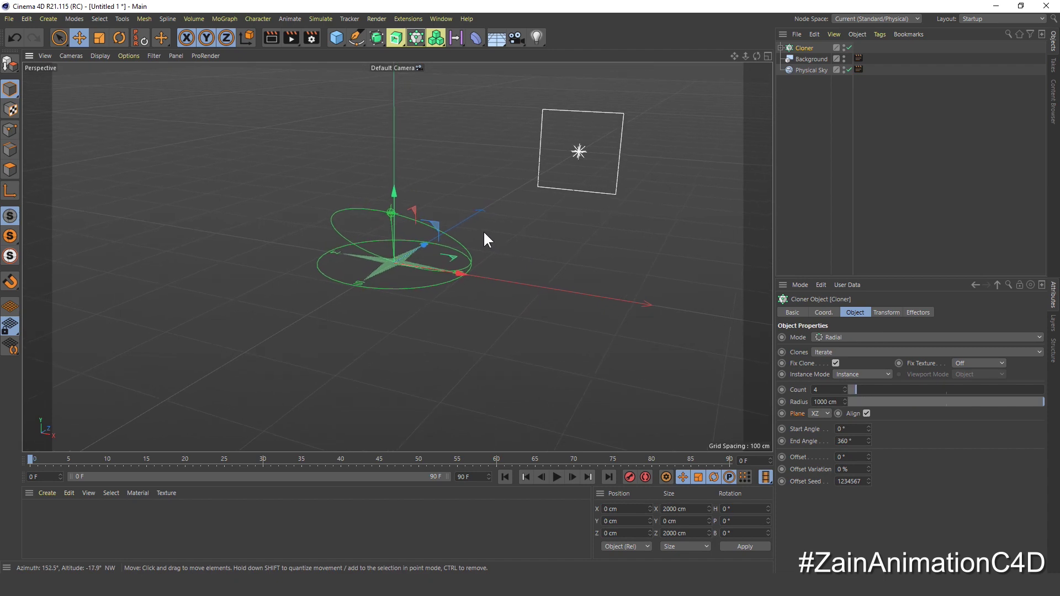
pyautogui.moveTo(340, 35); pyautogui.dragTo(552, 54)
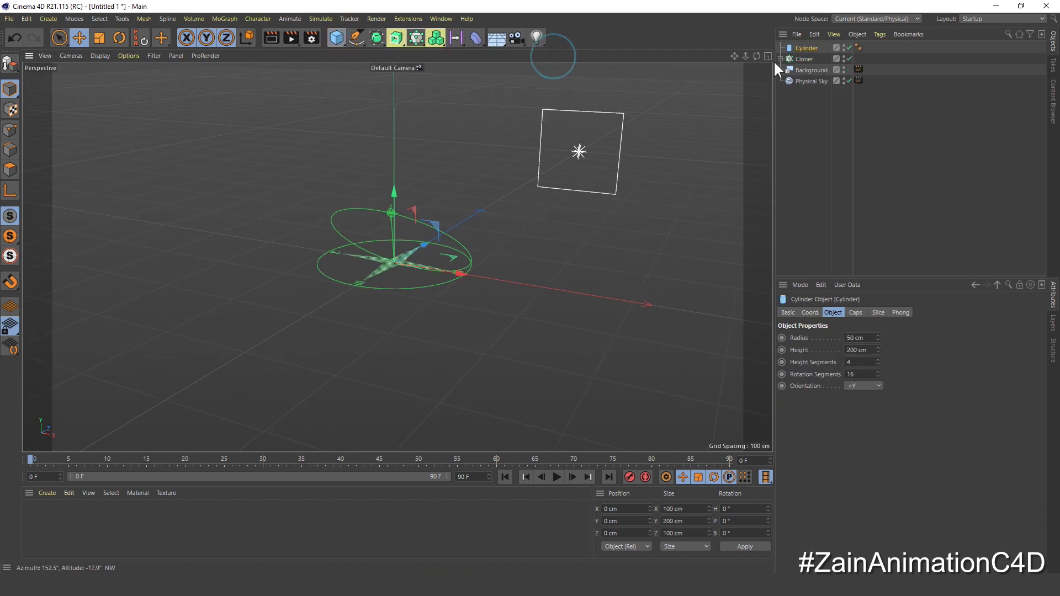
pyautogui.doubleClick(810, 49)
pyautogui.press('BackSpace')
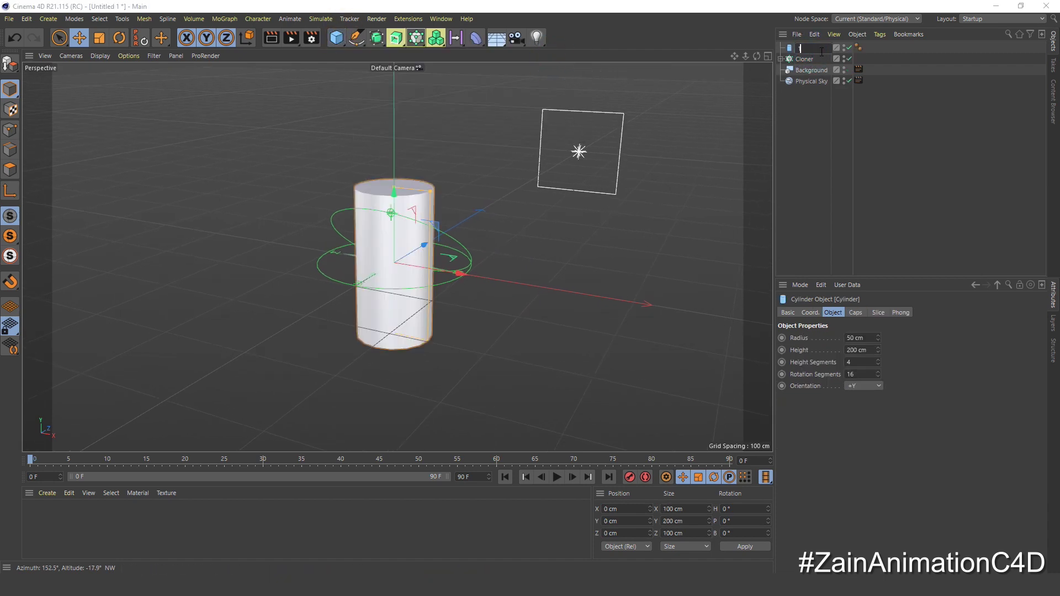
pyautogui.write('1')
pyautogui.press('Return')
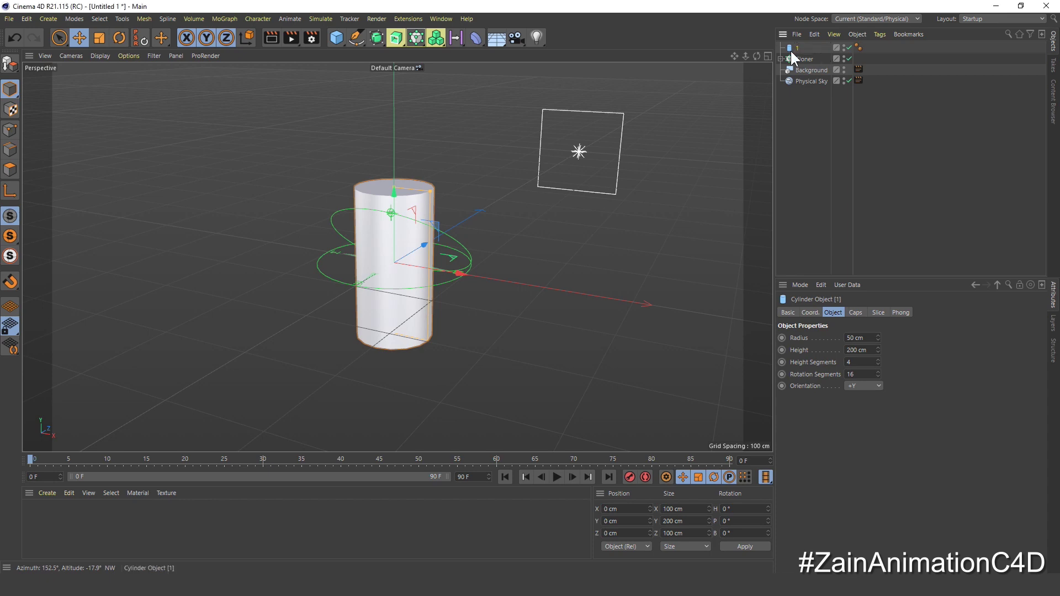
pyautogui.doubleClick(807, 48)
pyautogui.write('C')
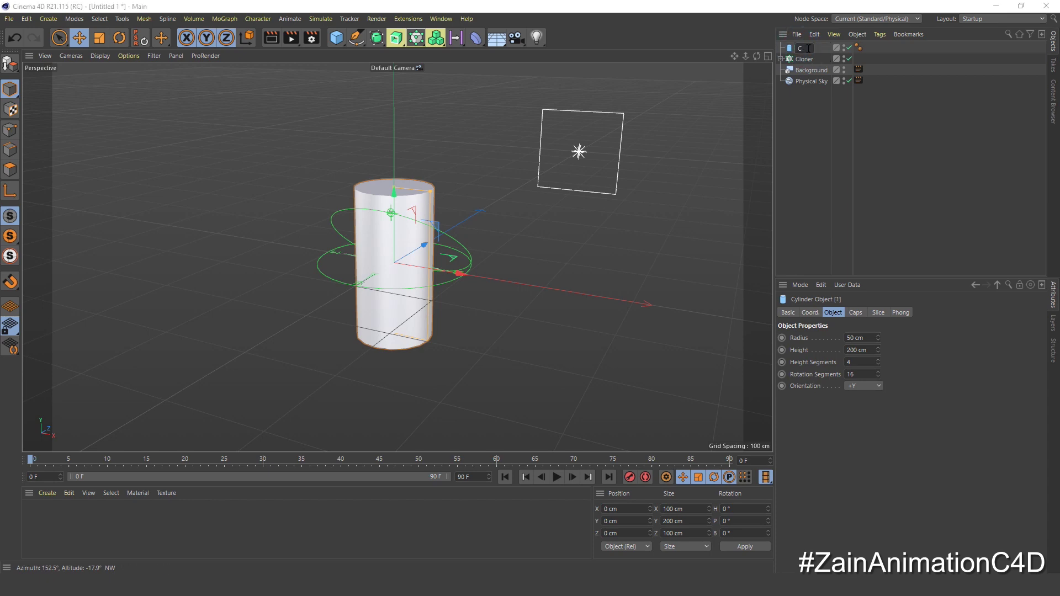
pyautogui.write('ylinder 1')
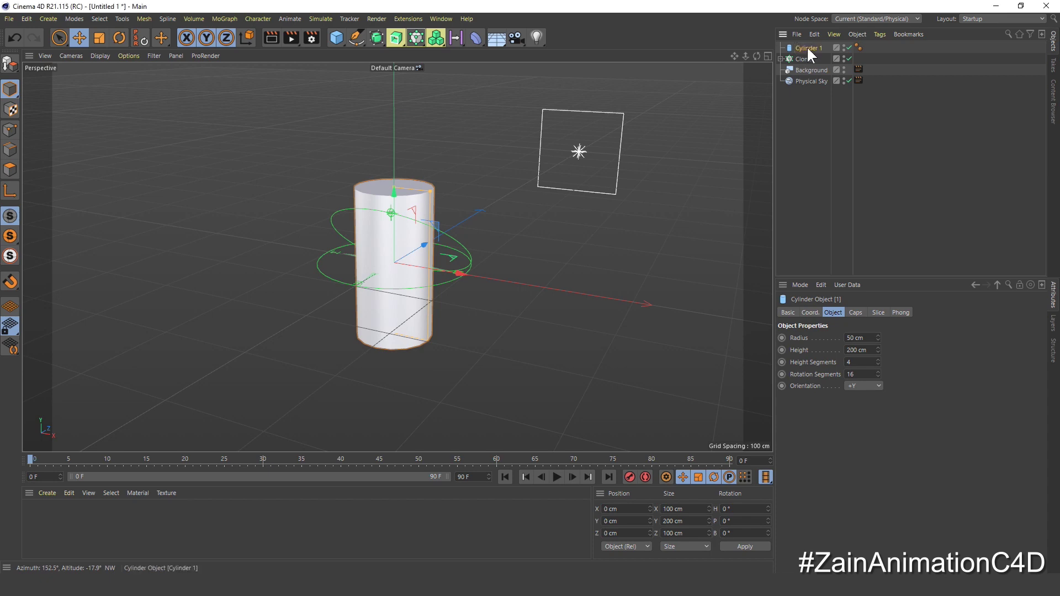
pyautogui.press('Return')
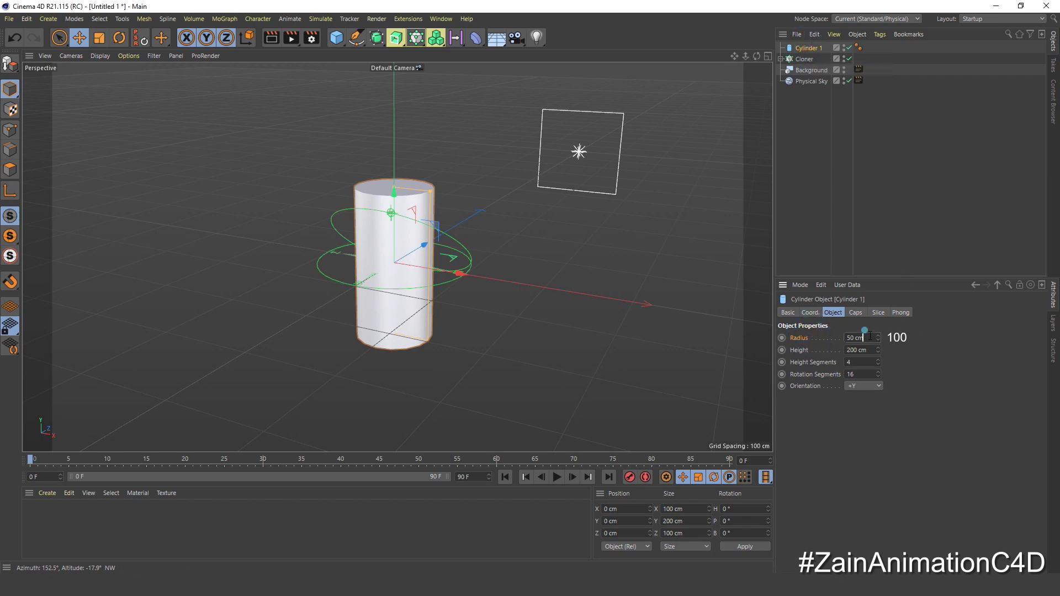
# Set Cylinder 1's radius to 100 cm and its height to 50 cm
pyautogui.moveTo(865, 338); pyautogui.dragTo(793, 343)
pyautogui.write('100')
pyautogui.press('Return')
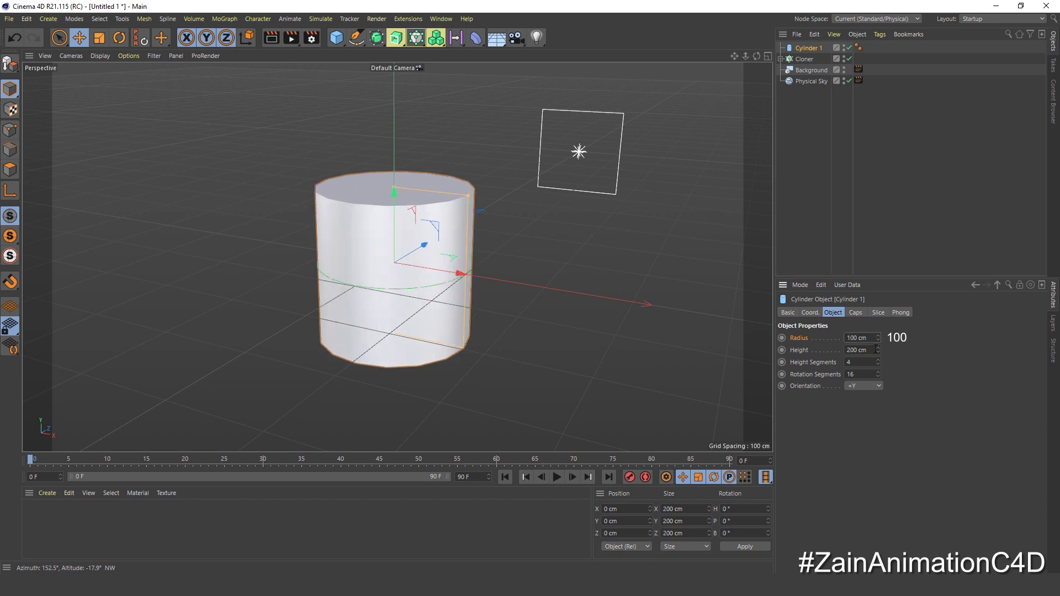
pyautogui.moveTo(865, 350); pyautogui.dragTo(825, 349)
pyautogui.write('50')
pyautogui.press('Return')
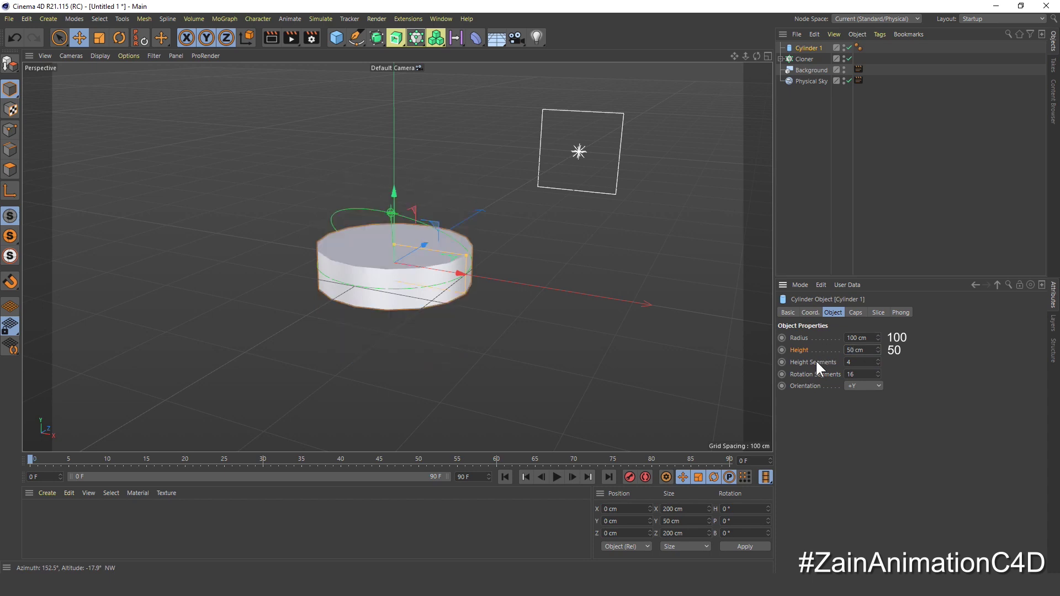
# Give Cylinder 1 8 height segments and 6 rotation segments, and set its orientation to -Z
pyautogui.moveTo(854, 360); pyautogui.dragTo(798, 359)
pyautogui.write('8')
pyautogui.press('Tab')
pyautogui.write('6')
pyautogui.press('Return')
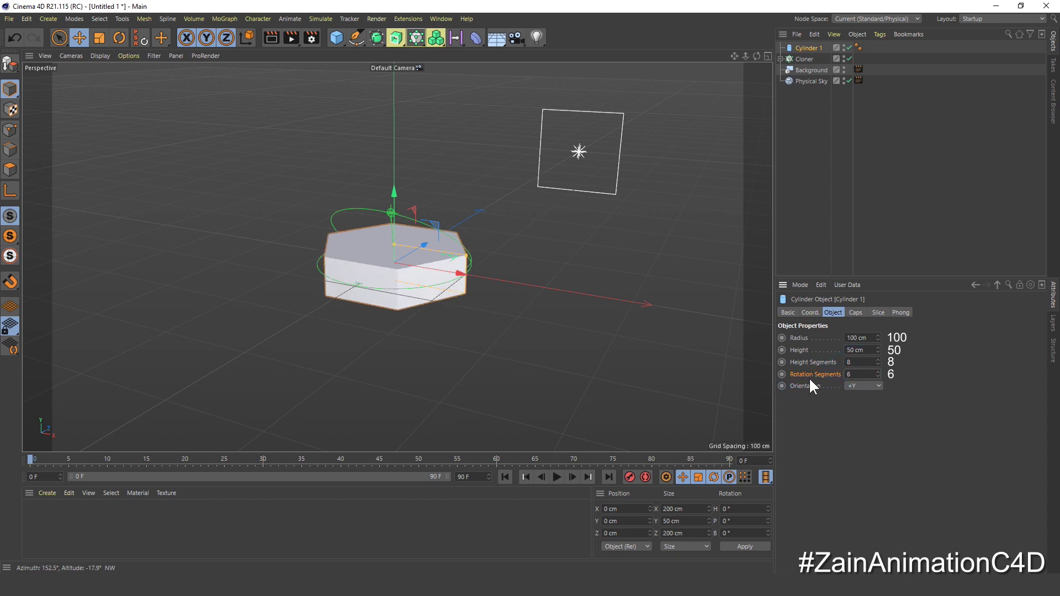
pyautogui.click(851, 386)
pyautogui.click(861, 458)
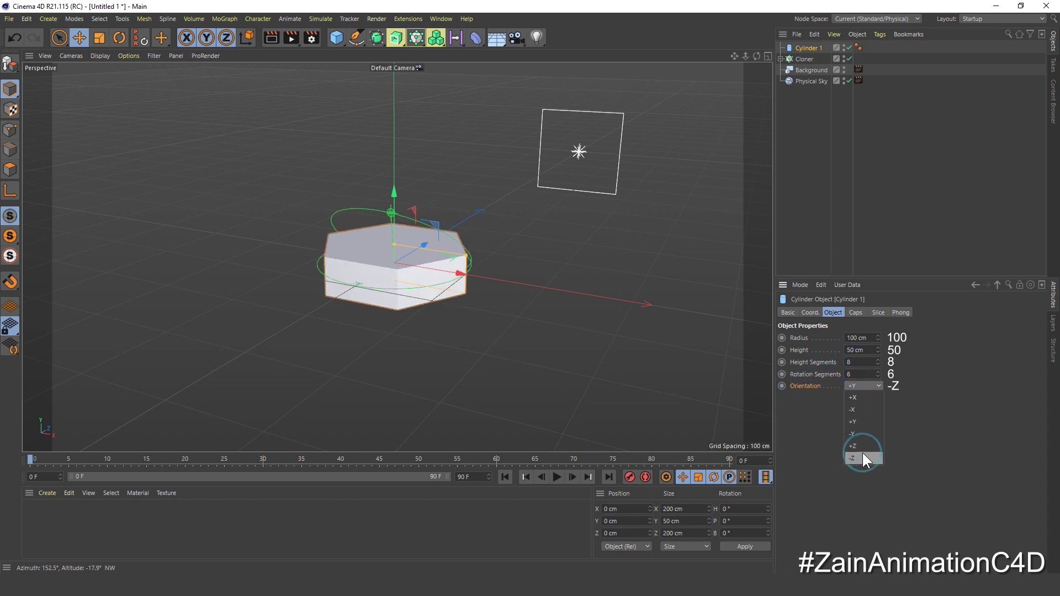
# Set Cylinder 1's cap segments to 8 and enable its fillet with 1 segment and a 5 cm radius
pyautogui.keyDown('alt'); pyautogui.moveTo(594, 332); pyautogui.dragTo(623, 305); pyautogui.keyUp('alt')
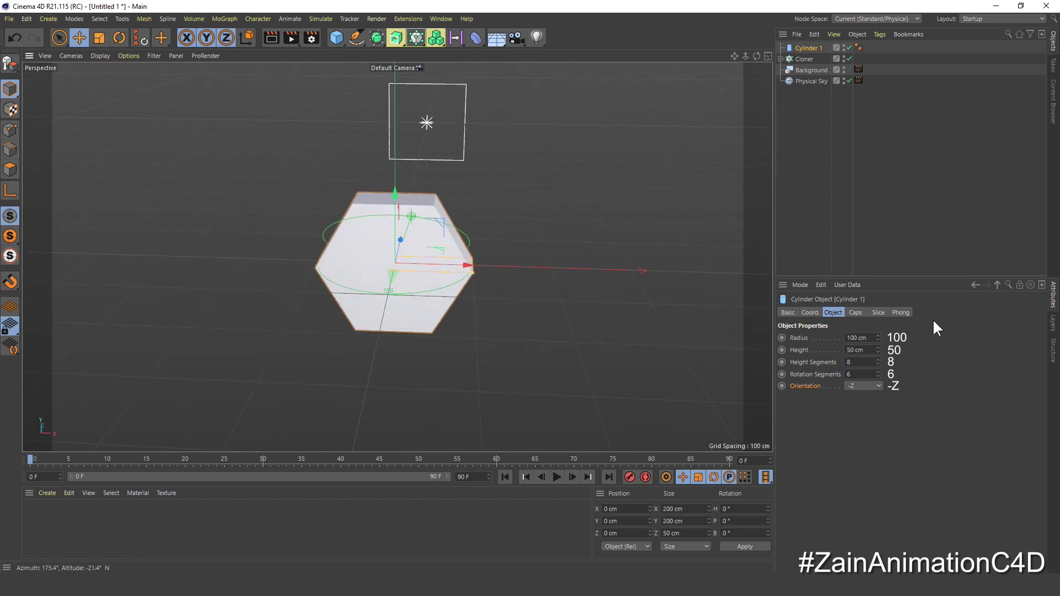
pyautogui.click(855, 312)
pyautogui.click(802, 350)
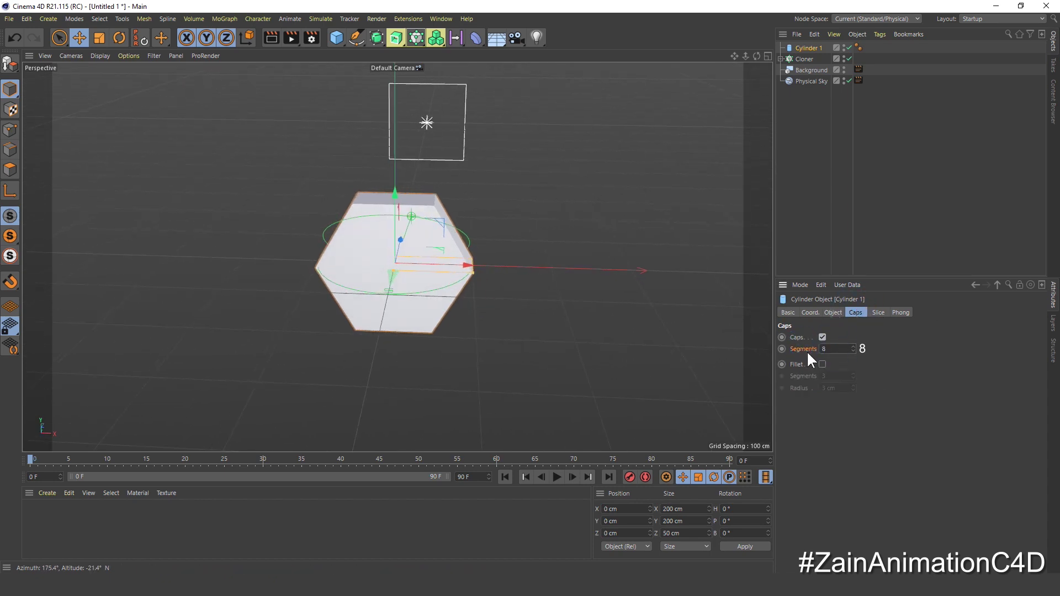
pyautogui.click(822, 364)
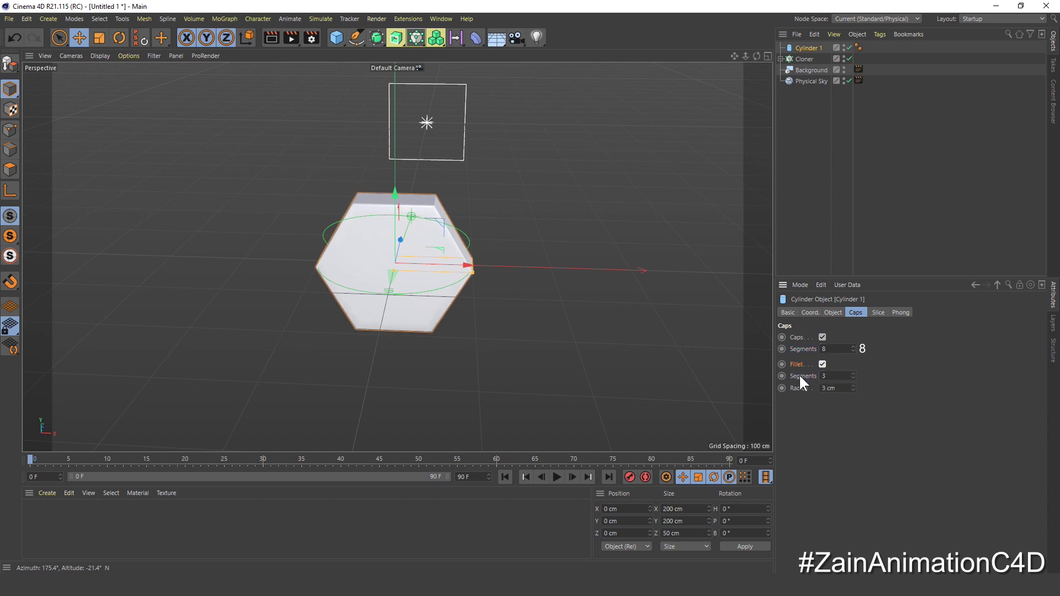
pyautogui.click(800, 374)
pyautogui.write('1')
pyautogui.press('Return')
pyautogui.click(800, 387)
pyautogui.write('5')
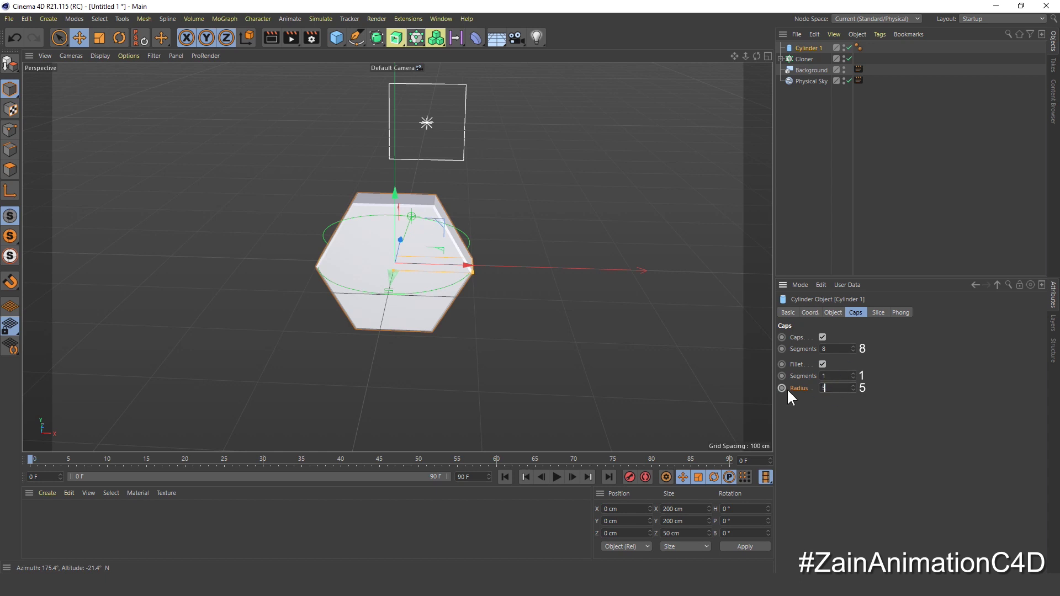
pyautogui.press('Return')
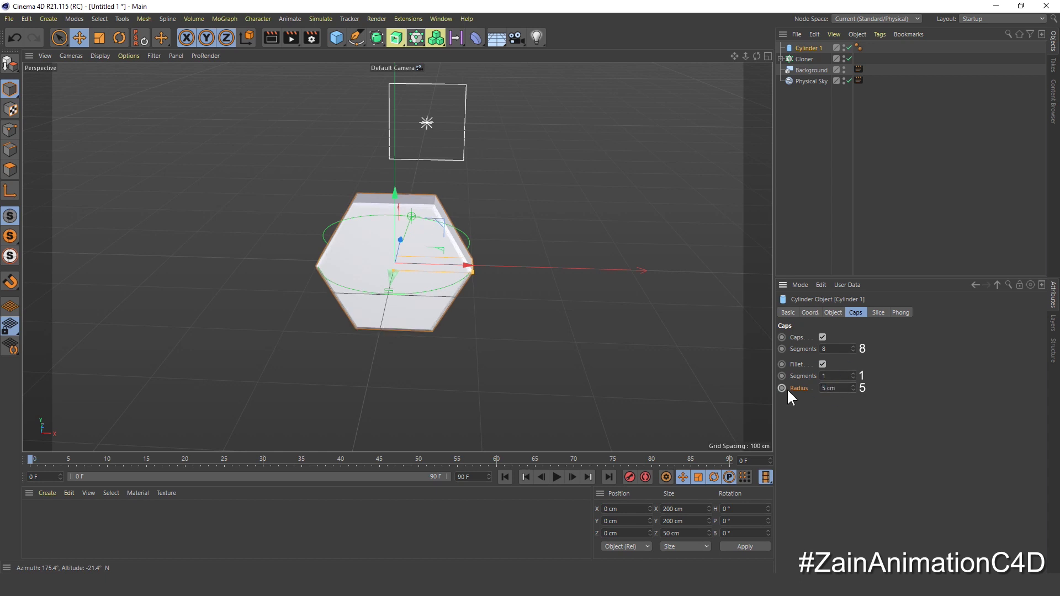
pyautogui.click(797, 106)
# Duplicate Cylinder 1 and rename the copy Cylinder 2
pyautogui.keyDown('alt'); pyautogui.moveTo(346, 237); pyautogui.dragTo(412, 201); pyautogui.keyUp('alt')
pyautogui.scroll(6, 385, 198)
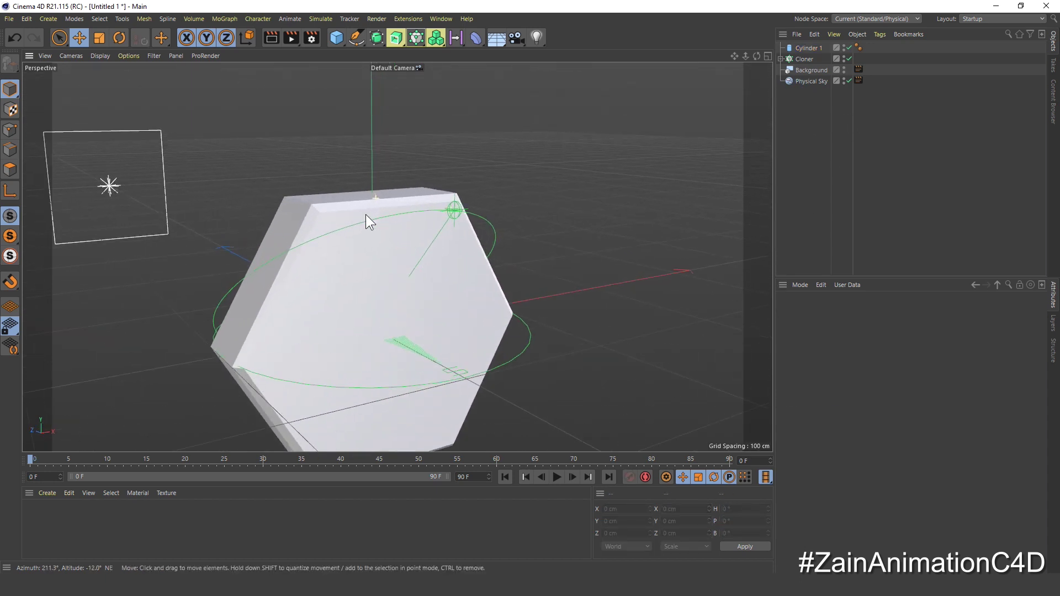
pyautogui.keyDown('alt'); pyautogui.moveTo(297, 259); pyautogui.dragTo(344, 278); pyautogui.keyUp('alt')
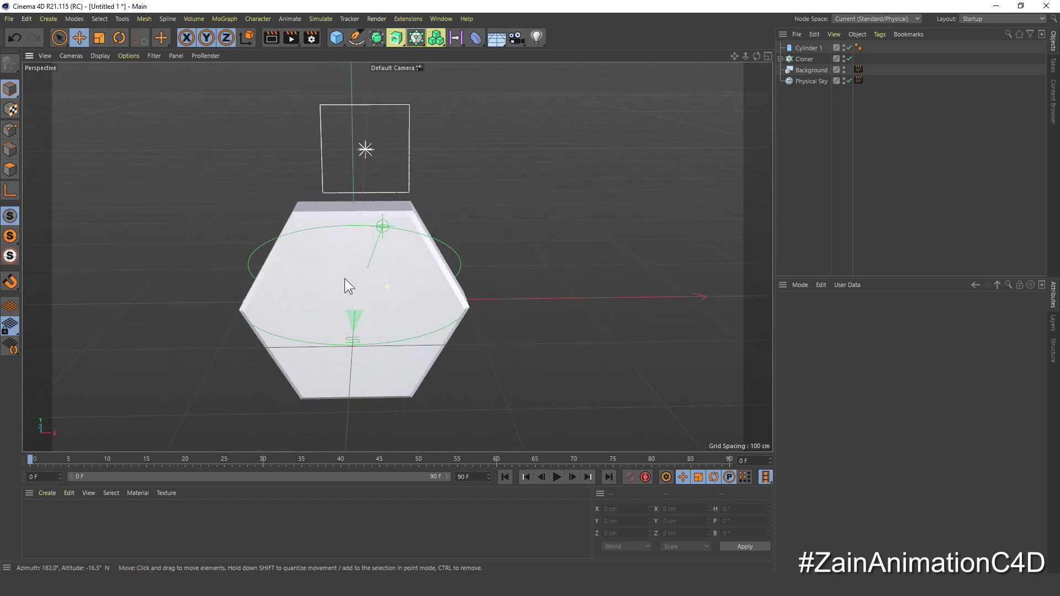
pyautogui.click(801, 48)
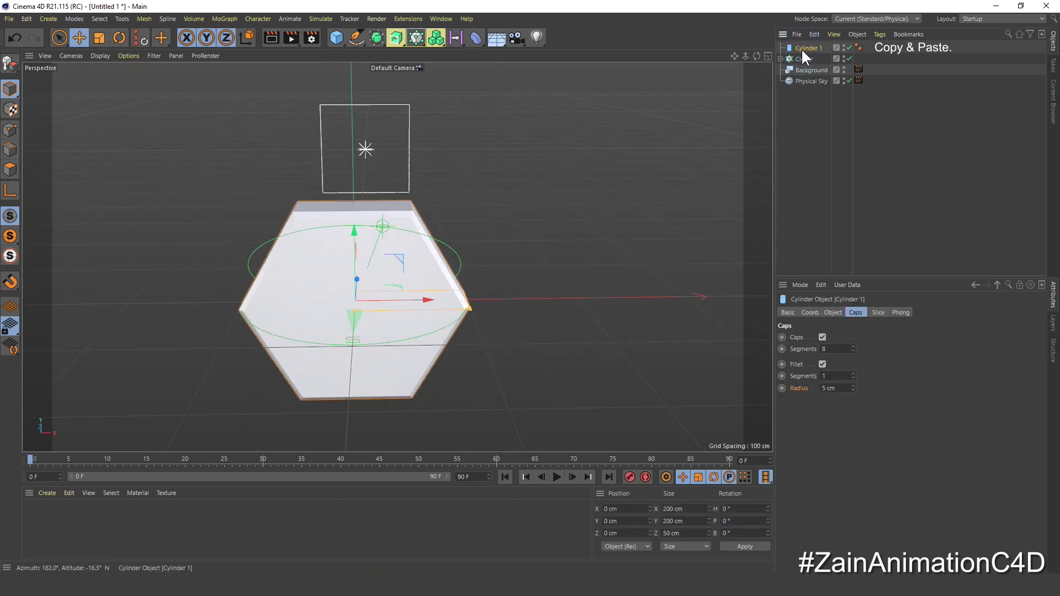
pyautogui.hotkey('ctrl', 'c')
pyautogui.hotkey('ctrl', 'v')
pyautogui.doubleClick(813, 48)
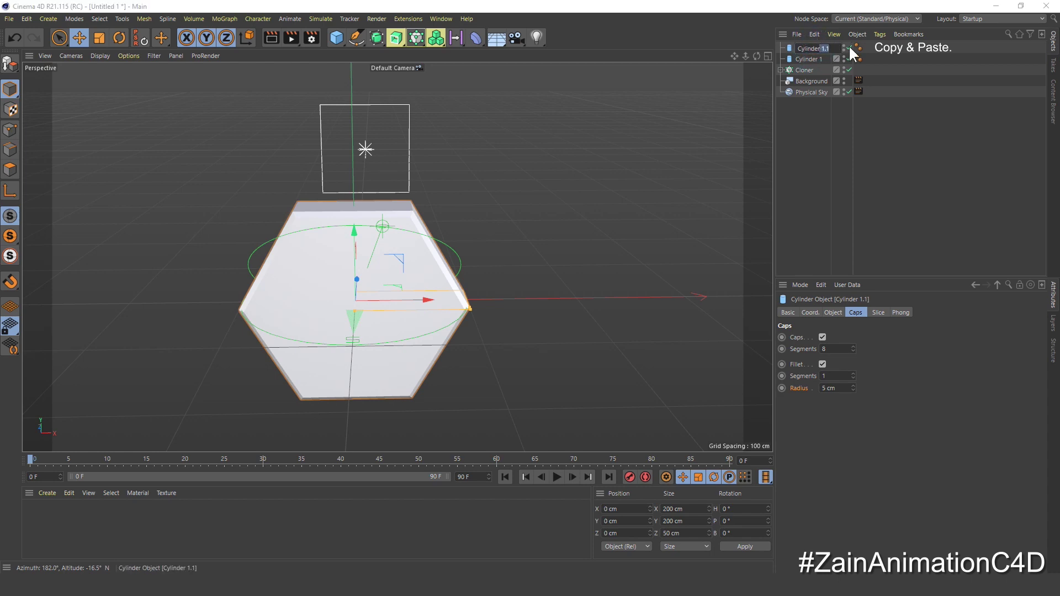
pyautogui.write('2')
pyautogui.press('Return')
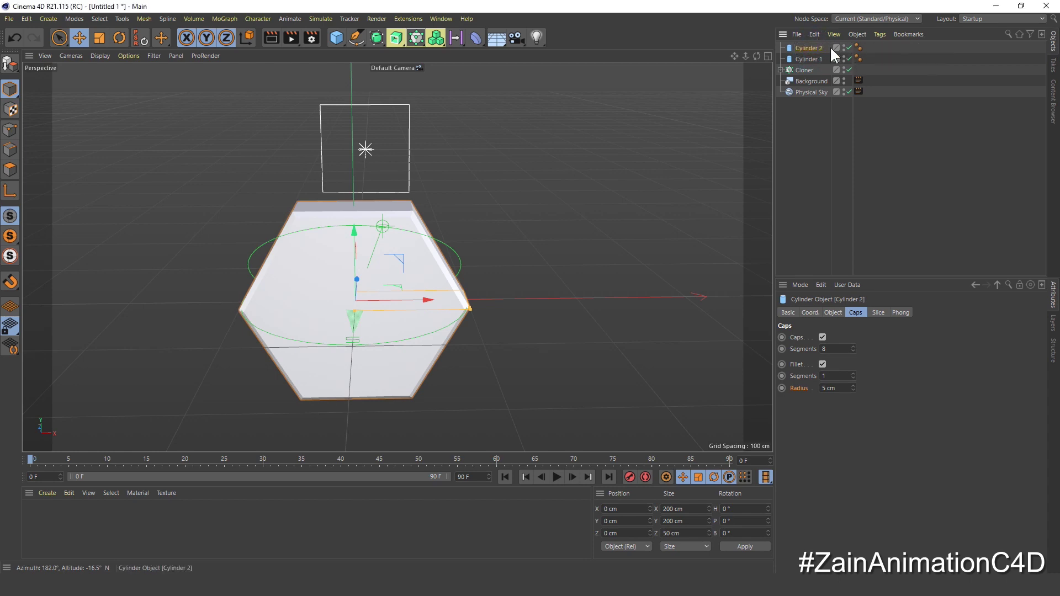
# Set Cylinder 2's radius to 75 cm and its height to 60 cm
pyautogui.click(833, 312)
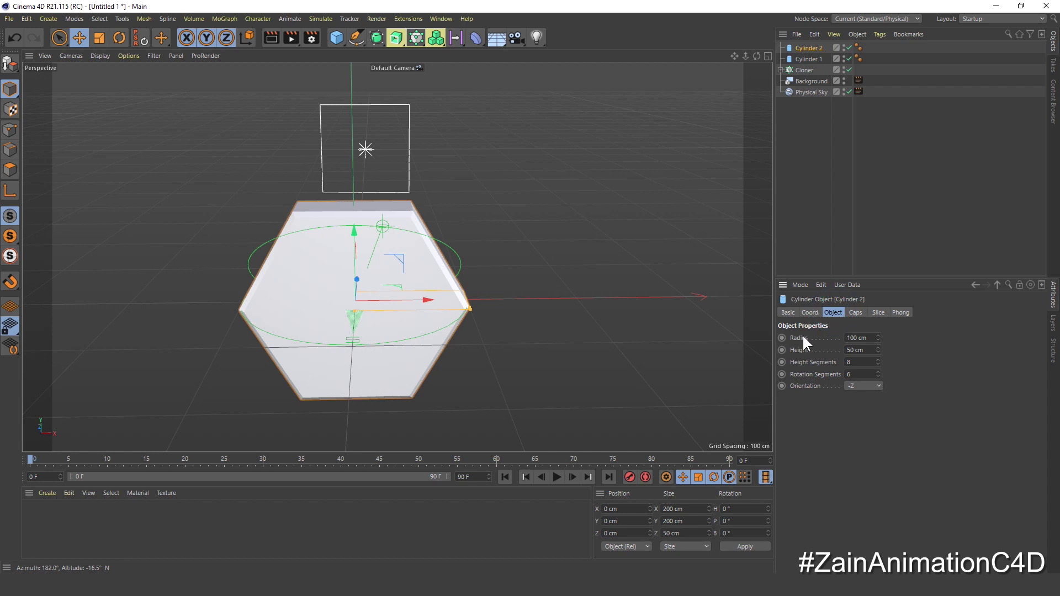
pyautogui.moveTo(871, 338); pyautogui.dragTo(827, 340)
pyautogui.write('75')
pyautogui.press('Return')
pyautogui.click(858, 350)
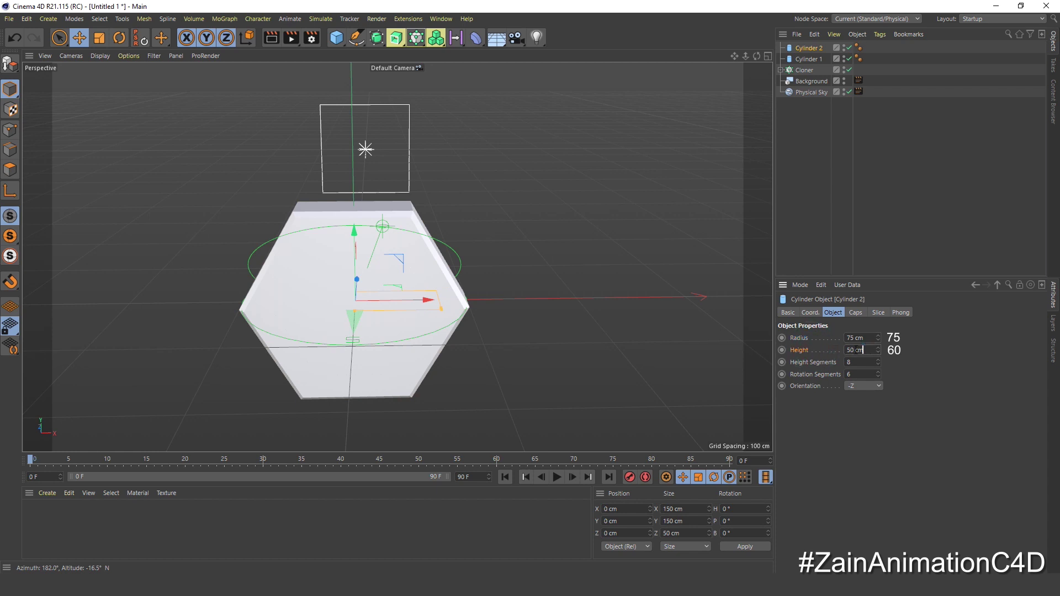
pyautogui.press('Return')
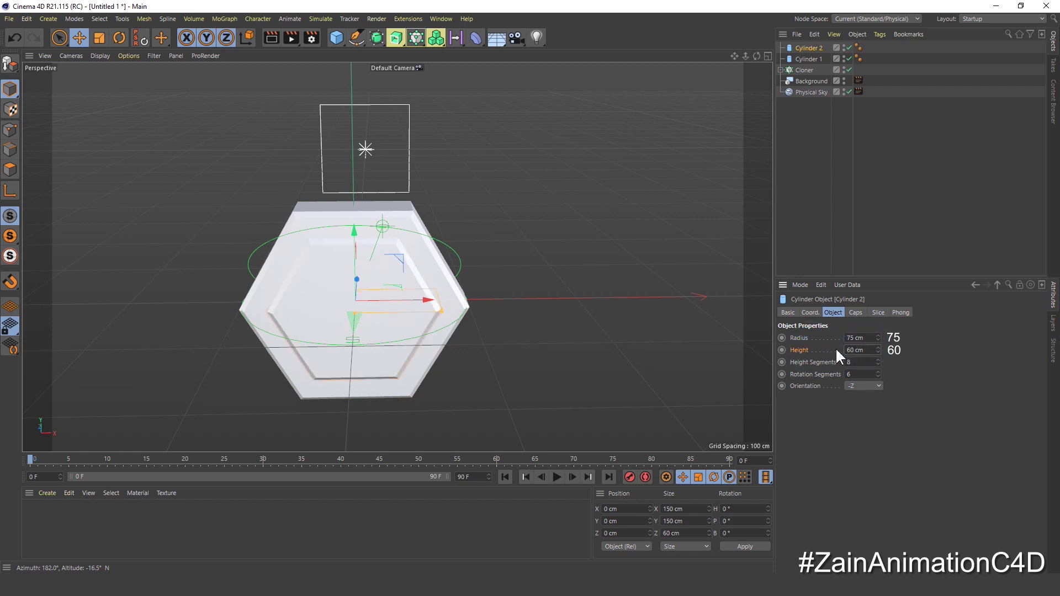
pyautogui.keyDown('alt'); pyautogui.moveTo(522, 305); pyautogui.dragTo(465, 280); pyautogui.keyUp('alt')
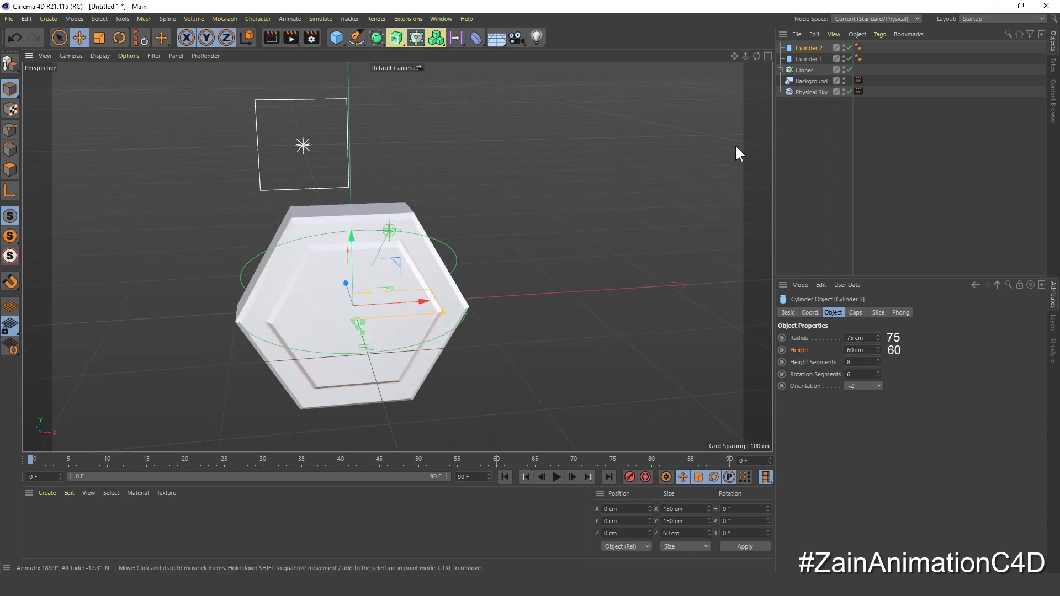
pyautogui.click(801, 110)
# Duplicate Cylinder 2 and rename the copy Cylinder 3
pyautogui.click(810, 49)
pyautogui.hotkey('ctrl', 'c')
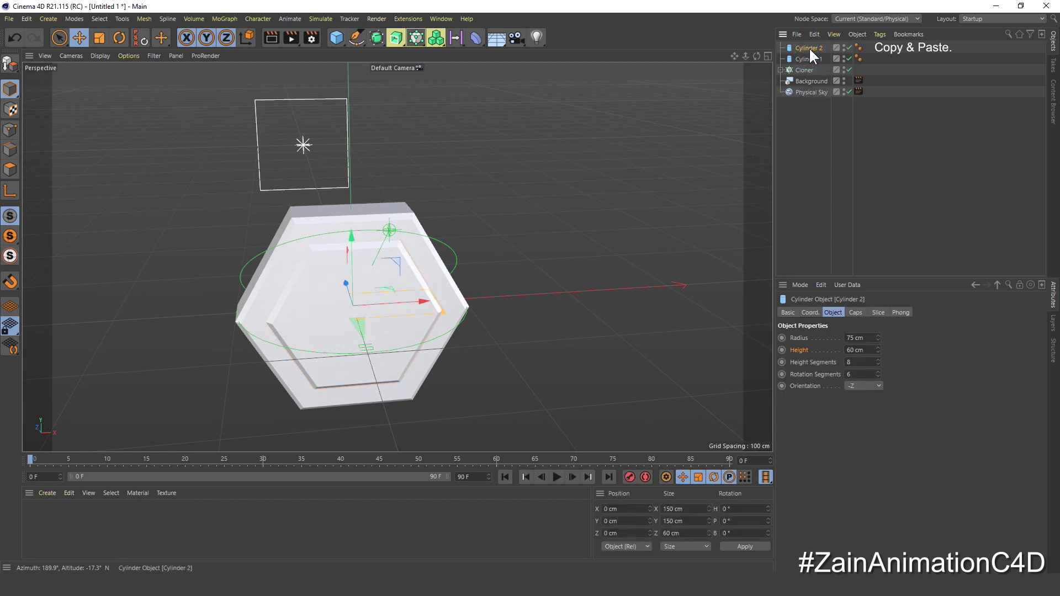
pyautogui.hotkey('ctrl', 'v')
pyautogui.doubleClick(834, 48)
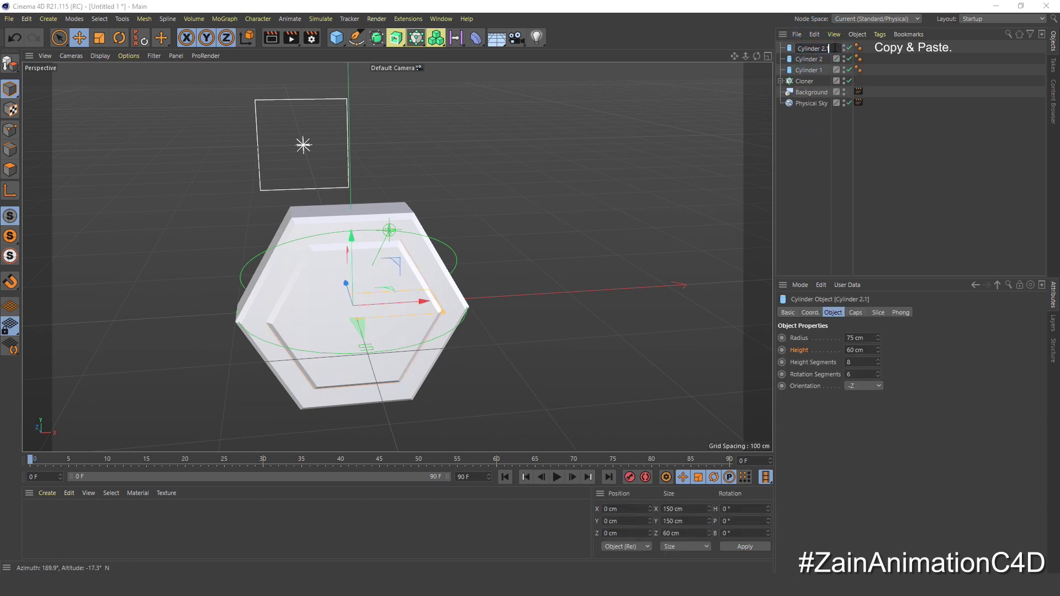
pyautogui.press('BackSpace')
pyautogui.press('BackSpace')
pyautogui.press('BackSpace')
pyautogui.press('BackSpace')
pyautogui.write('3')
pyautogui.press('Return')
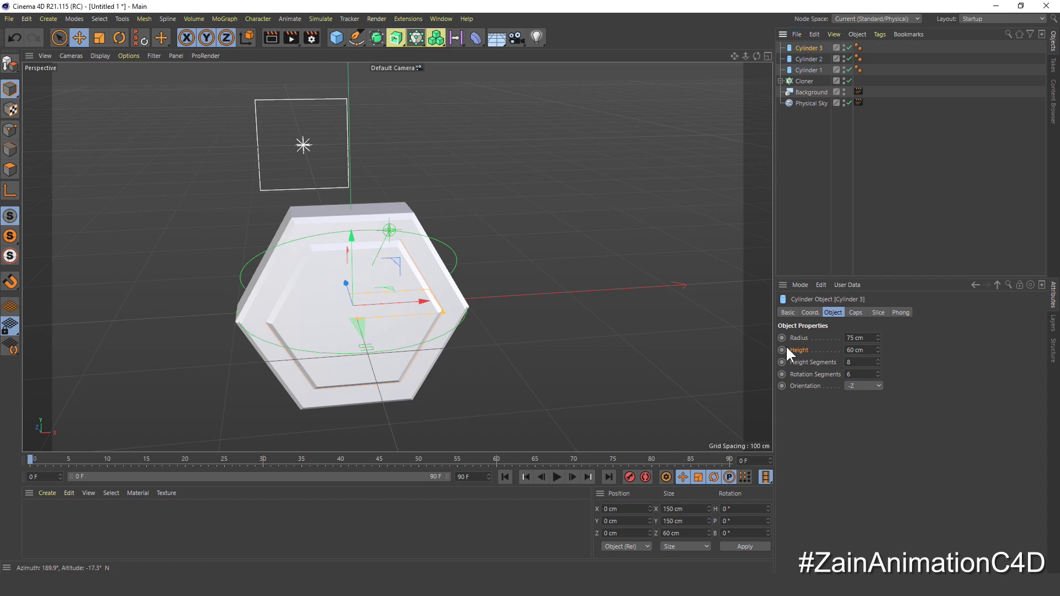
# Set Cylinder 3's radius to 50 cm and its height to 70 cm
pyautogui.click(865, 338)
pyautogui.moveTo(867, 339); pyautogui.dragTo(838, 342)
pyautogui.write('50')
pyautogui.press('Return')
pyautogui.click(806, 349)
pyautogui.moveTo(865, 350); pyautogui.dragTo(839, 351)
pyautogui.press('Return')
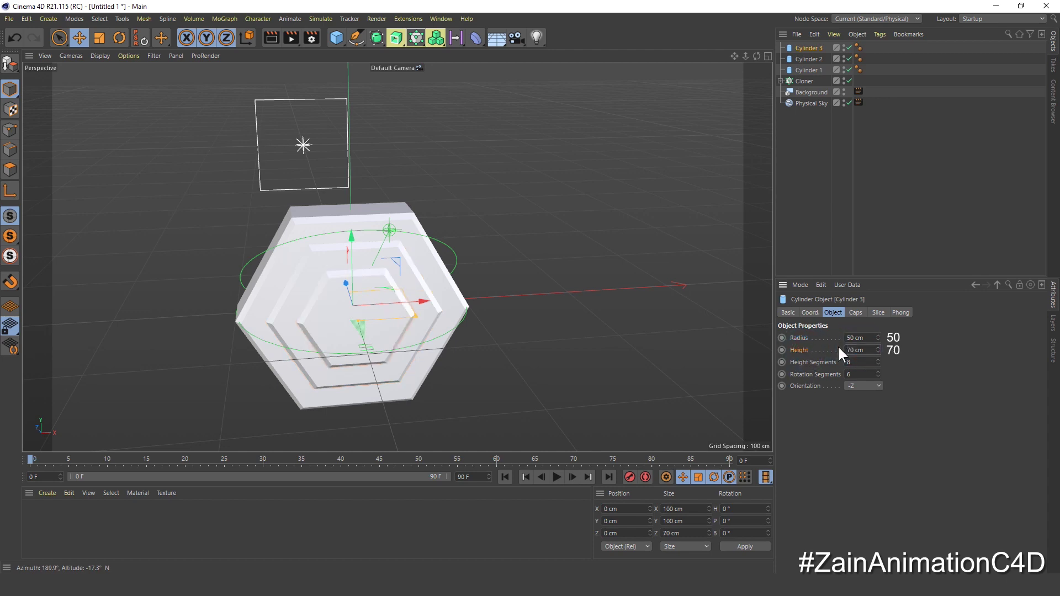
# Duplicate Cylinder 3 and rename the copy Cylinder 4
pyautogui.click(800, 133)
pyautogui.click(813, 47)
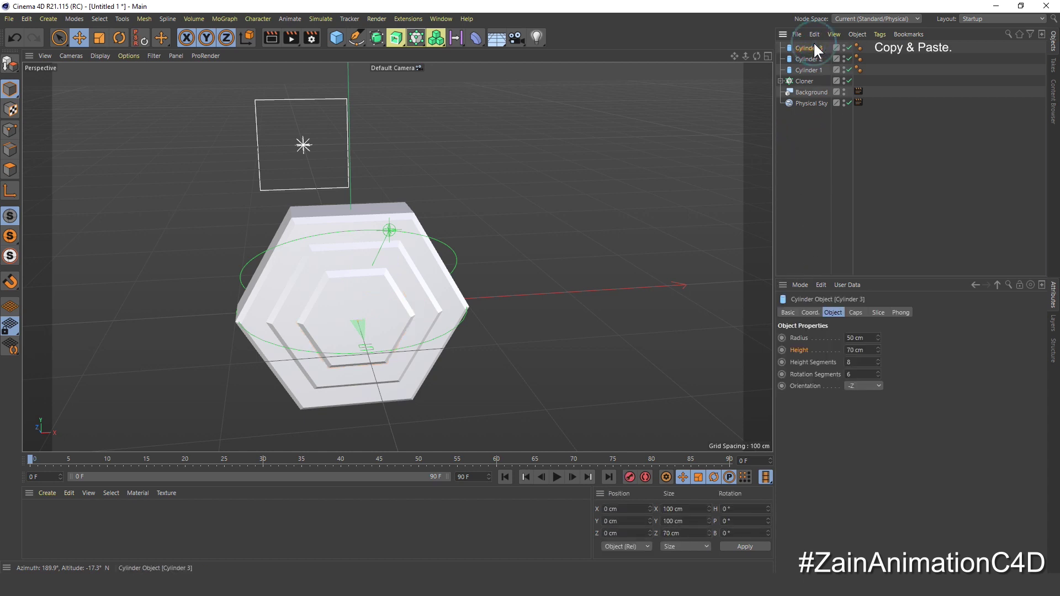
pyautogui.hotkey('ctrl', 'c')
pyautogui.hotkey('ctrl', 'v')
pyautogui.doubleClick(819, 48)
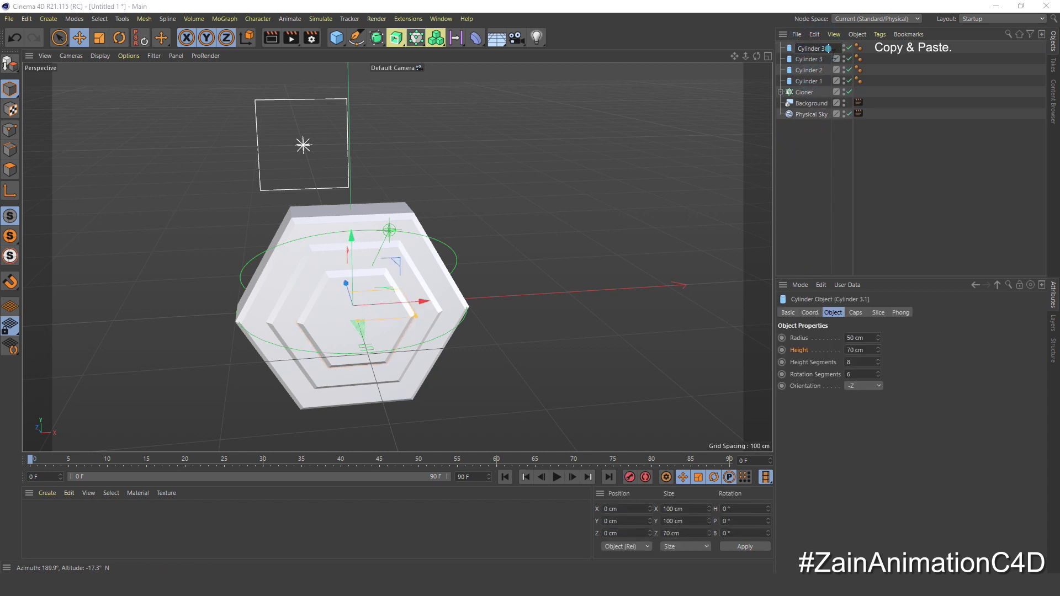
pyautogui.press('BackSpace')
pyautogui.press('BackSpace')
pyautogui.press('BackSpace')
pyautogui.press('BackSpace')
pyautogui.write('4')
pyautogui.press('Return')
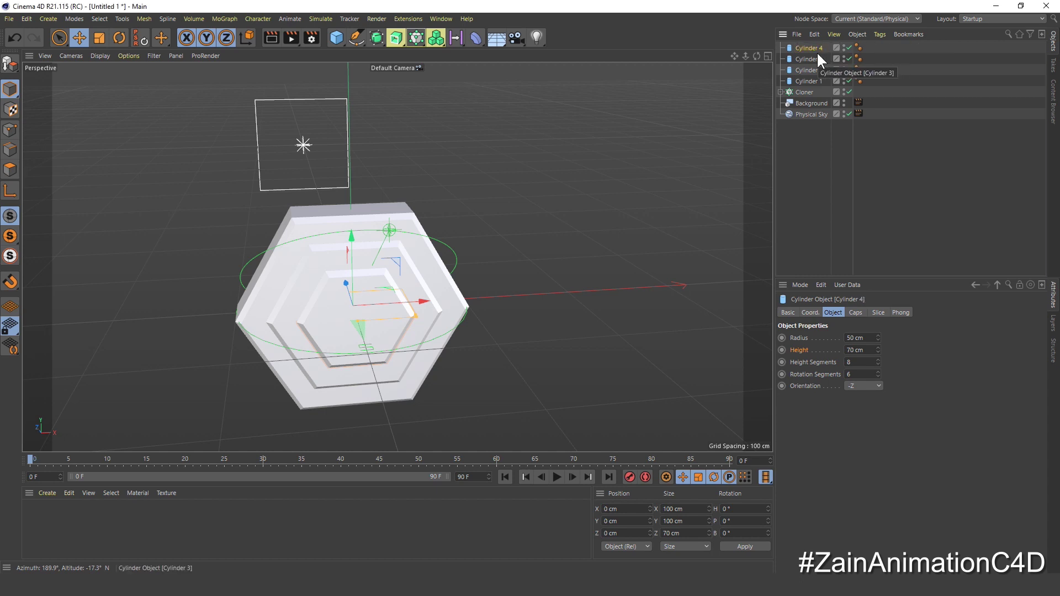
# Set Cylinder 4's radius to 25 cm and its height to 80 cm
pyautogui.click(821, 58)
pyautogui.click(817, 48)
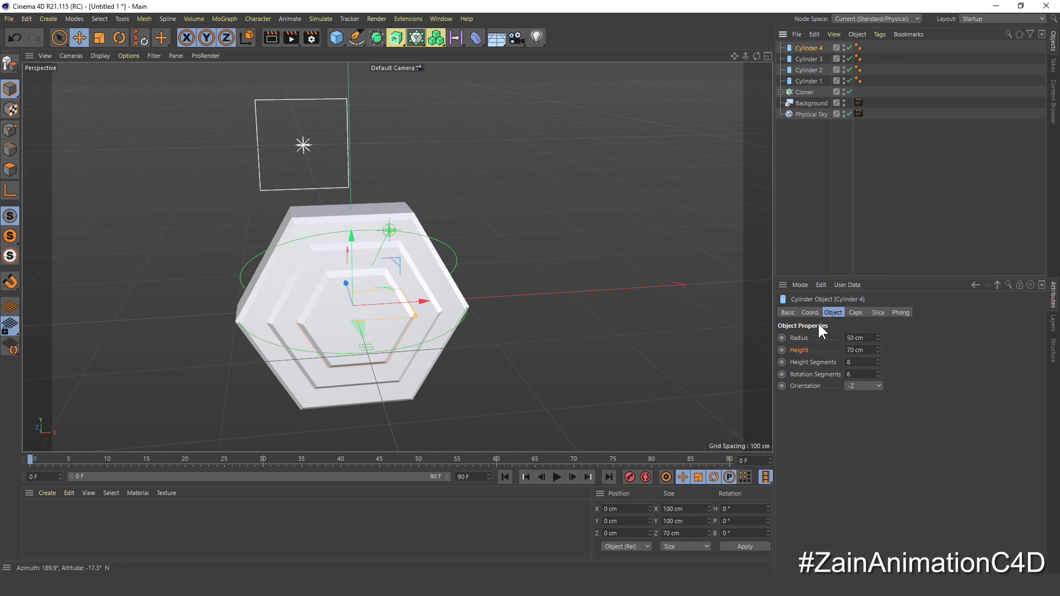
pyautogui.click(799, 338)
pyautogui.moveTo(869, 339); pyautogui.dragTo(816, 339)
pyautogui.write('25')
pyautogui.press('Return')
pyautogui.click(803, 350)
pyautogui.moveTo(870, 350); pyautogui.dragTo(827, 350)
pyautogui.write('8')
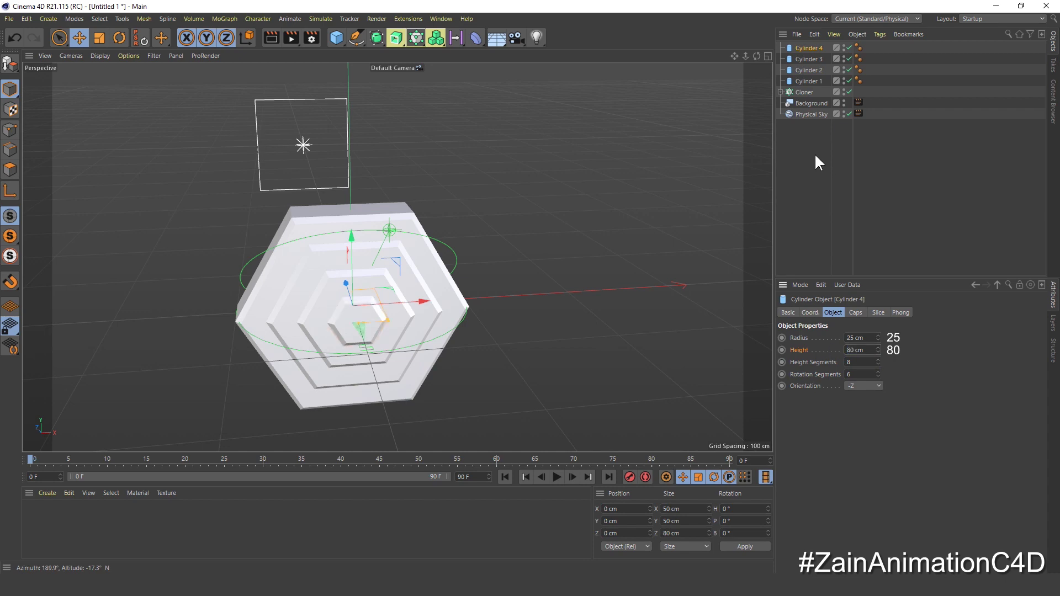
# Make Cylinder 2, Cylinder 3 and Cylinder 4 children of Cylinder 1 and collapse the hierarchy
pyautogui.click(807, 153)
pyautogui.keyDown('alt'); pyautogui.moveTo(422, 287); pyautogui.dragTo(363, 255); pyautogui.keyUp('alt')
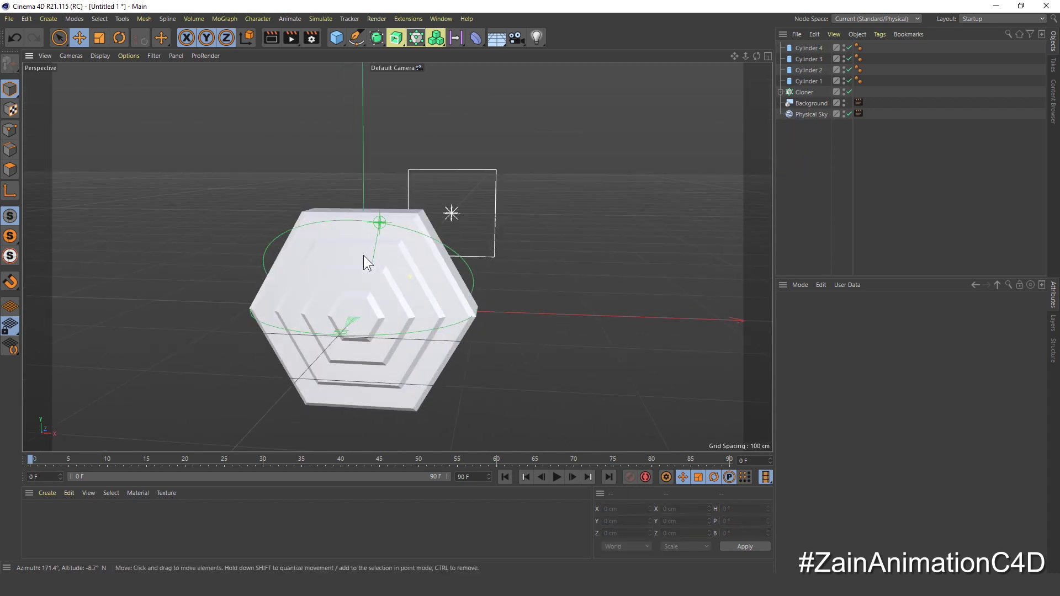
pyautogui.click(813, 68)
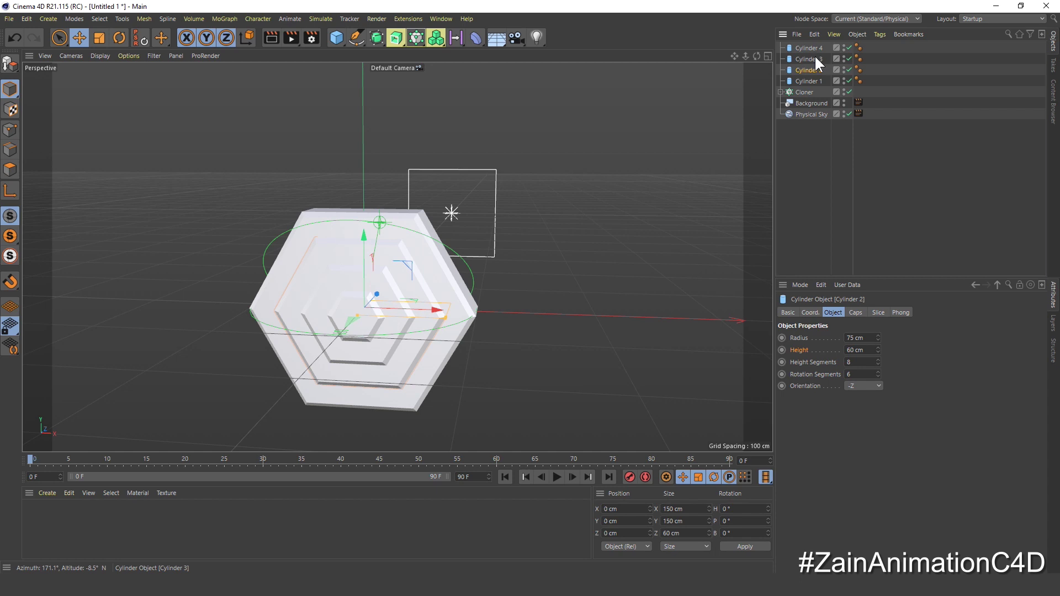
pyautogui.keyDown('ctrl'); pyautogui.click(815, 57); pyautogui.keyUp('ctrl')
pyautogui.keyDown('ctrl'); pyautogui.click(815, 49); pyautogui.keyUp('ctrl')
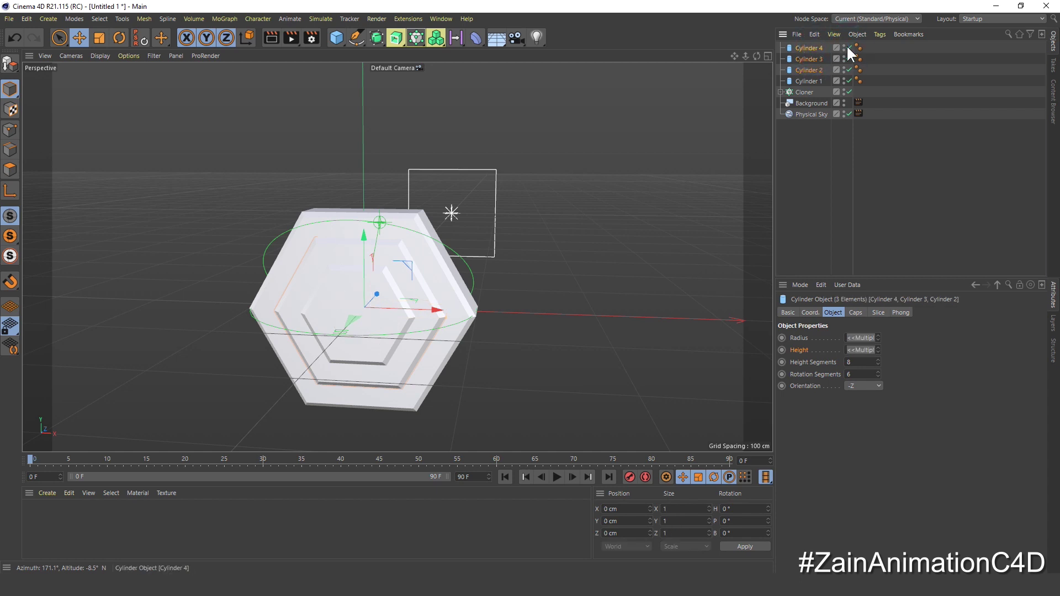
pyautogui.click(848, 47)
pyautogui.click(849, 58)
pyautogui.click(849, 58)
pyautogui.click(849, 69)
pyautogui.click(850, 69)
pyautogui.moveTo(813, 81); pyautogui.dragTo(813, 81)
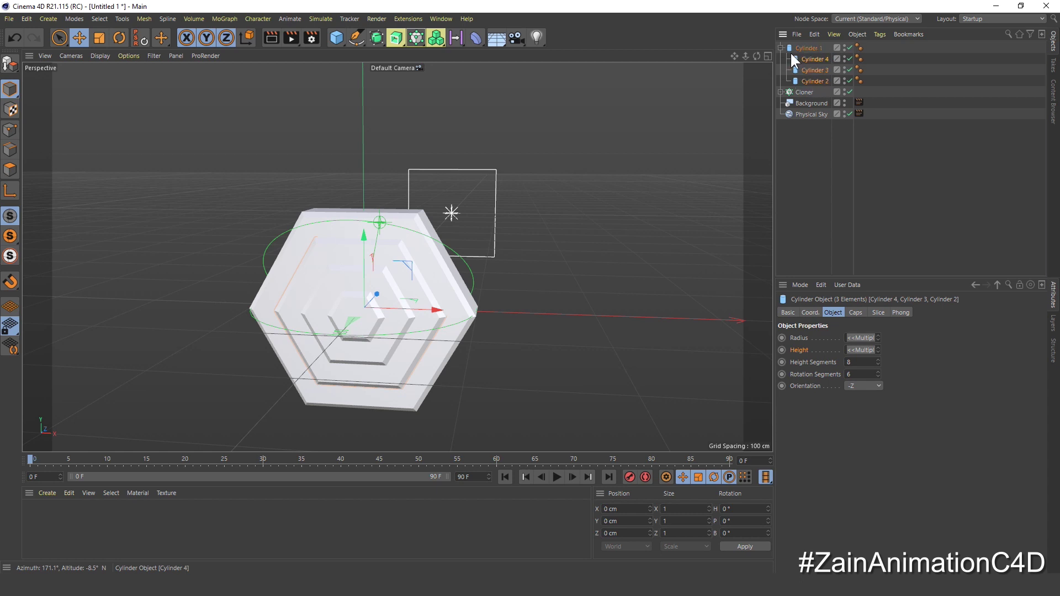
pyautogui.click(780, 48)
pyautogui.click(849, 48)
pyautogui.click(849, 48)
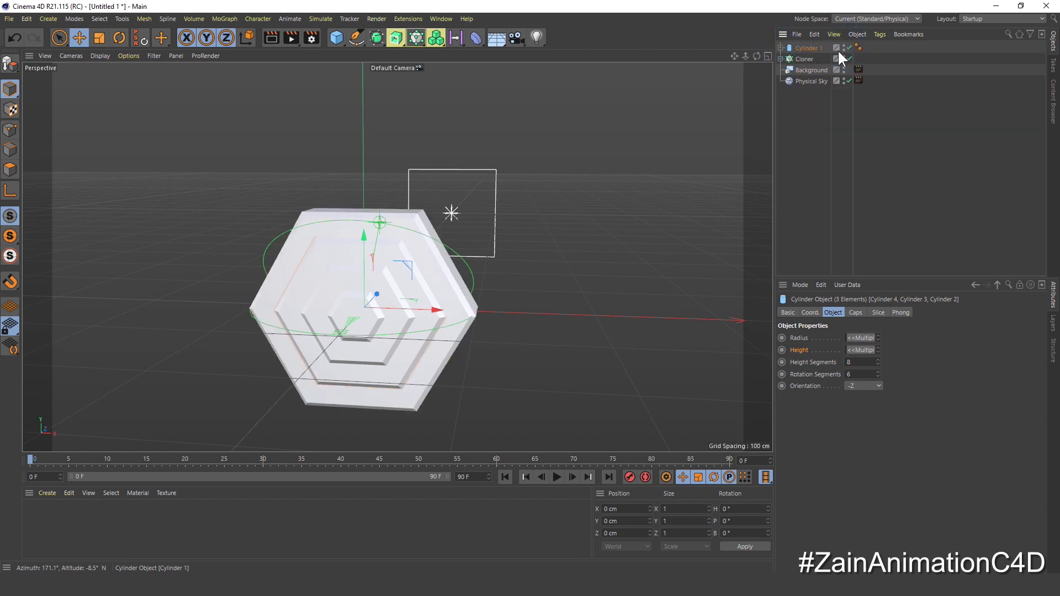
# Duplicate the Cylinder 1 hierarchy and rename the copy Rotate Cylinder
pyautogui.click(810, 48)
pyautogui.keyDown('alt'); pyautogui.moveTo(412, 271); pyautogui.dragTo(453, 294); pyautogui.keyUp('alt')
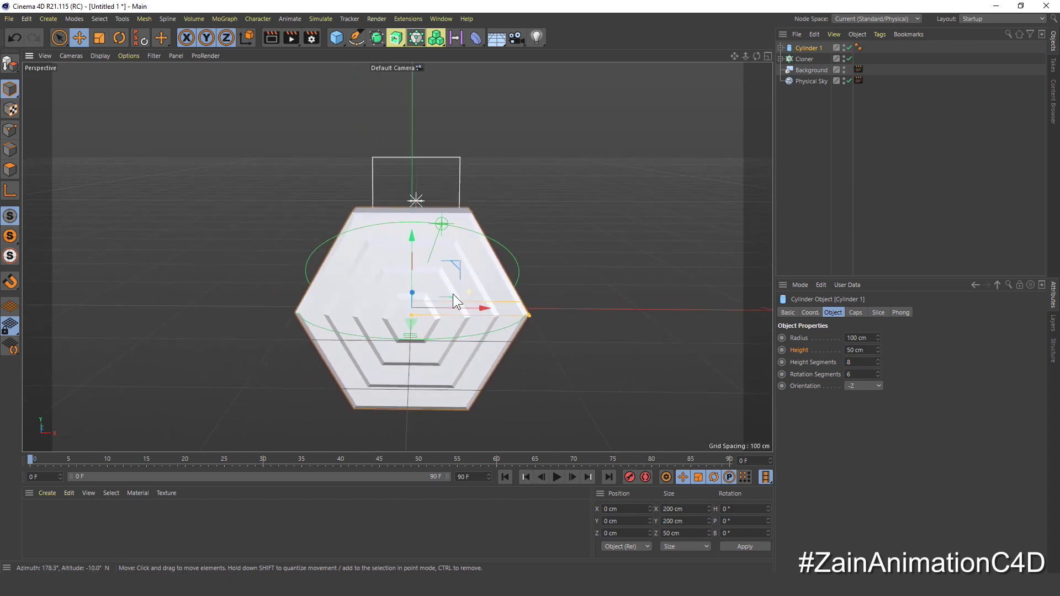
pyautogui.click(801, 102)
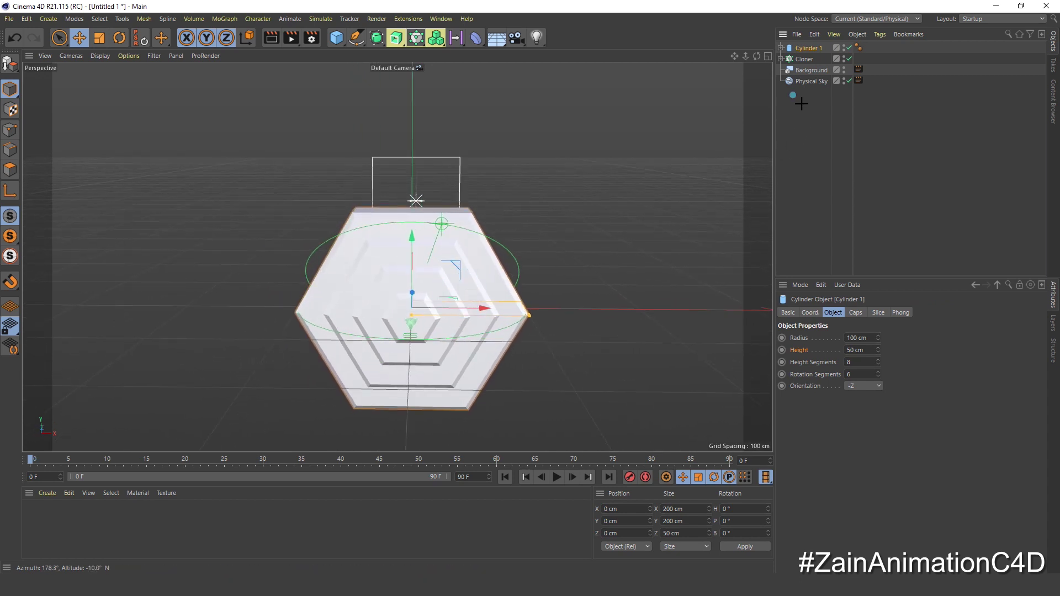
pyautogui.click(810, 49)
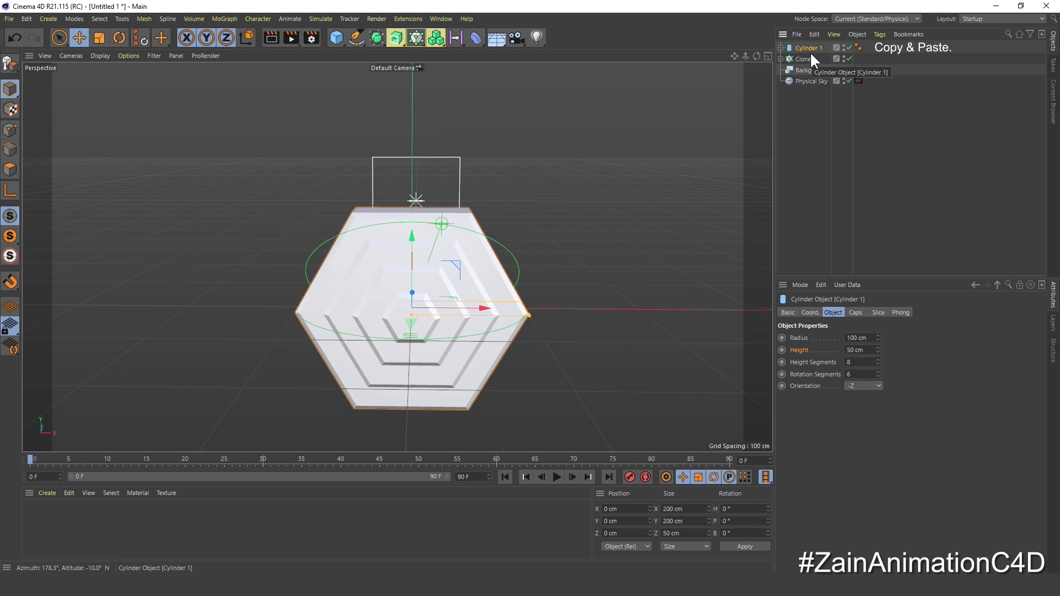
pyautogui.hotkey('ctrl', 'c')
pyautogui.hotkey('ctrl', 'v')
pyautogui.doubleClick(810, 51)
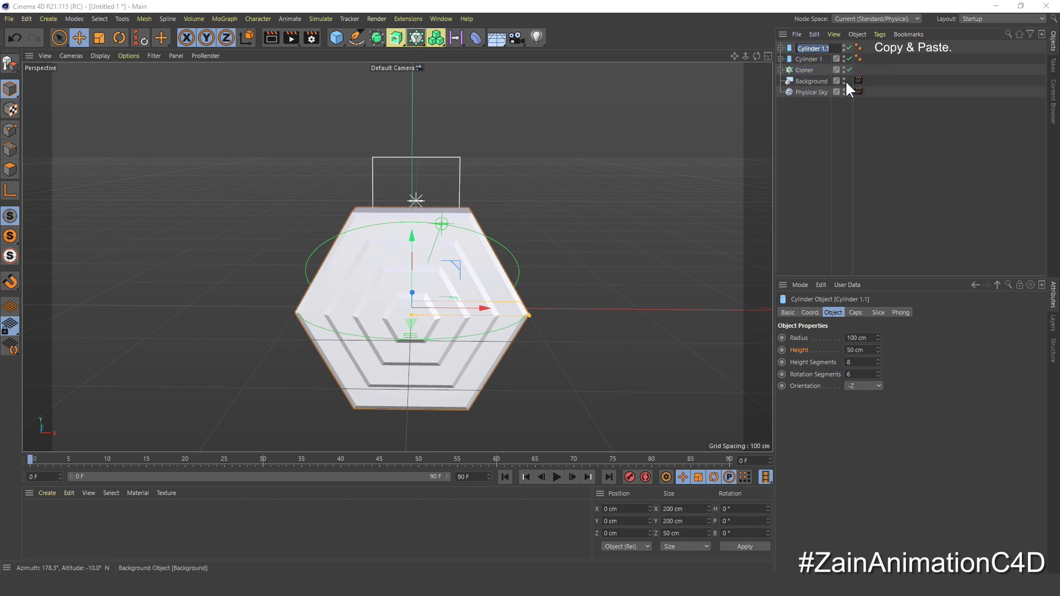
pyautogui.write('Rotate Cylinder')
pyautogui.press('Return')
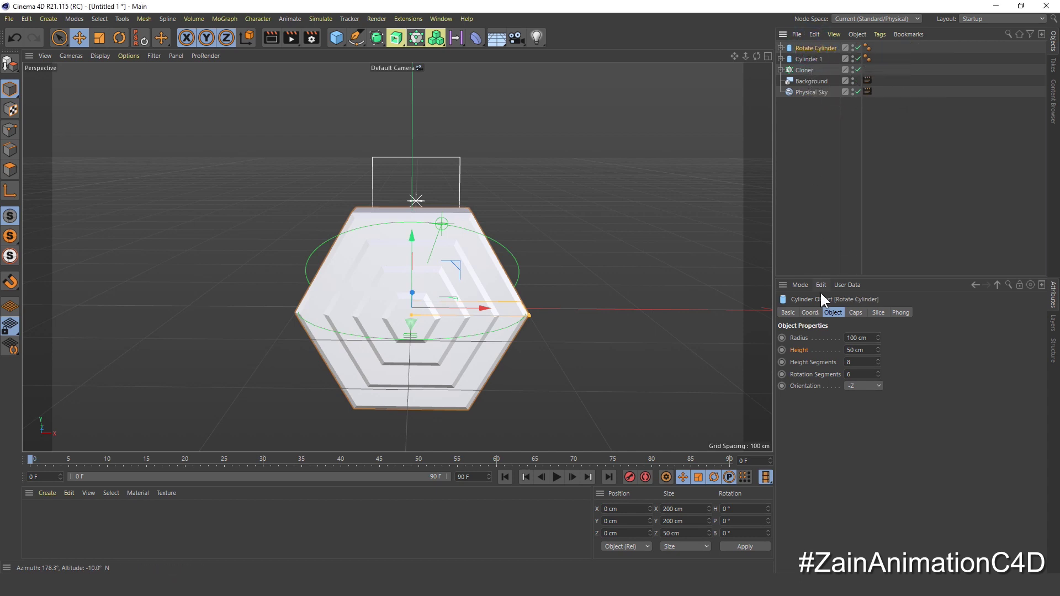
# Set Rotate Cylinder's Y position to 173 cm to stack it above Cylinder 1
pyautogui.click(810, 312)
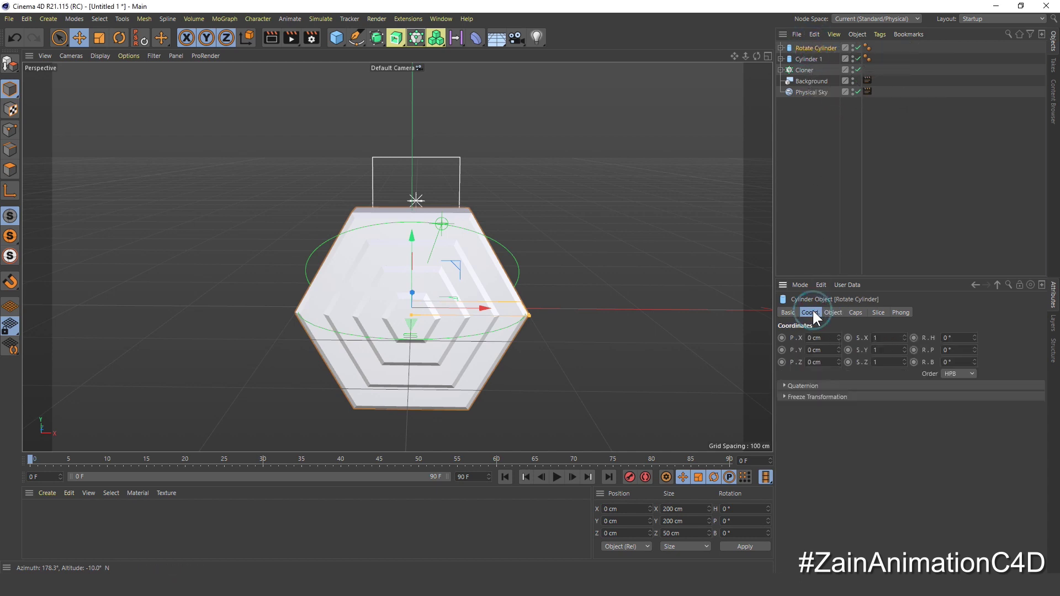
pyautogui.doubleClick(812, 350)
pyautogui.write('173')
pyautogui.press('Return')
pyautogui.scroll(-2, 495, 220)
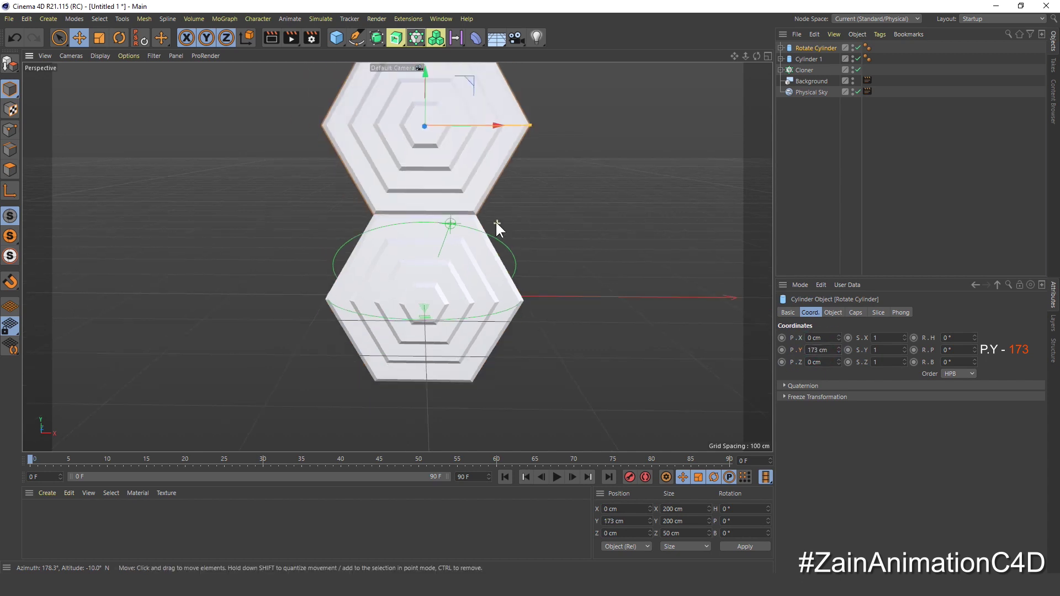
# Set the front view's display to Gouraud Shading (Lines) and check the seam between the two hexagons
pyautogui.middleClick(495, 220)
pyautogui.middleClick(544, 319)
pyautogui.click(99, 56)
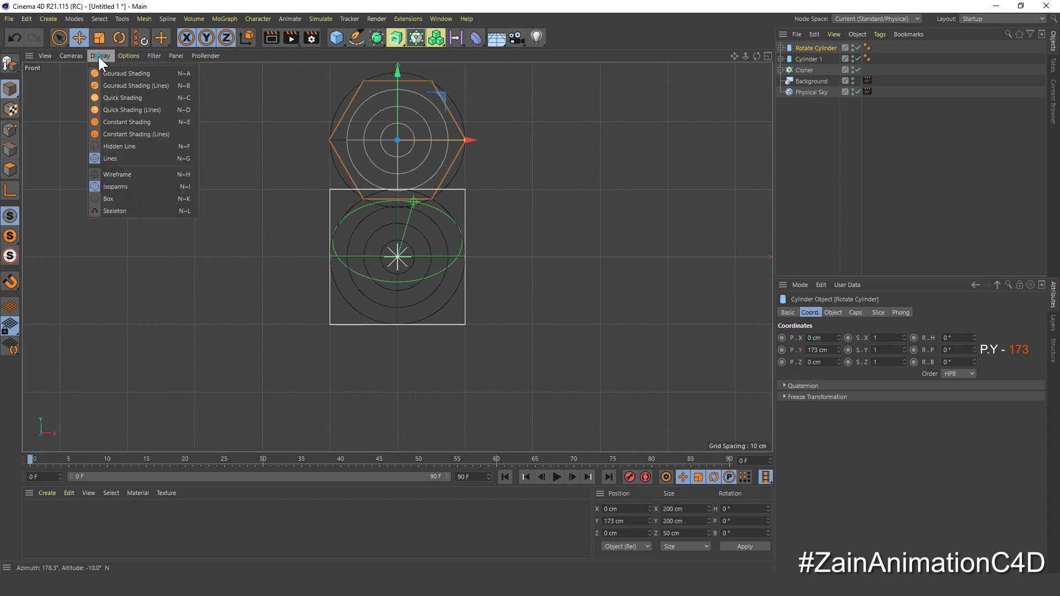
pyautogui.click(113, 85)
pyautogui.scroll(10, 373, 213)
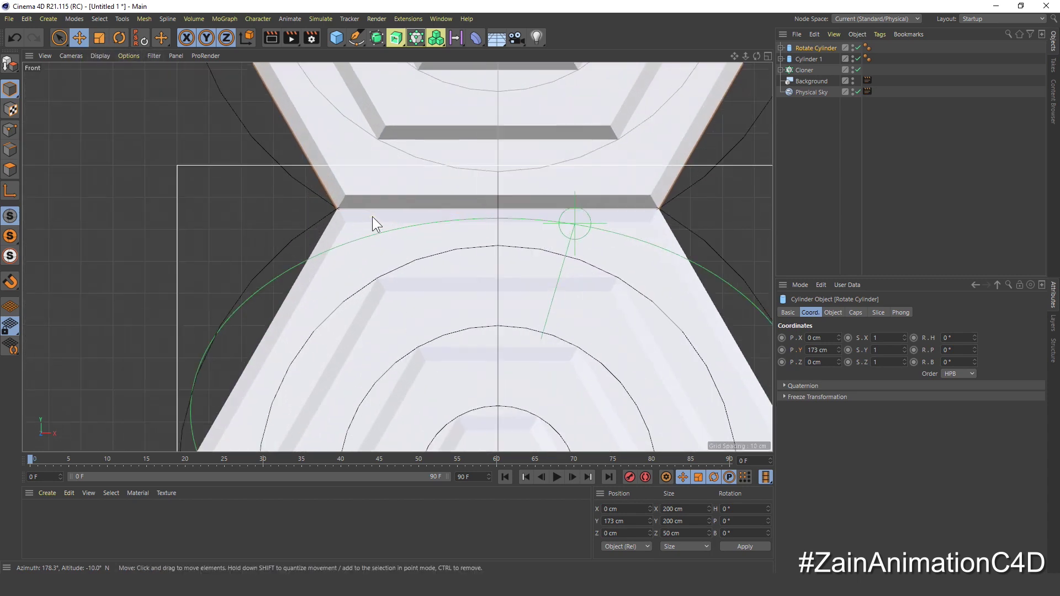
pyautogui.middleClick(387, 203)
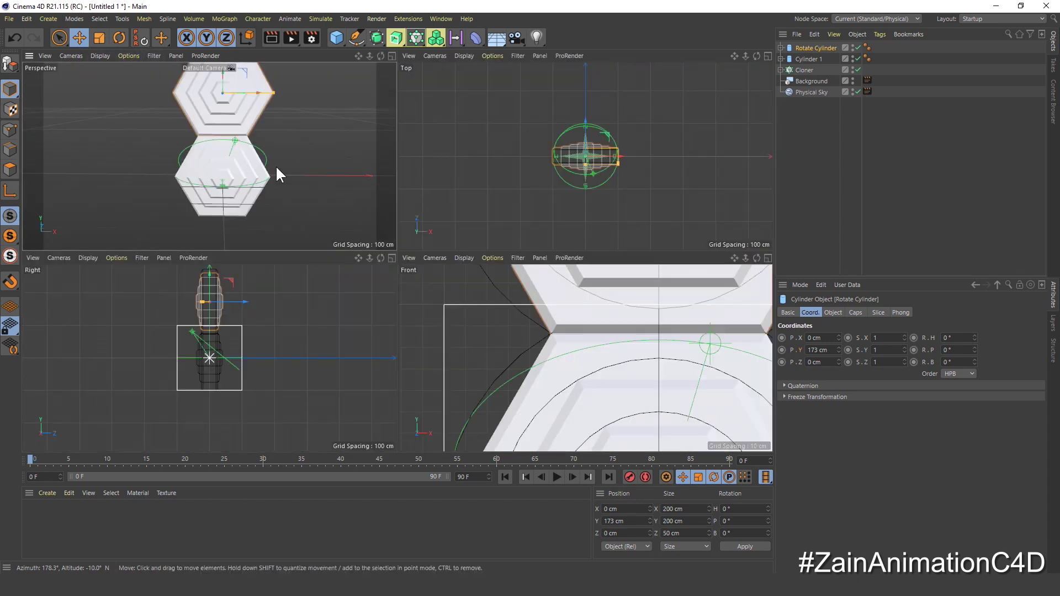
pyautogui.middleClick(276, 169)
# Hide Rotate Cylinder in both the editor and the renderer
pyautogui.keyDown('alt'); pyautogui.moveTo(415, 174); pyautogui.dragTo(381, 210); pyautogui.keyUp('alt')
pyautogui.click(828, 124)
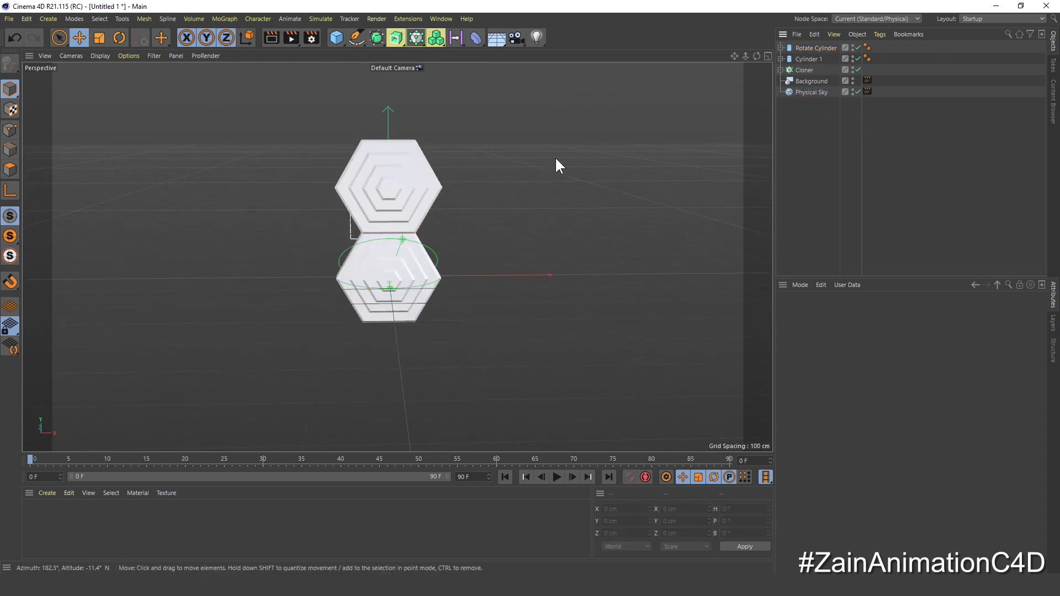
pyautogui.keyDown('alt'); pyautogui.moveTo(539, 157); pyautogui.dragTo(521, 158, button='middle'); pyautogui.keyUp('alt')
pyautogui.keyDown('alt'); pyautogui.moveTo(495, 179); pyautogui.dragTo(496, 182); pyautogui.keyUp('alt')
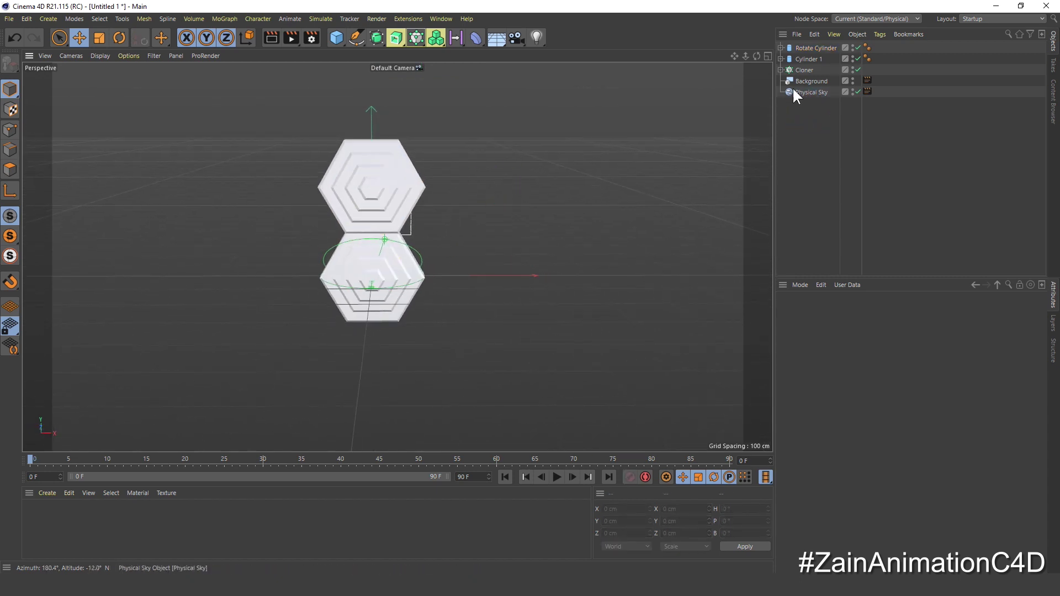
pyautogui.click(816, 49)
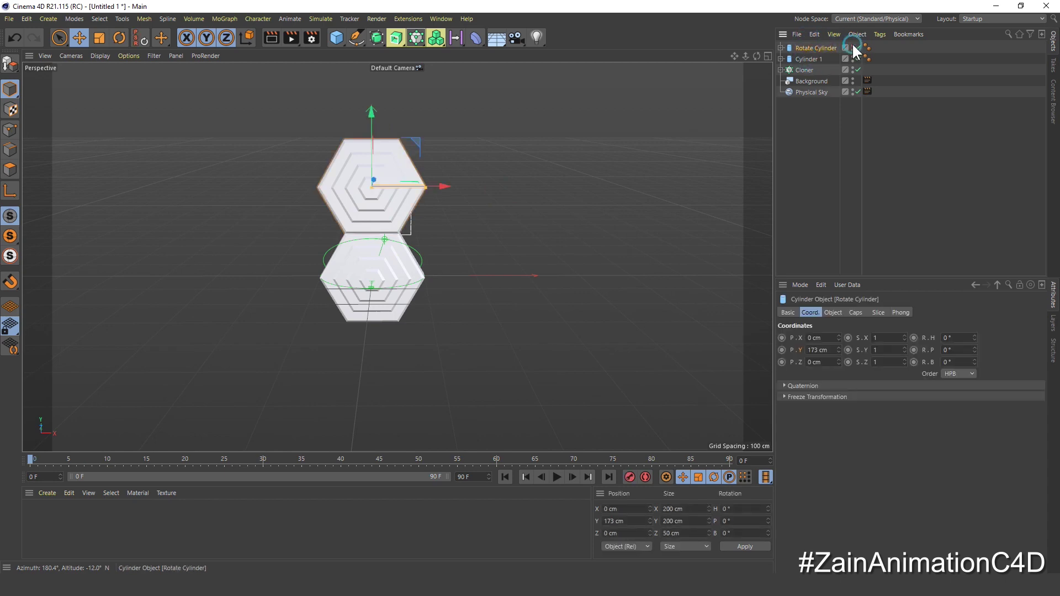
pyautogui.keyDown('alt'); pyautogui.click(853, 45); pyautogui.keyUp('alt')
# Add a null object in the front view and rename it Step 1
pyautogui.middleClick(435, 229)
pyautogui.middleClick(596, 348)
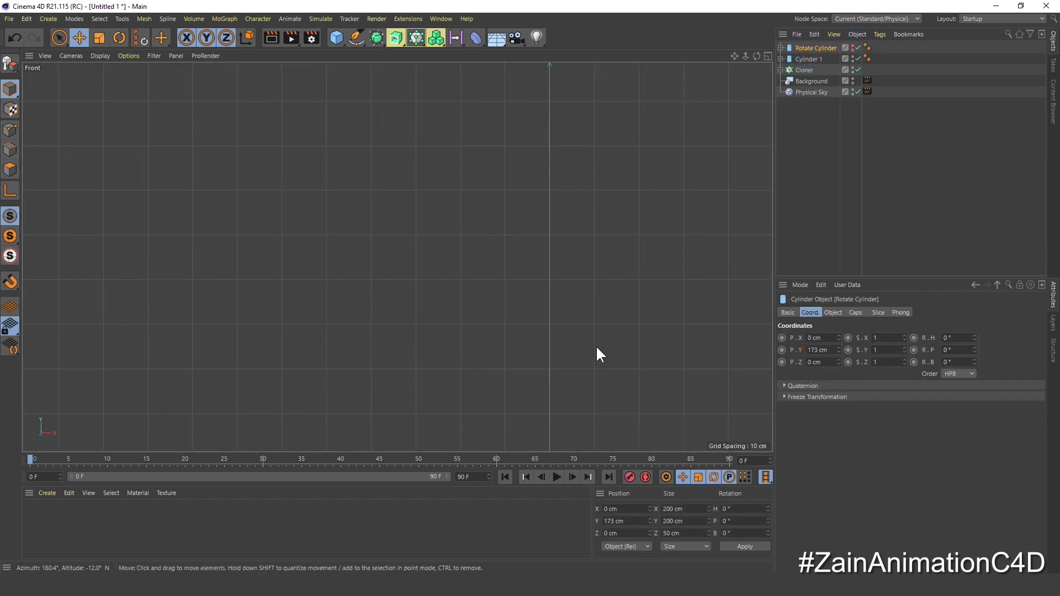
pyautogui.scroll(-7, 486, 208)
pyautogui.keyDown('alt'); pyautogui.moveTo(494, 230); pyautogui.dragTo(415, 208, button='middle'); pyautogui.keyUp('alt')
pyautogui.click(329, 37)
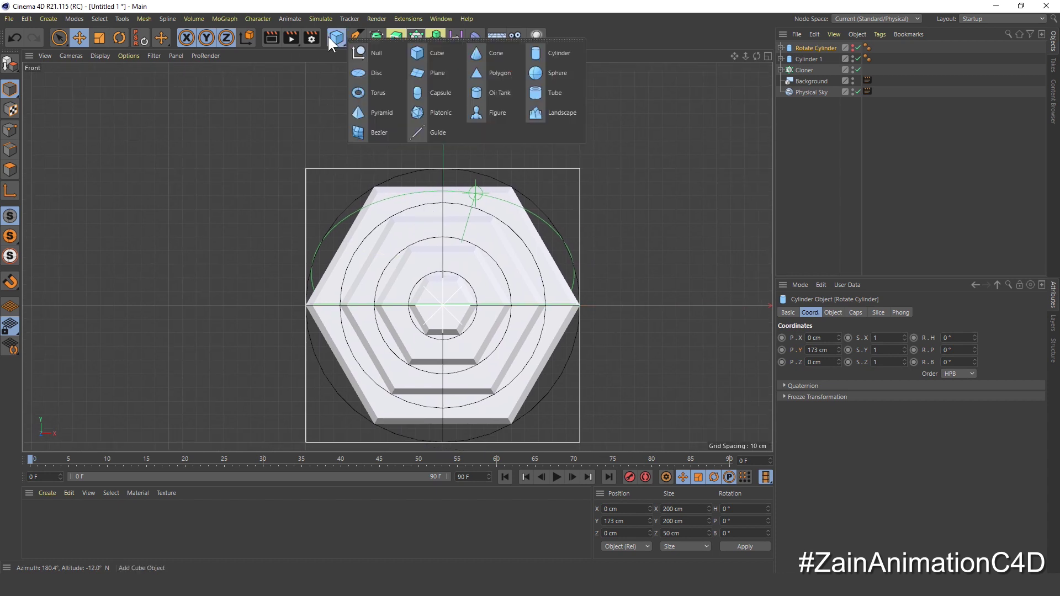
pyautogui.click(367, 52)
pyautogui.doubleClick(807, 47)
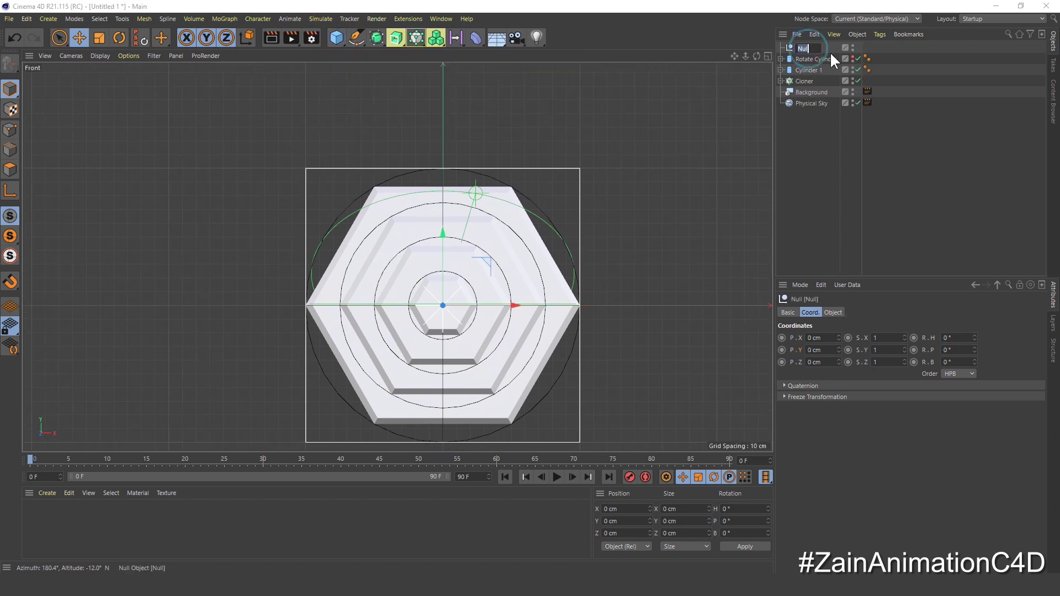
pyautogui.write('Step 1')
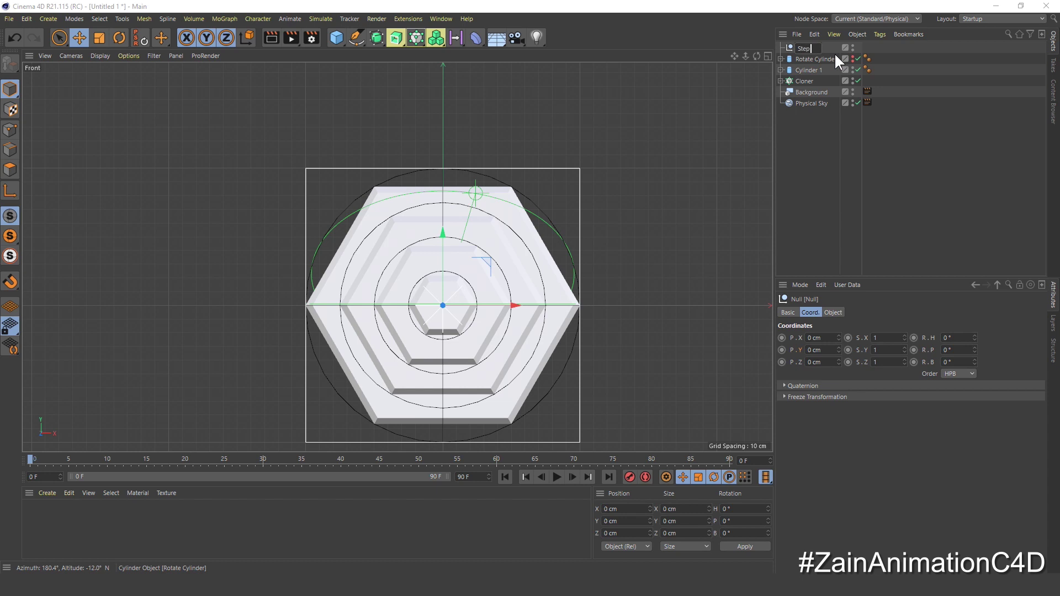
pyautogui.press('Return')
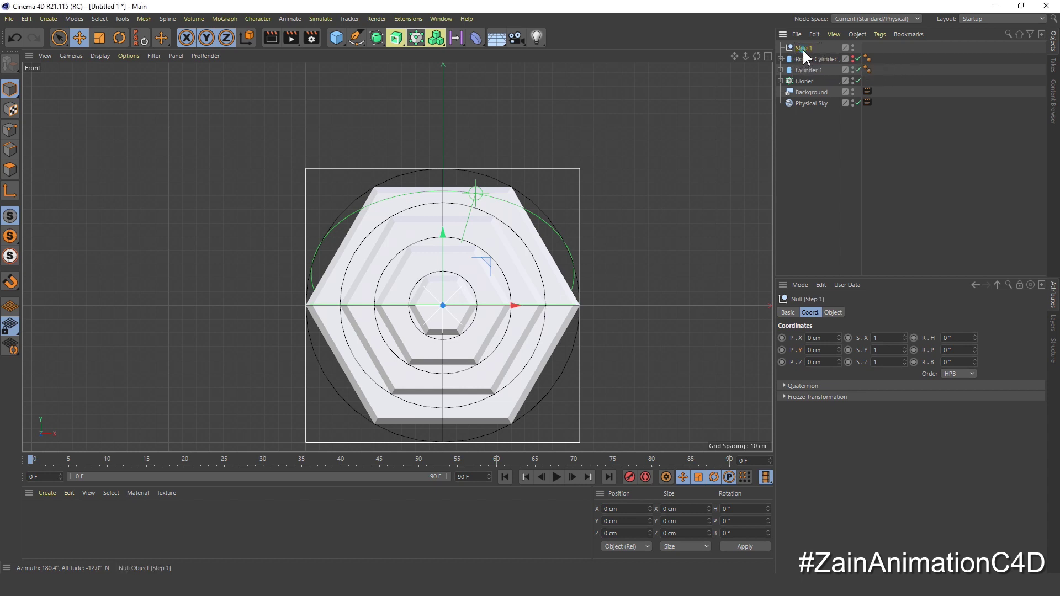
# Enable snapping and move the Step 1 null onto the hexagon's upper-left corner at X -50 cm, Y 86.603 cm
pyautogui.moveTo(474, 279); pyautogui.dragTo(403, 158)
pyautogui.moveTo(10, 281); pyautogui.dragTo(86, 188)
pyautogui.scroll(4, 426, 191)
pyautogui.moveTo(380, 156); pyautogui.dragTo(339, 188)
pyautogui.scroll(4, 341, 189)
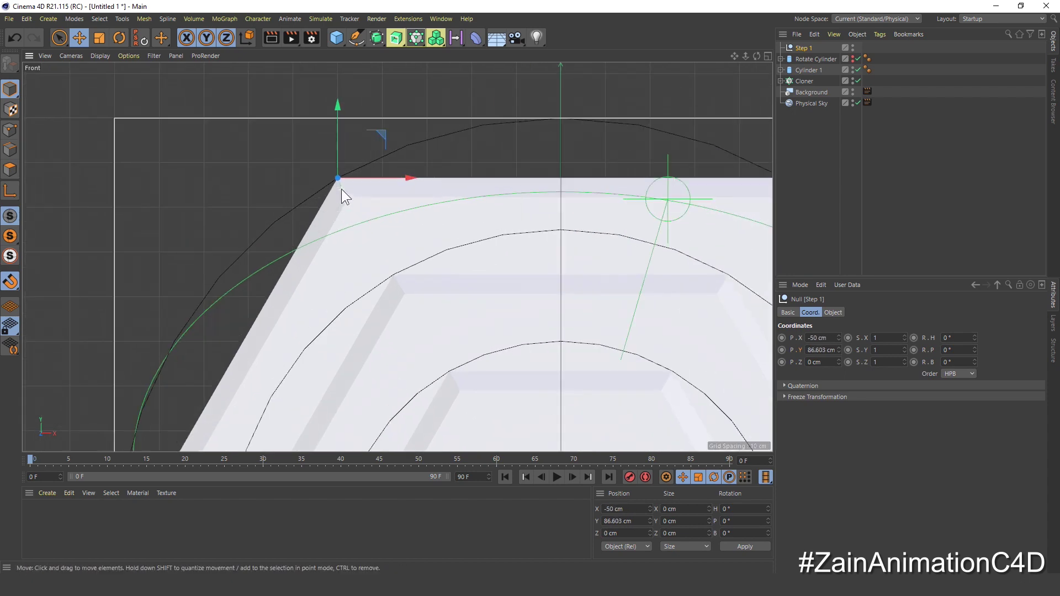
pyautogui.scroll(-6, 341, 185)
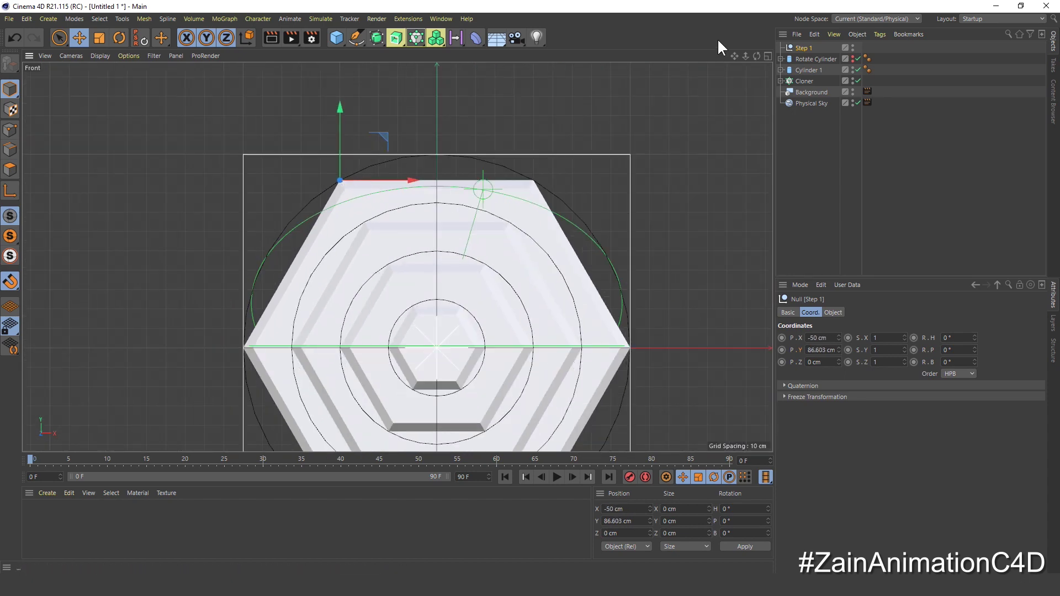
# Duplicate the Step 1 null and rename the copy Step 2
pyautogui.click(800, 48)
pyautogui.hotkey('ctrl', 'c')
pyautogui.hotkey('ctrl', 'v')
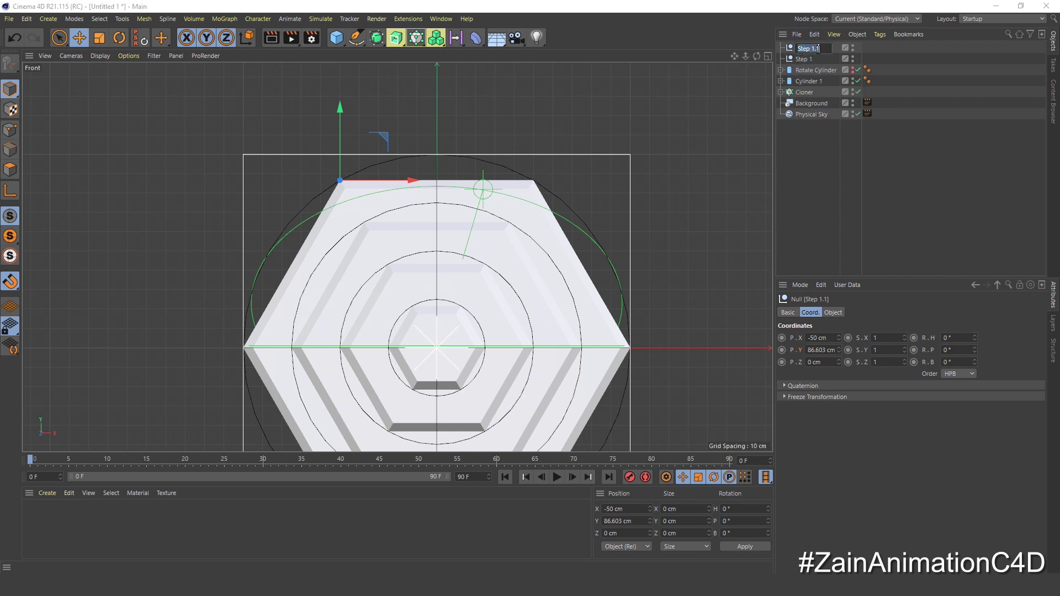
pyautogui.doubleClick(806, 49)
pyautogui.press('Return')
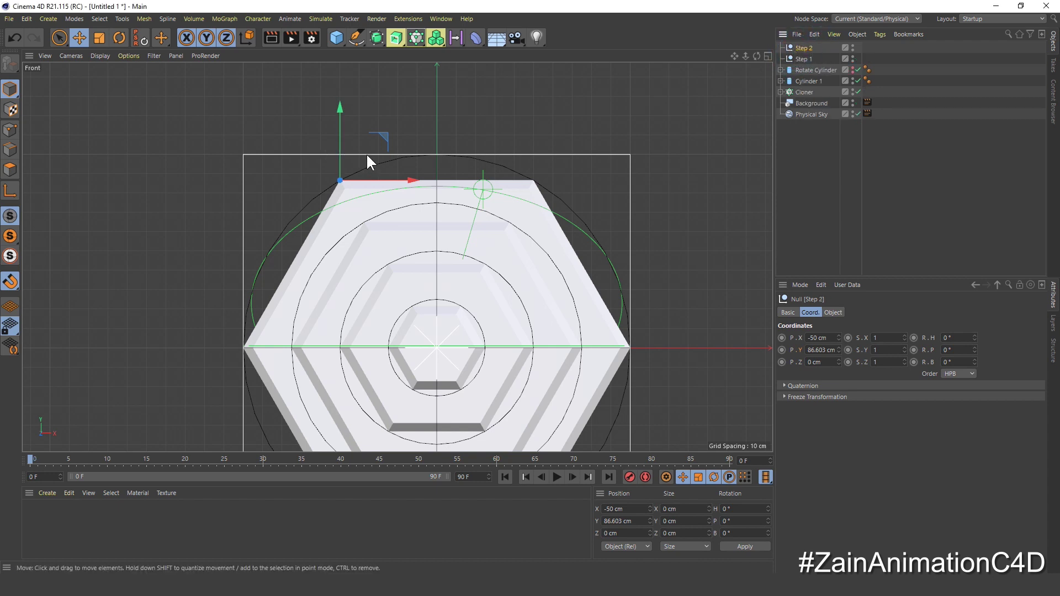
# Snap the Step 2 null onto the hexagon's far-left corner at X -100 cm, Y 0 cm
pyautogui.moveTo(340, 177); pyautogui.dragTo(241, 347)
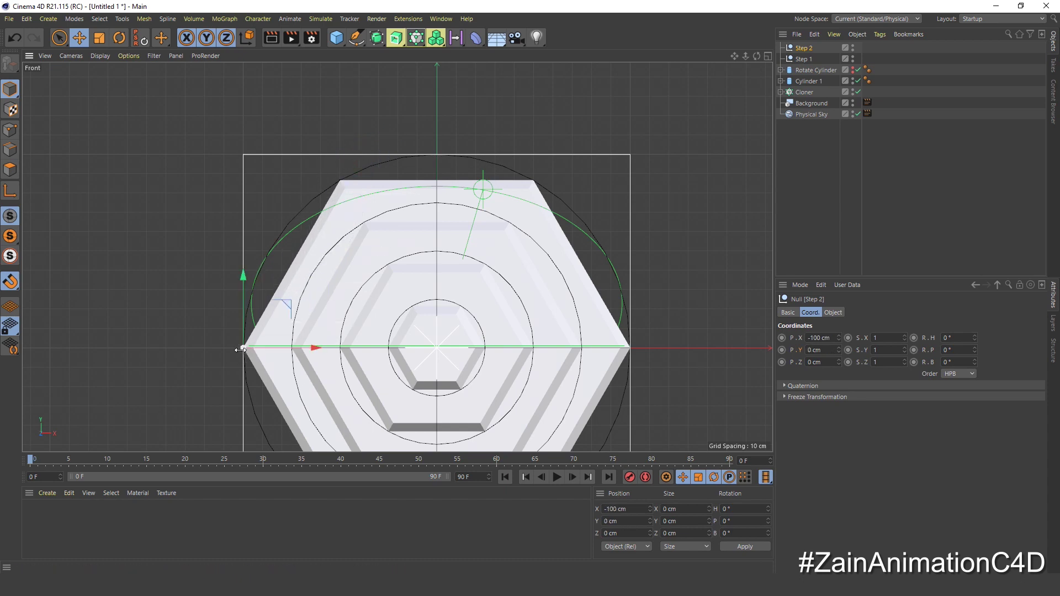
pyautogui.scroll(5, 243, 345)
pyautogui.scroll(-5, 234, 362)
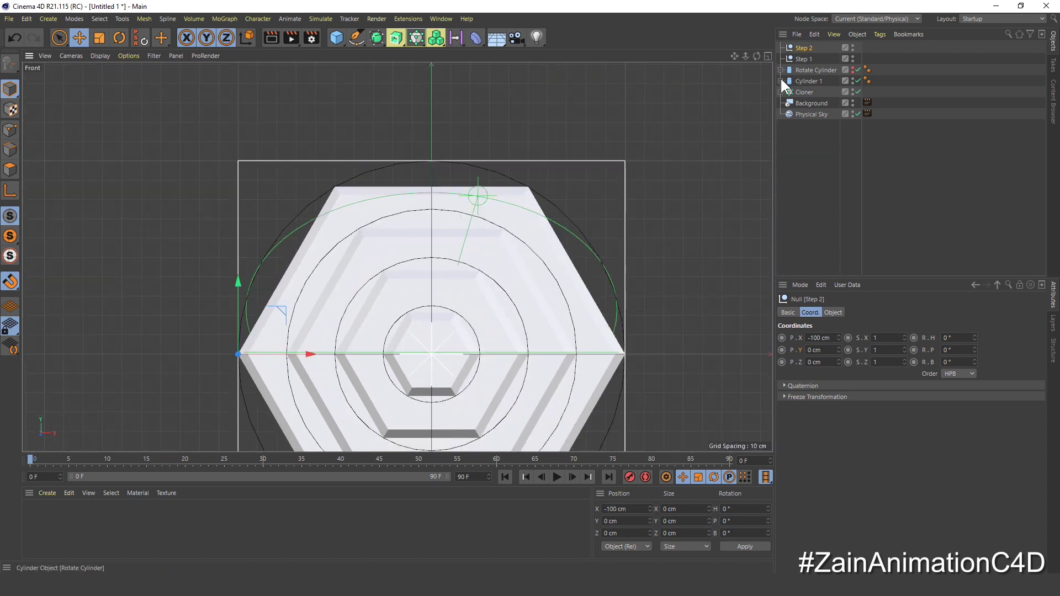
# Duplicate the Step 2 null as Step 3 and snap the copy onto the hexagon's lower-left corner at X -50 cm, Y -86.603 cm
pyautogui.hotkey('ctrl', 'c')
pyautogui.hotkey('ctrl', 'v')
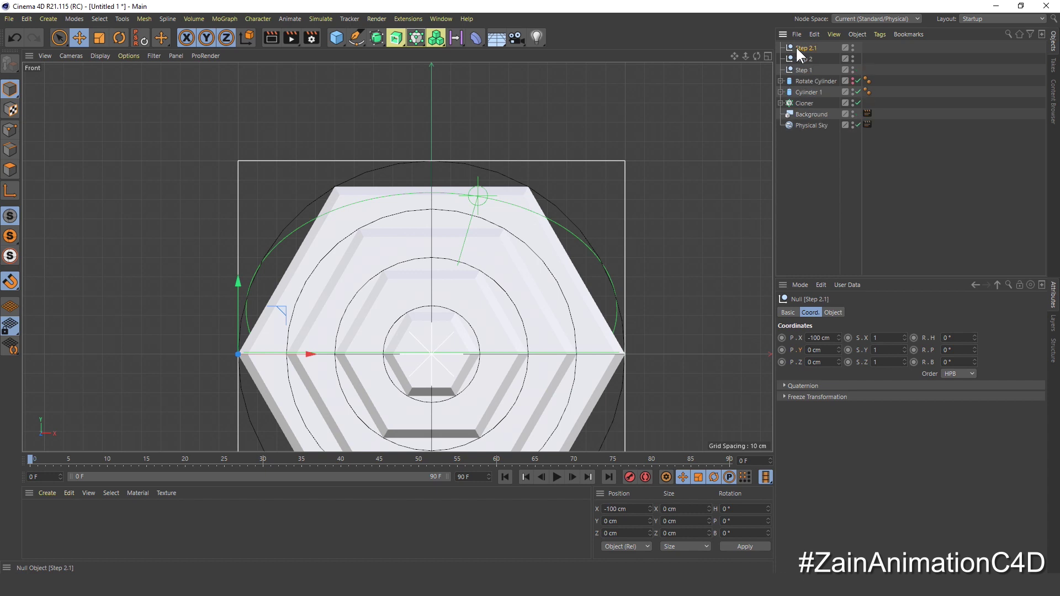
pyautogui.doubleClick(798, 49)
pyautogui.click(822, 48)
pyautogui.press('BackSpace')
pyautogui.press('BackSpace')
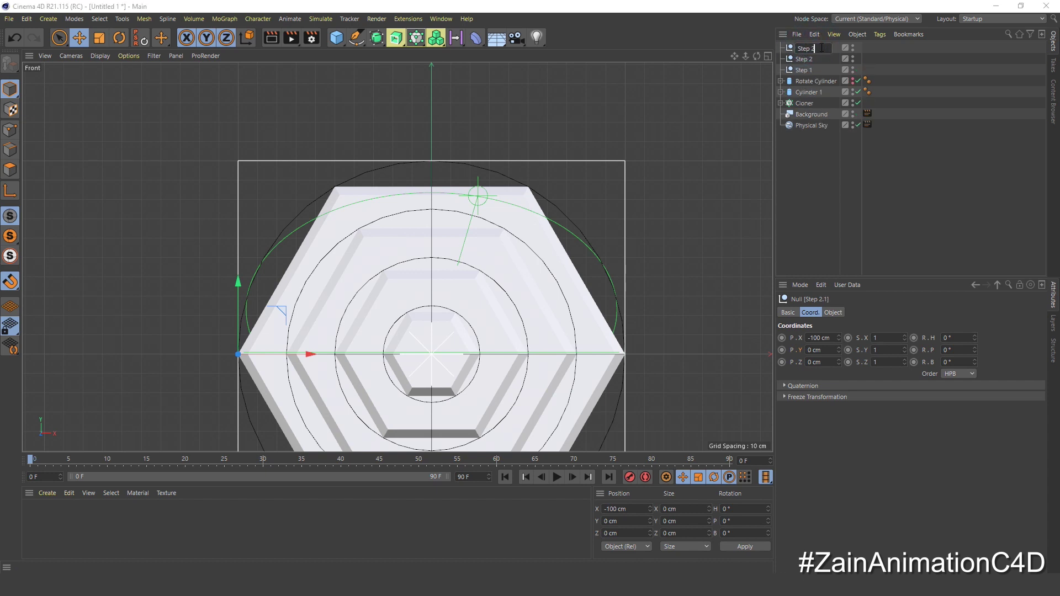
pyautogui.write('3')
pyautogui.press('Return')
pyautogui.scroll(-3, 352, 255)
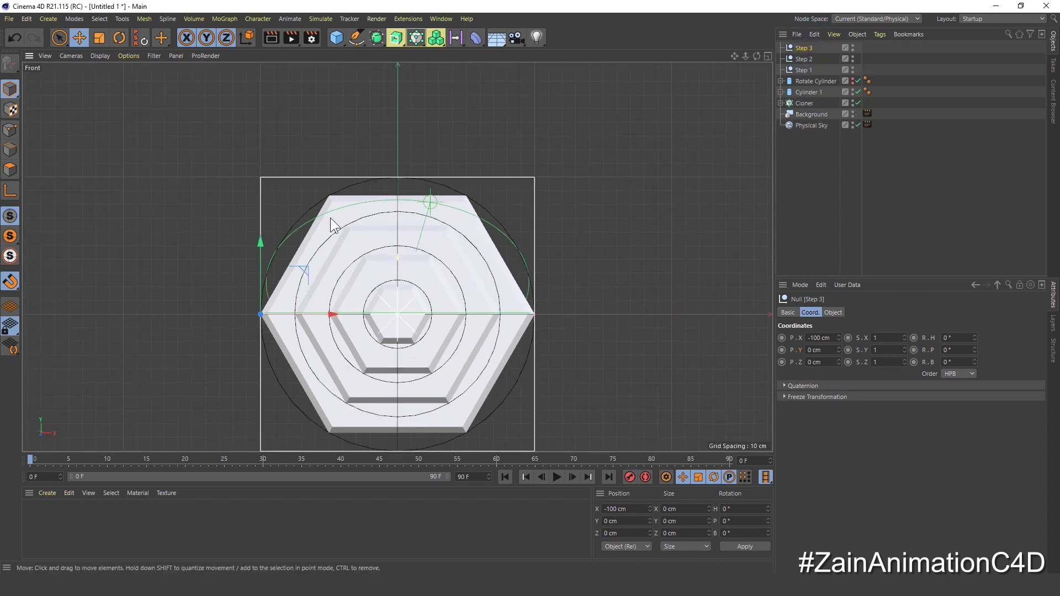
pyautogui.moveTo(243, 257); pyautogui.dragTo(312, 399)
# Duplicate the Step 3 null as Step 4 and snap the copy onto the hexagon's lower-right corner at X 50 cm, Y -86.603 cm
pyautogui.click(806, 46)
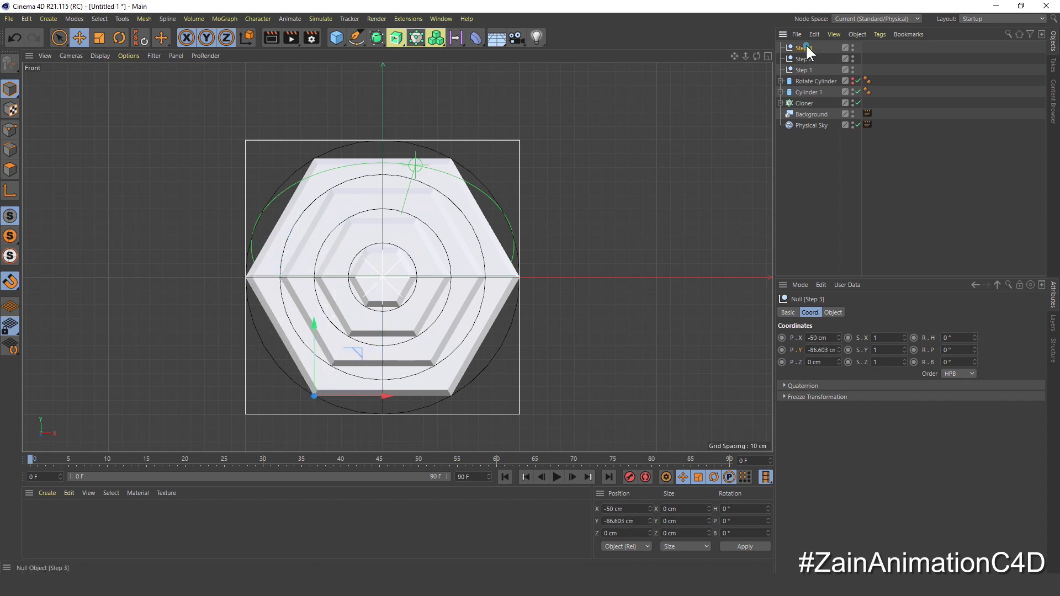
pyautogui.hotkey('ctrl', 'c')
pyautogui.hotkey('ctrl', 'v')
pyautogui.doubleClick(806, 46)
pyautogui.click(827, 48)
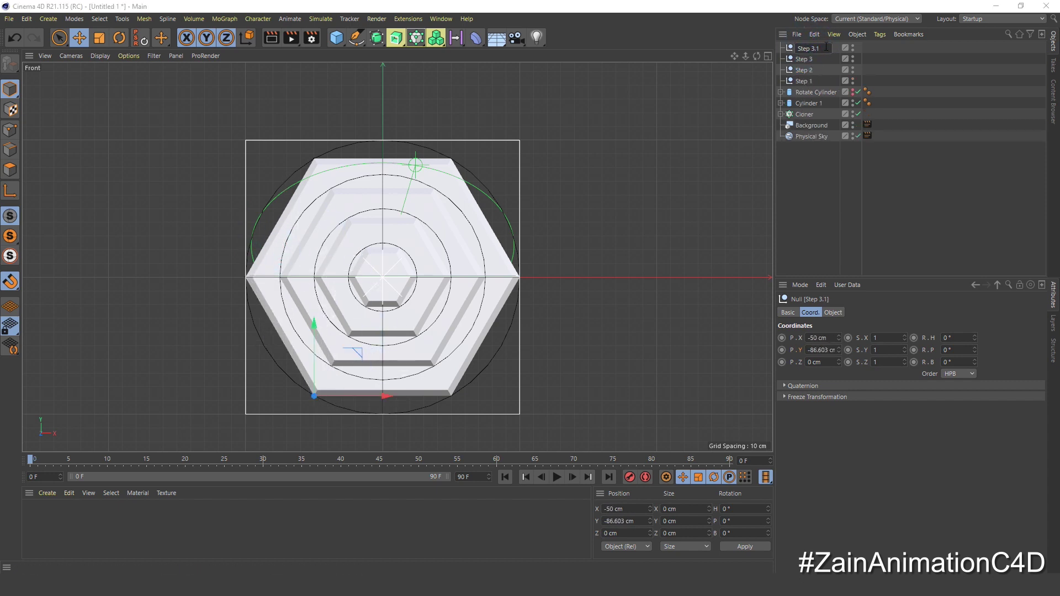
pyautogui.press('BackSpace')
pyautogui.press('BackSpace')
pyautogui.write('4')
pyautogui.press('Return')
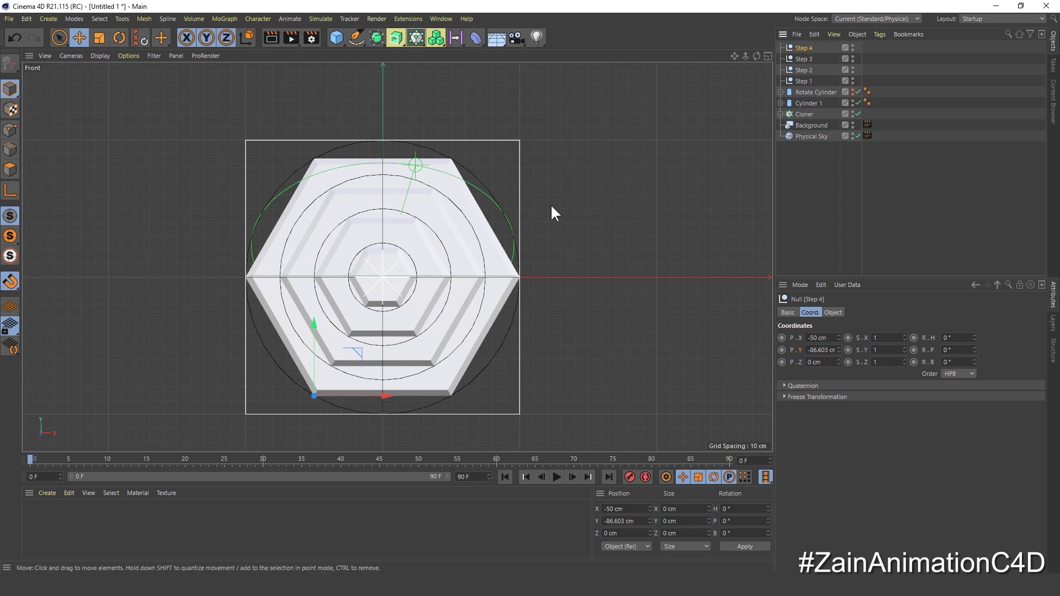
pyautogui.moveTo(341, 366); pyautogui.dragTo(453, 396)
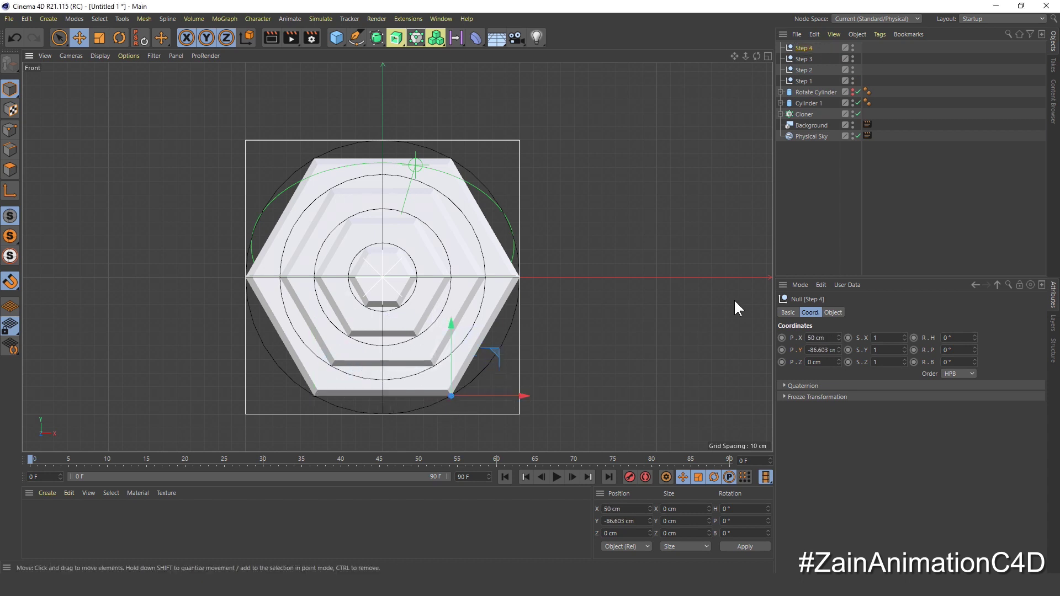
# Duplicate the Step 4 null as Step 5 and snap the copy onto the hexagon's far-right corner at X 100 cm, Y 0 cm
pyautogui.hotkey('ctrl', 'c')
pyautogui.hotkey('ctrl', 'v')
pyautogui.doubleClick(808, 49)
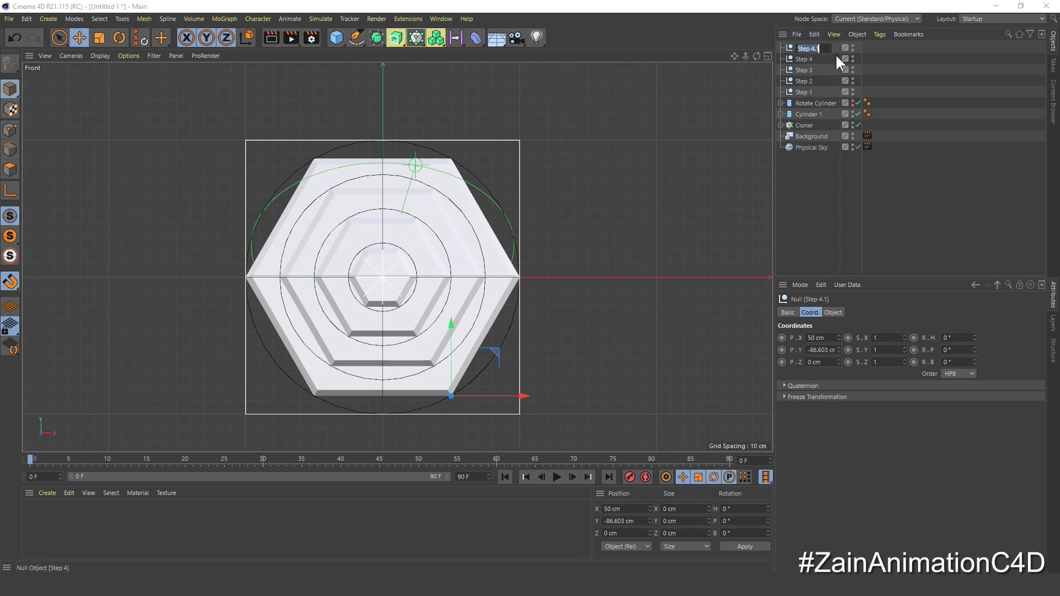
pyautogui.press('Right')
pyautogui.press('BackSpace')
pyautogui.write('5')
pyautogui.press('Return')
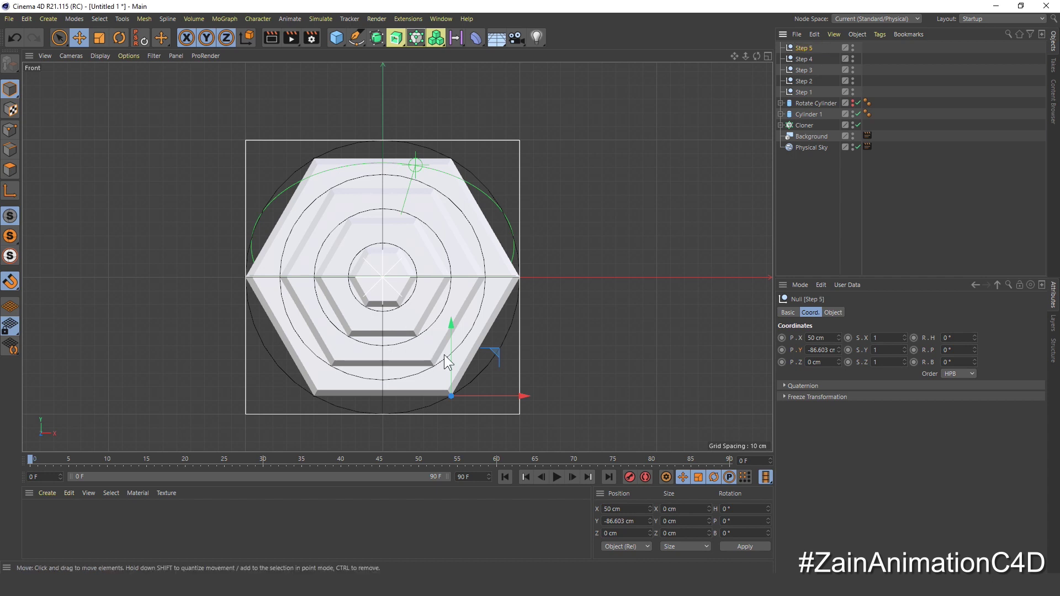
pyautogui.moveTo(476, 369); pyautogui.dragTo(522, 274)
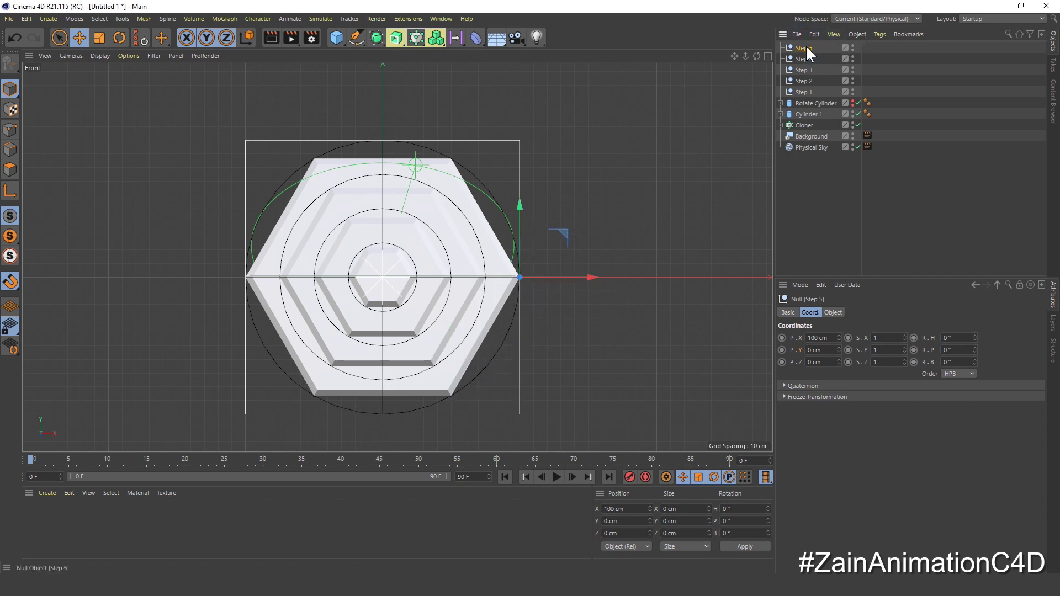
# Duplicate the Step 5 null as Step 6 and snap the copy onto the hexagon's upper-right corner at X 50 cm, Y 86.603 cm
pyautogui.hotkey('ctrl', 'c')
pyautogui.hotkey('ctrl', 'v')
pyautogui.press('BackSpace')
pyautogui.press('BackSpace')
pyautogui.press('BackSpace')
pyautogui.press('BackSpace')
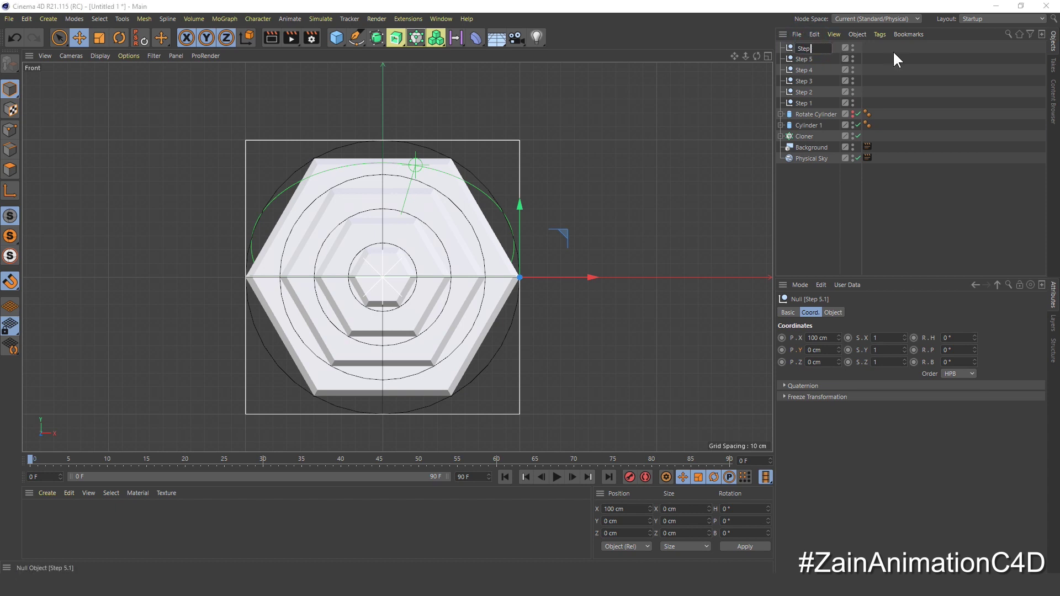
pyautogui.write('6')
pyautogui.press('Return')
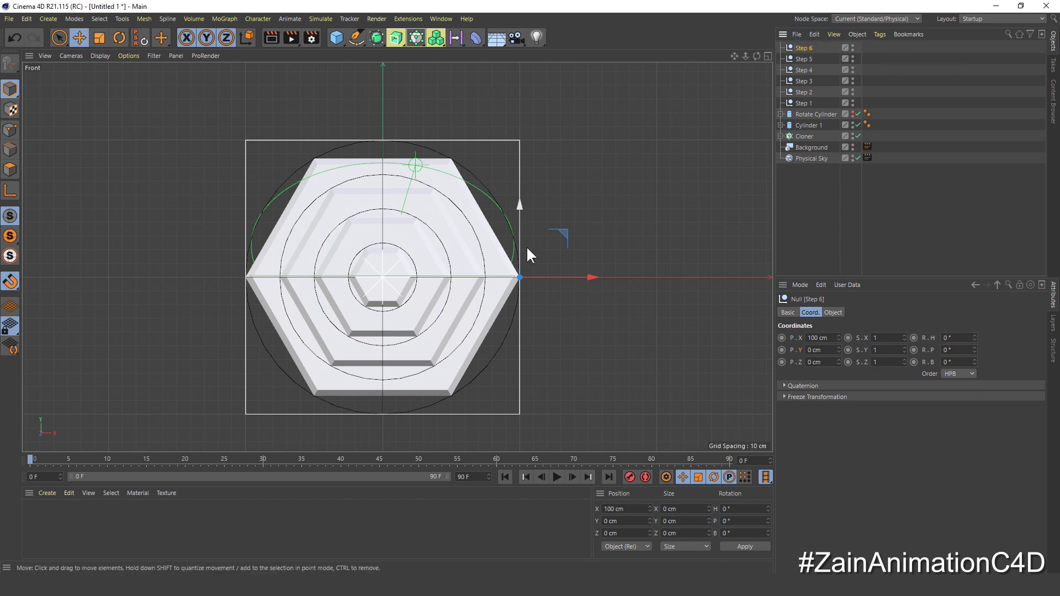
pyautogui.moveTo(525, 247); pyautogui.dragTo(451, 159)
pyautogui.click(619, 158)
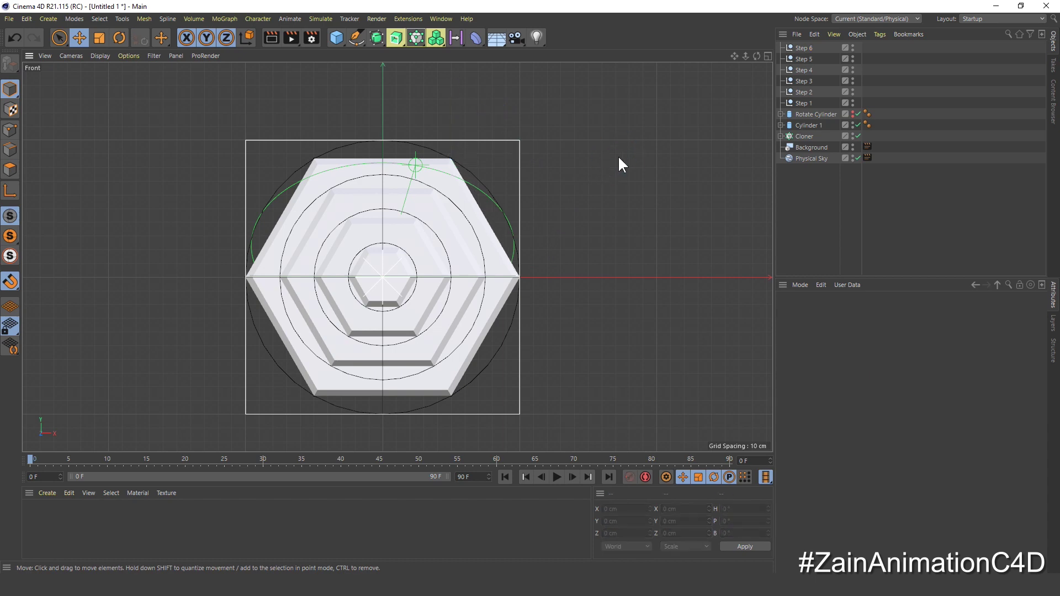
# Check the corner placement of each null from Step 1 to Step 6 in the perspective view
pyautogui.middleClick(618, 158)
pyautogui.middleClick(233, 135)
pyautogui.keyDown('alt'); pyautogui.moveTo(380, 246); pyautogui.dragTo(299, 263); pyautogui.keyUp('alt')
pyautogui.scroll(5, 342, 226)
pyautogui.click(803, 103)
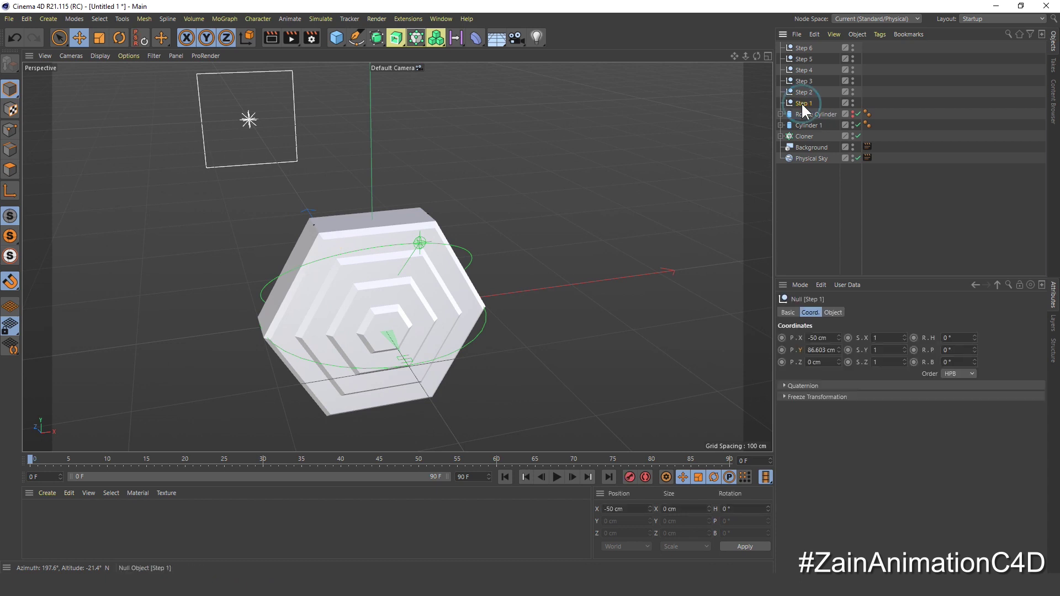
pyautogui.click(811, 92)
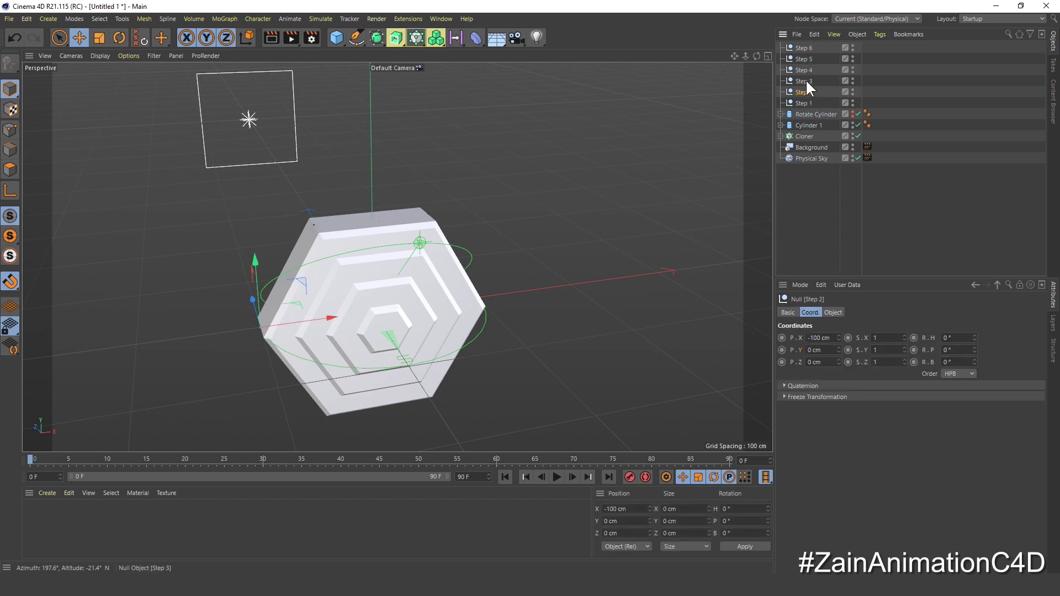
pyautogui.keyDown('alt'); pyautogui.moveTo(458, 242); pyautogui.dragTo(497, 265); pyautogui.keyUp('alt')
pyautogui.click(804, 81)
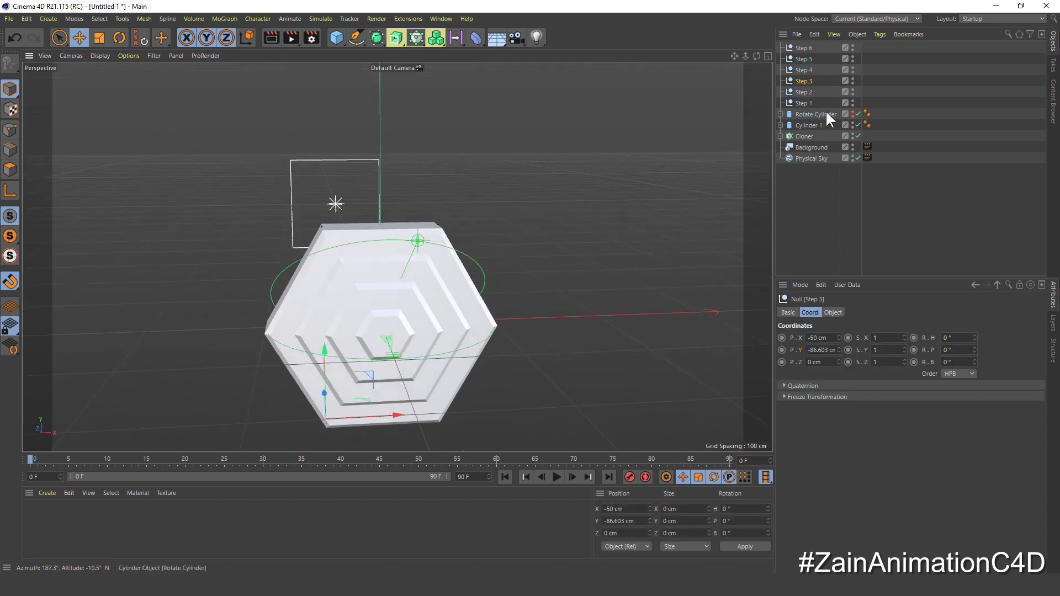
pyautogui.click(804, 70)
pyautogui.click(803, 56)
pyautogui.click(806, 49)
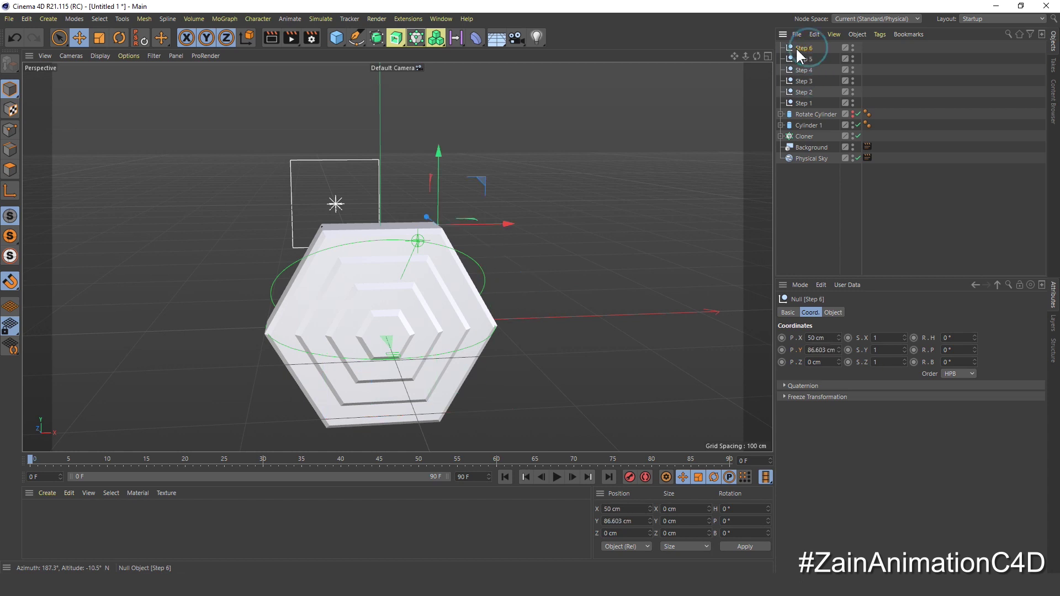
pyautogui.keyDown('alt'); pyautogui.moveTo(447, 278); pyautogui.dragTo(472, 269); pyautogui.keyUp('alt')
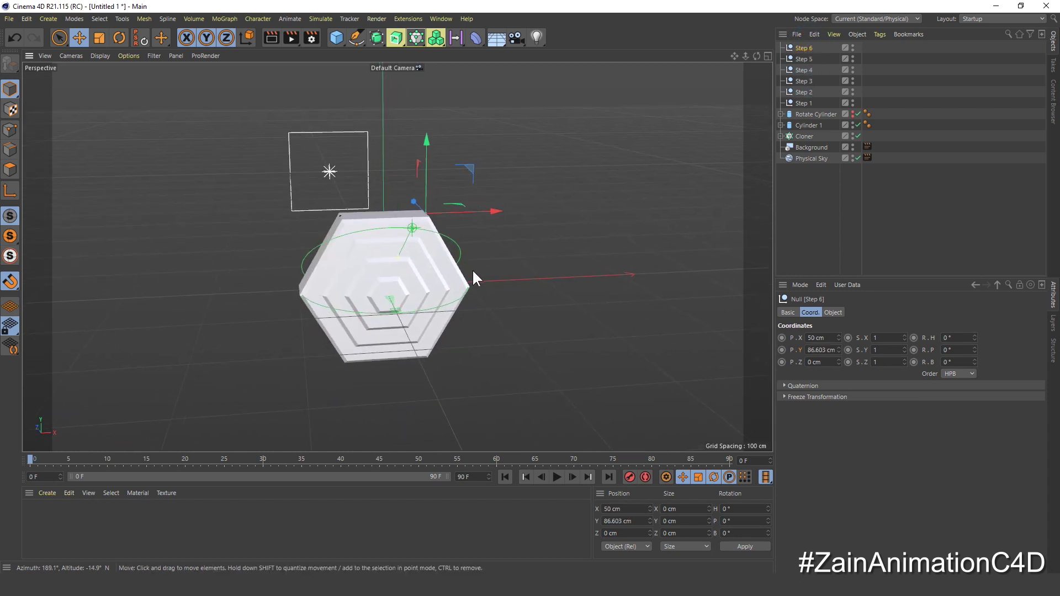
# Set the timeline's end to frame 150 and extend the preview range to 150 frames
pyautogui.doubleClick(465, 477)
pyautogui.write('150')
pyautogui.press('Return')
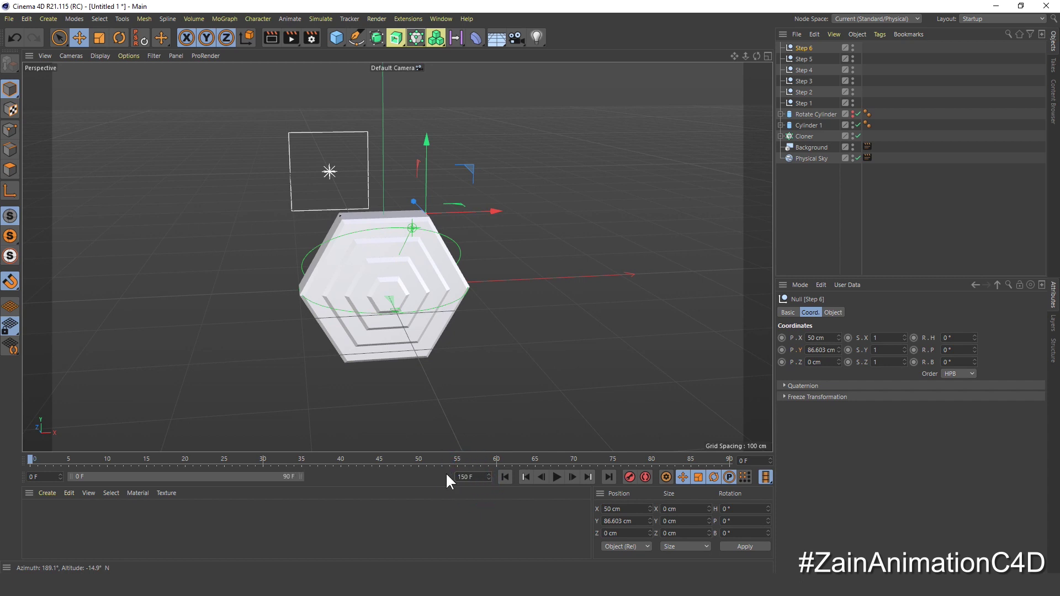
pyautogui.moveTo(302, 477); pyautogui.dragTo(449, 477)
# Make the Rotate Cylinder hexagon visible and nest it under the Step 1 null
pyautogui.keyDown('alt'); pyautogui.moveTo(429, 402); pyautogui.dragTo(385, 386); pyautogui.keyUp('alt')
pyautogui.keyDown('alt'); pyautogui.moveTo(385, 386); pyautogui.dragTo(407, 378, button='middle'); pyautogui.keyUp('alt')
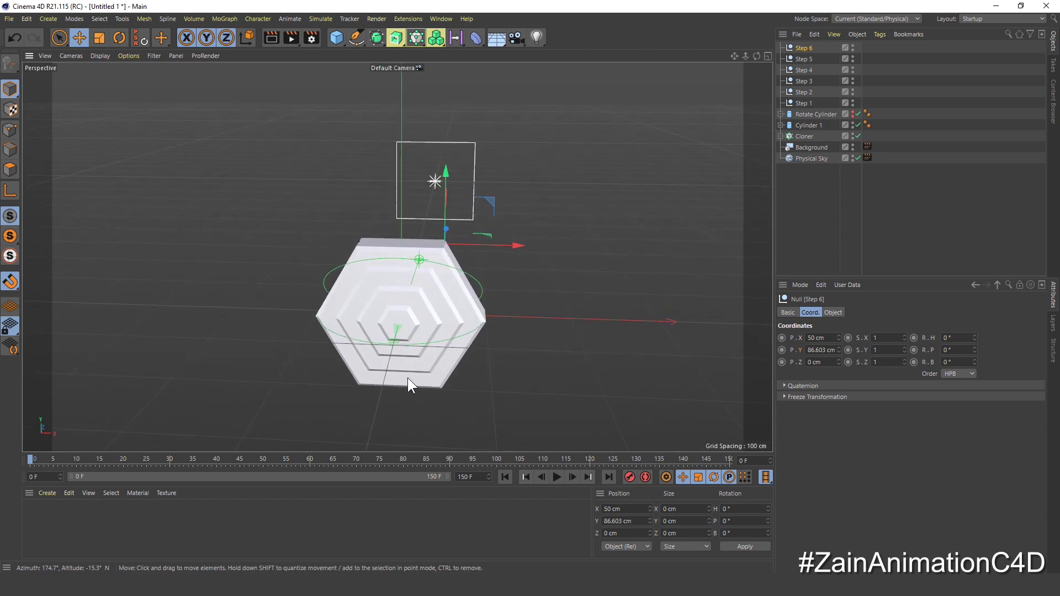
pyautogui.click(824, 114)
pyautogui.click(852, 112)
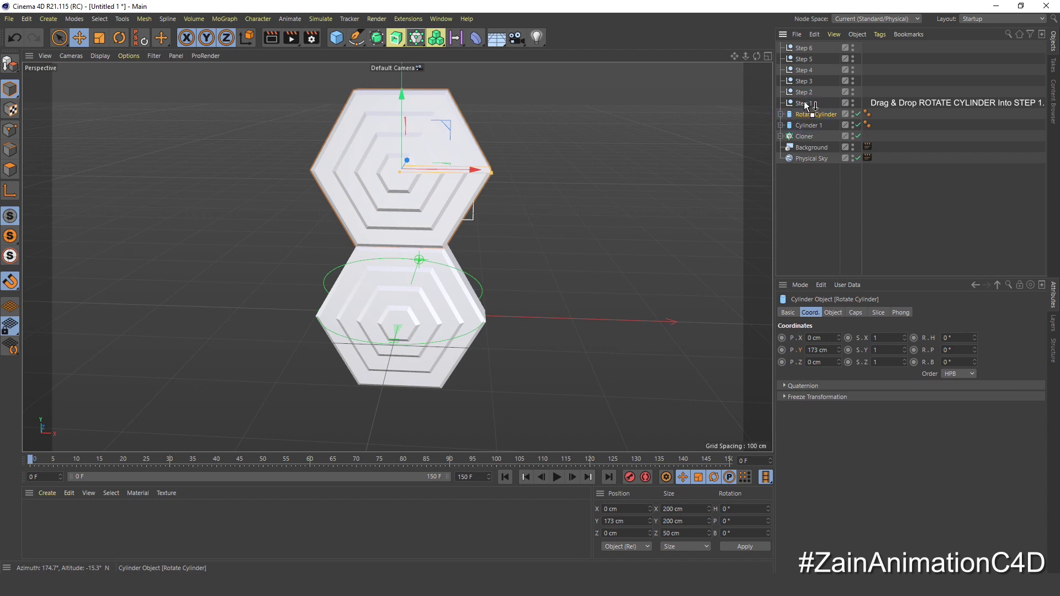
pyautogui.moveTo(804, 101); pyautogui.dragTo(805, 101)
pyautogui.click(780, 103)
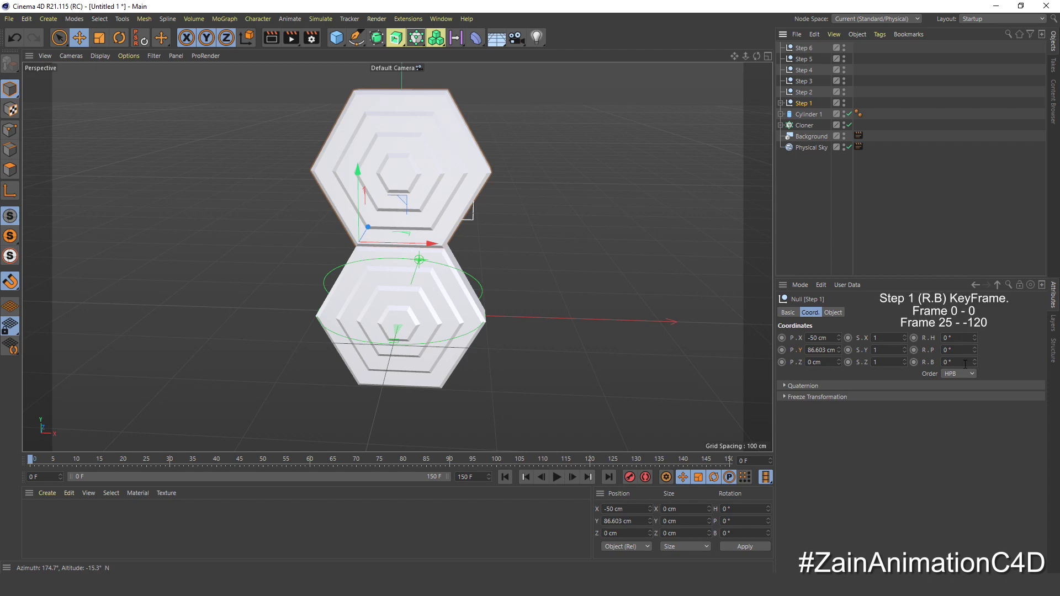
# Keyframe the Step 1 null's R.B rotation at 0° on frame 0 and -120° on frame 25
pyautogui.click(930, 363)
pyautogui.click(146, 459)
pyautogui.click(956, 362)
pyautogui.write('-120')
pyautogui.press('Return')
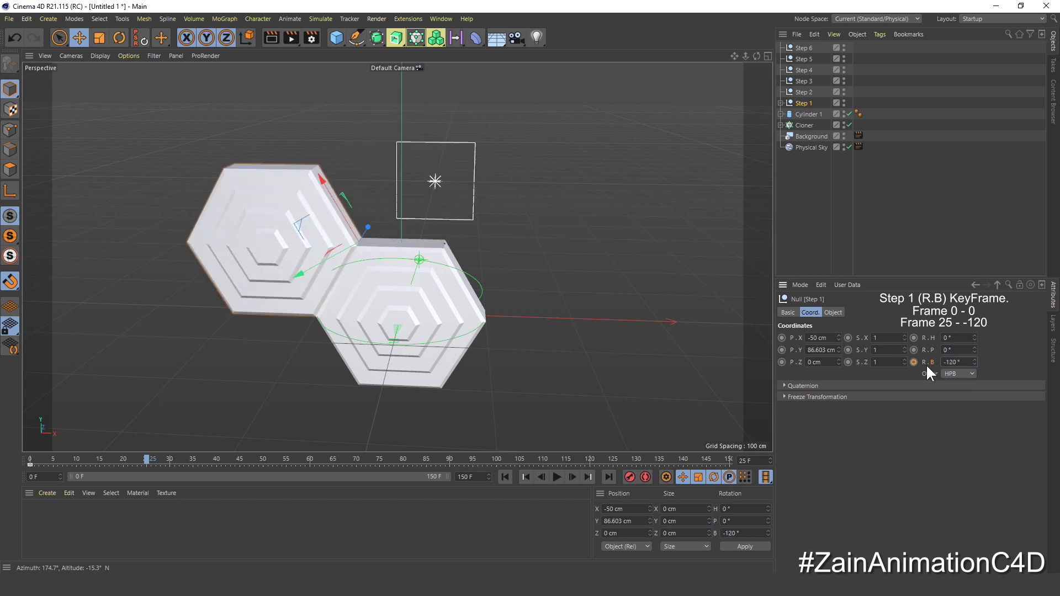
# Nest the Step 1 null under the Step 2 null and collapse the hierarchy
pyautogui.click(816, 194)
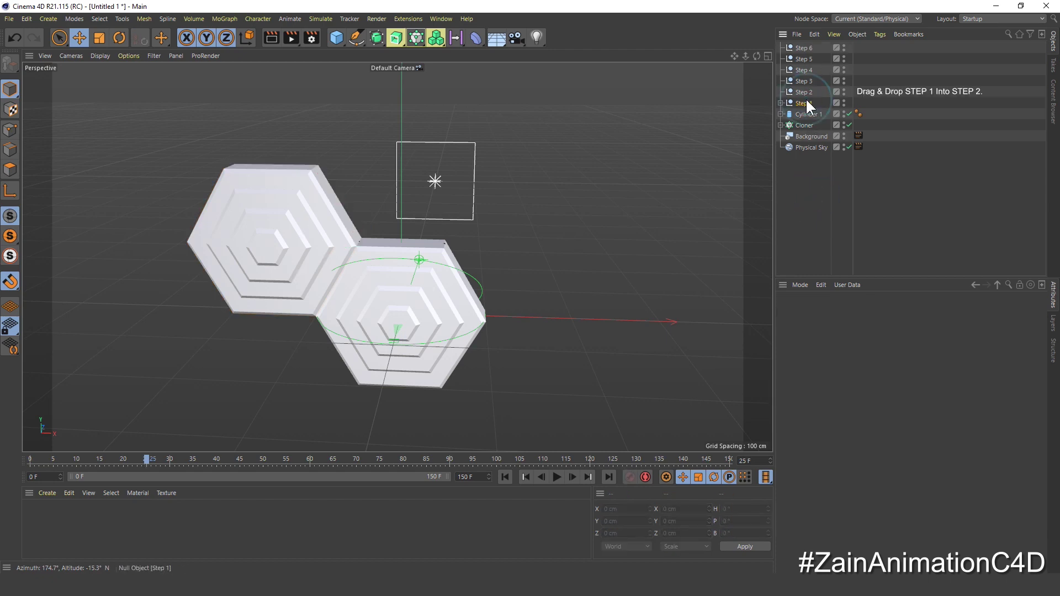
pyautogui.moveTo(807, 90); pyautogui.dragTo(806, 89)
pyautogui.click(780, 91)
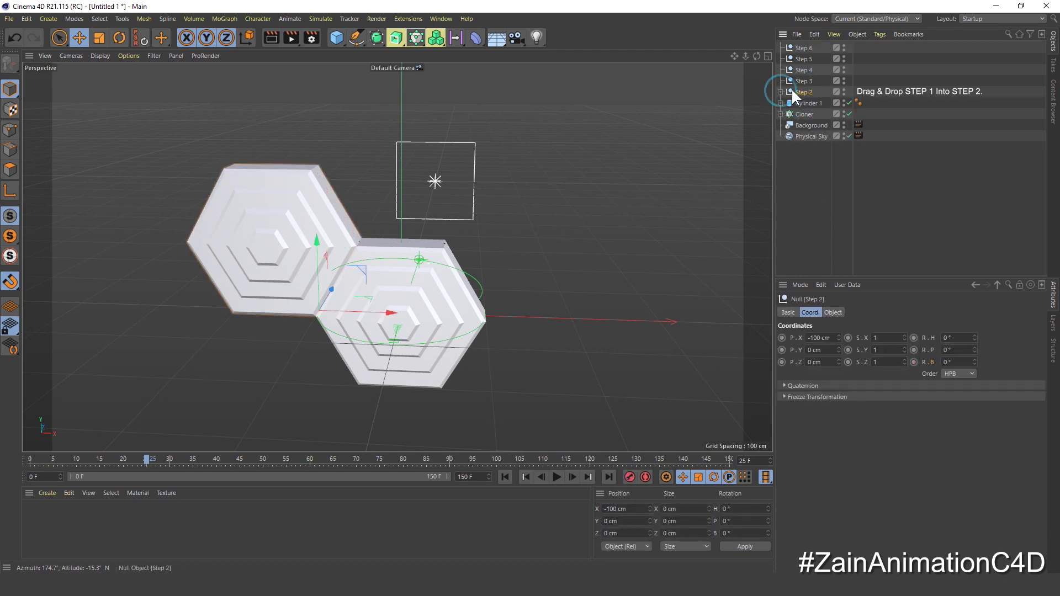
# Keyframe the Step 2 null's R.B rotation at 0° on frame 25 and -120° on frame 50
pyautogui.keyDown('ctrl'); pyautogui.click(914, 361); pyautogui.keyUp('ctrl')
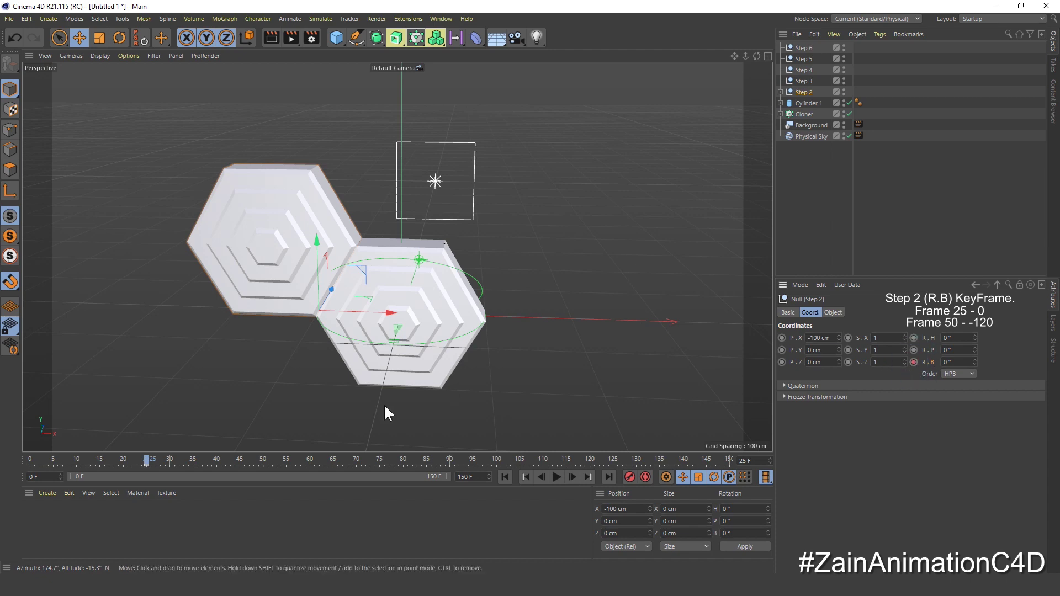
pyautogui.click(261, 457)
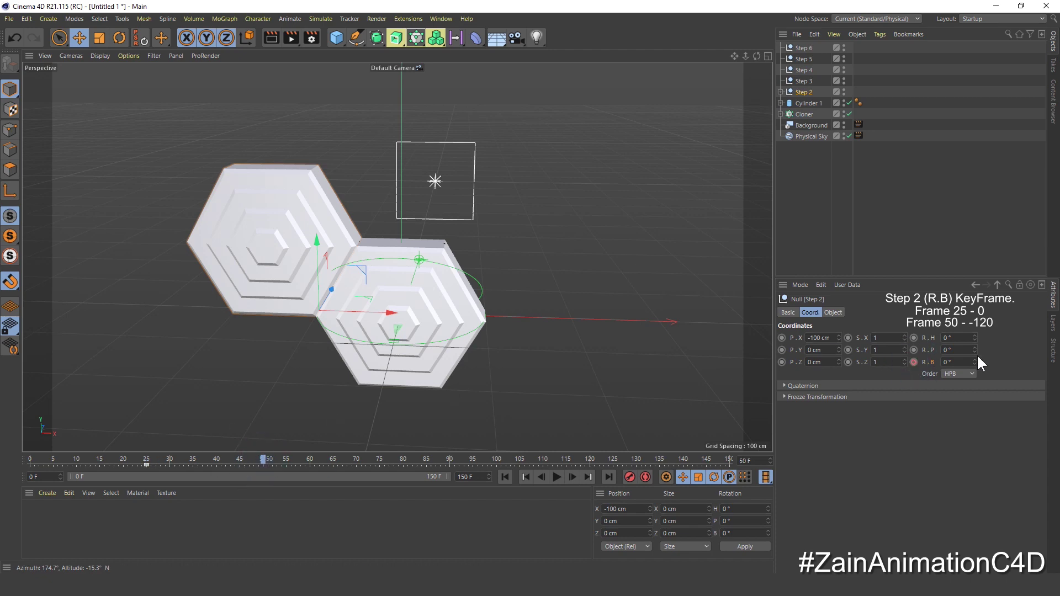
pyautogui.doubleClick(955, 362)
pyautogui.write('-120')
pyautogui.press('Return')
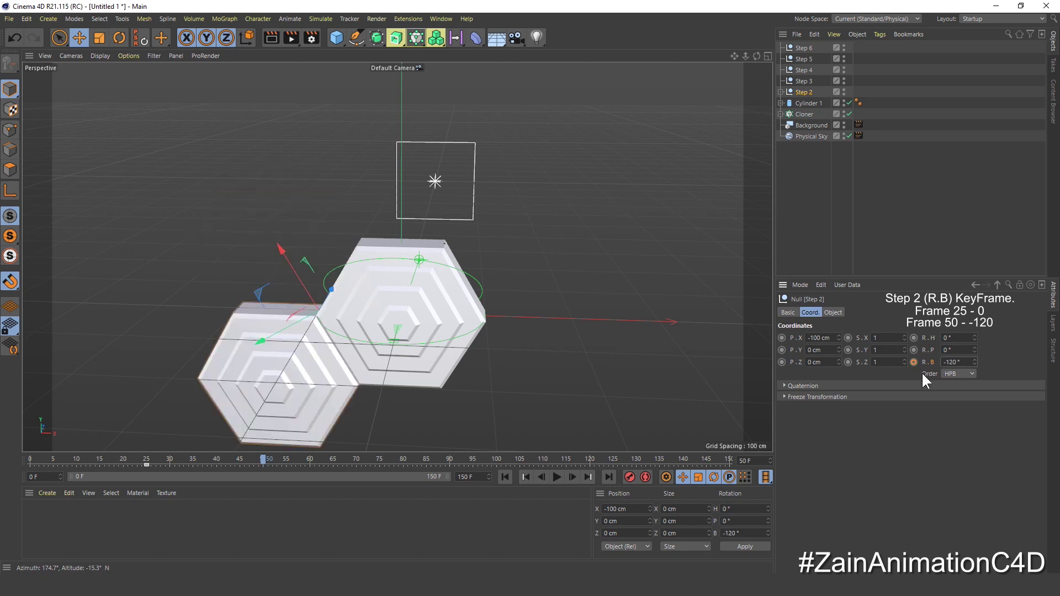
pyautogui.click(913, 362)
pyautogui.keyDown('alt'); pyautogui.moveTo(380, 292); pyautogui.dragTo(380, 237, button='middle'); pyautogui.keyUp('alt')
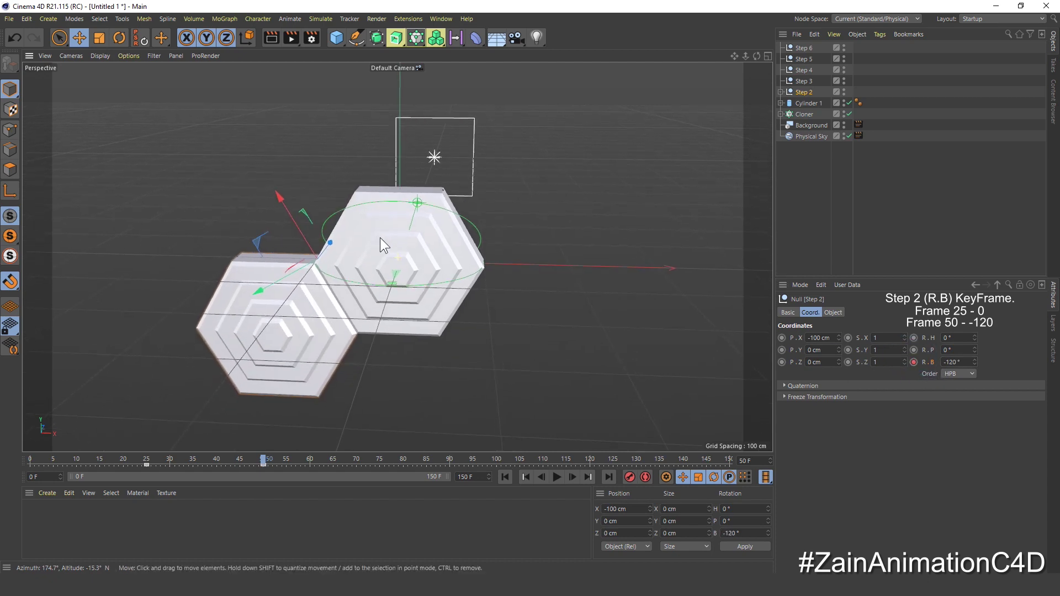
pyautogui.scroll(-1, 381, 237)
# Nest the Step 2 null under the Step 3 null and collapse the hierarchy
pyautogui.click(820, 164)
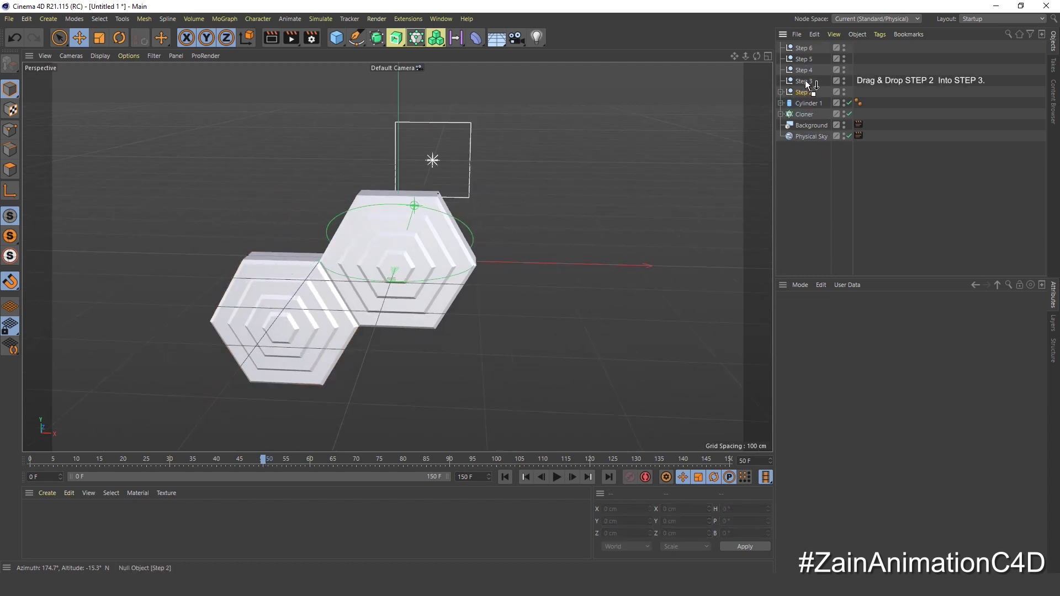
pyautogui.moveTo(806, 82); pyautogui.dragTo(805, 81)
pyautogui.click(805, 81)
pyautogui.click(781, 81)
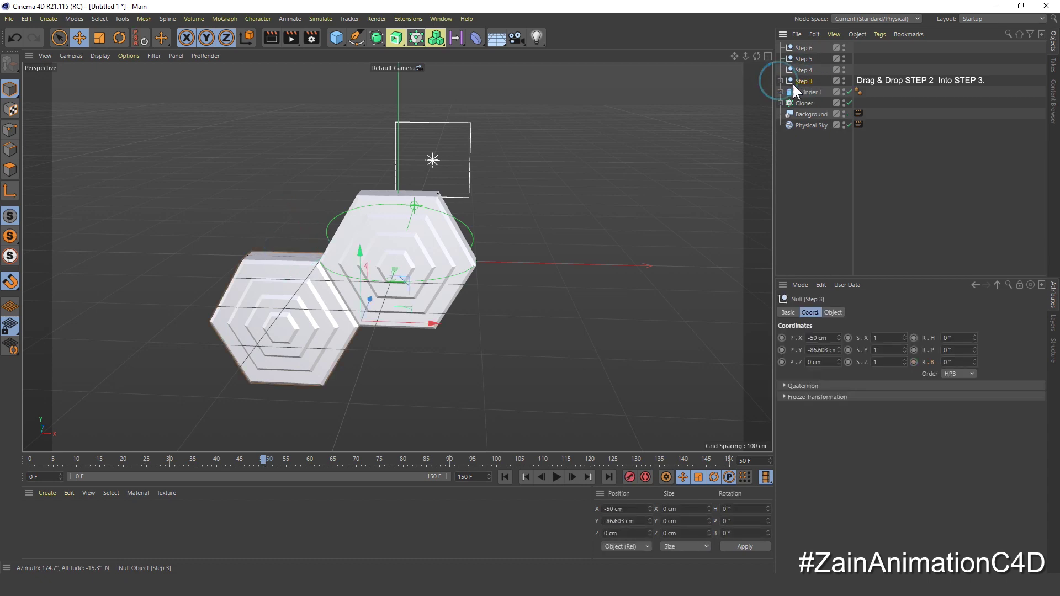
# Keyframe the Step 3 null's R.B rotation at 0° on frame 50 and -120° on frame 75
pyautogui.click(914, 363)
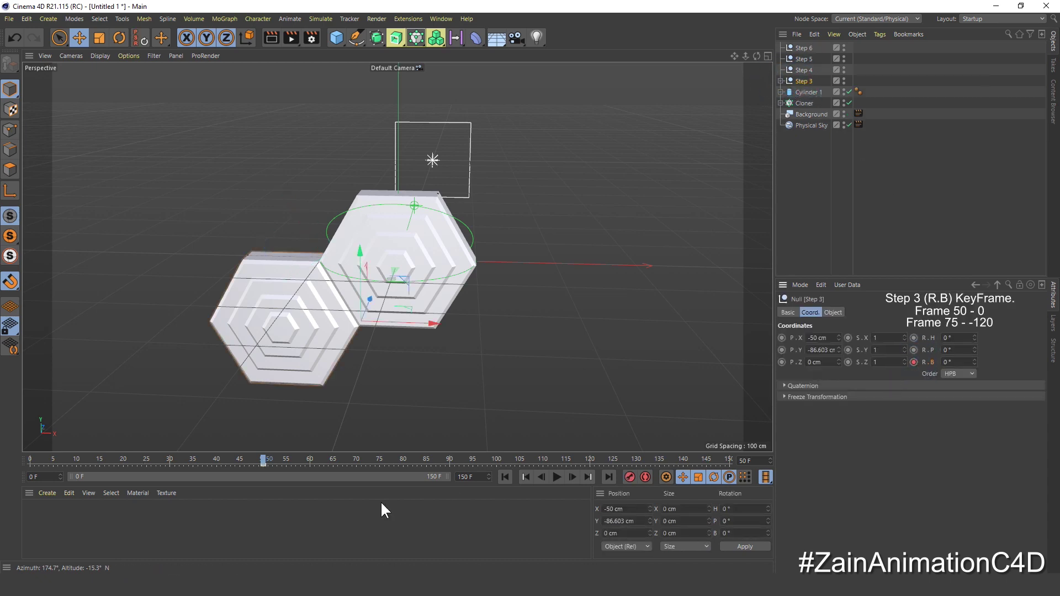
pyautogui.click(379, 459)
pyautogui.click(949, 363)
pyautogui.write('-120')
pyautogui.press('Return')
pyautogui.click(917, 361)
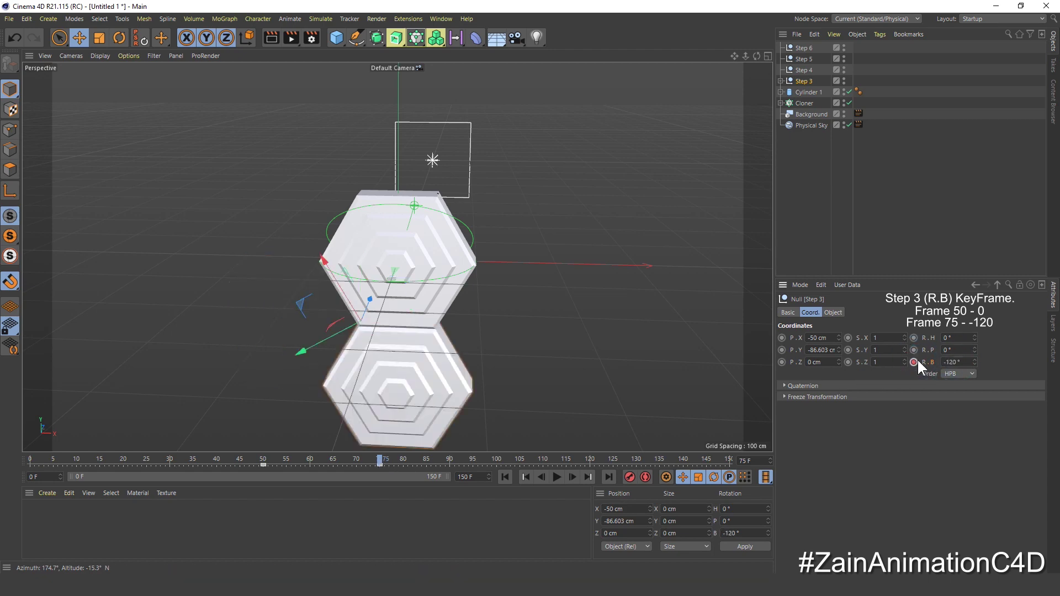
# Nest the Step 3 null under the Step 4 null and collapse the hierarchy
pyautogui.click(817, 171)
pyautogui.moveTo(803, 78); pyautogui.dragTo(808, 68)
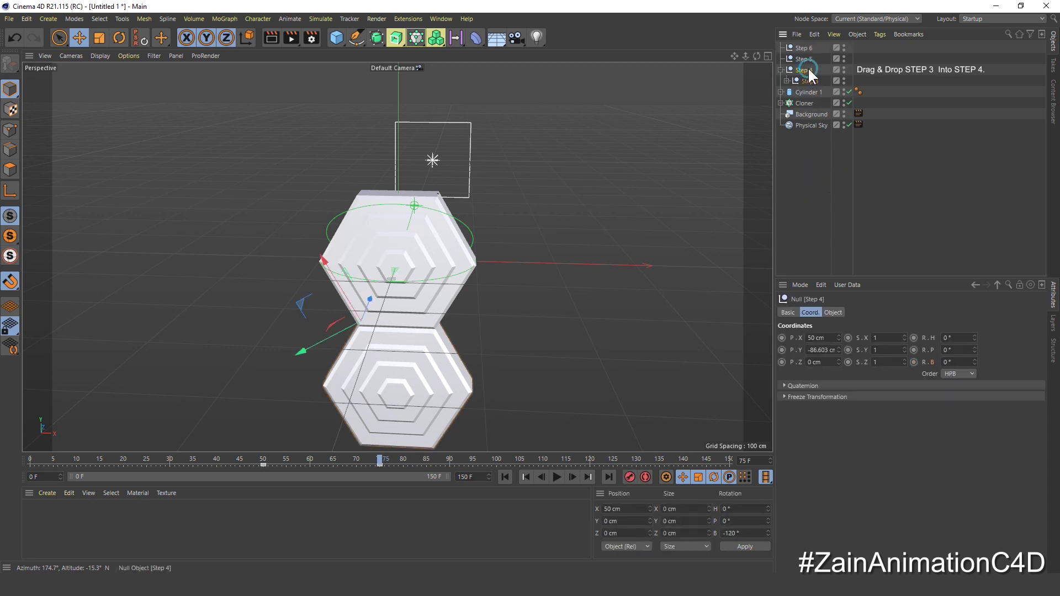
pyautogui.click(807, 68)
pyautogui.click(781, 70)
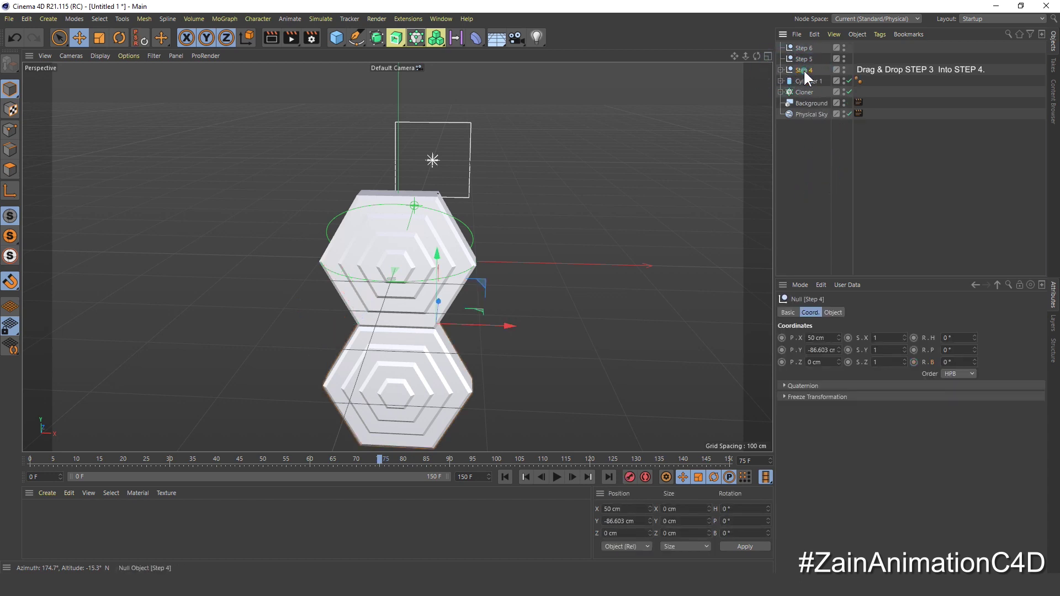
# Keyframe the Step 4 null's R.B rotation at 0° on frame 75 and -120° on frame 100
pyautogui.click(914, 363)
pyautogui.click(497, 459)
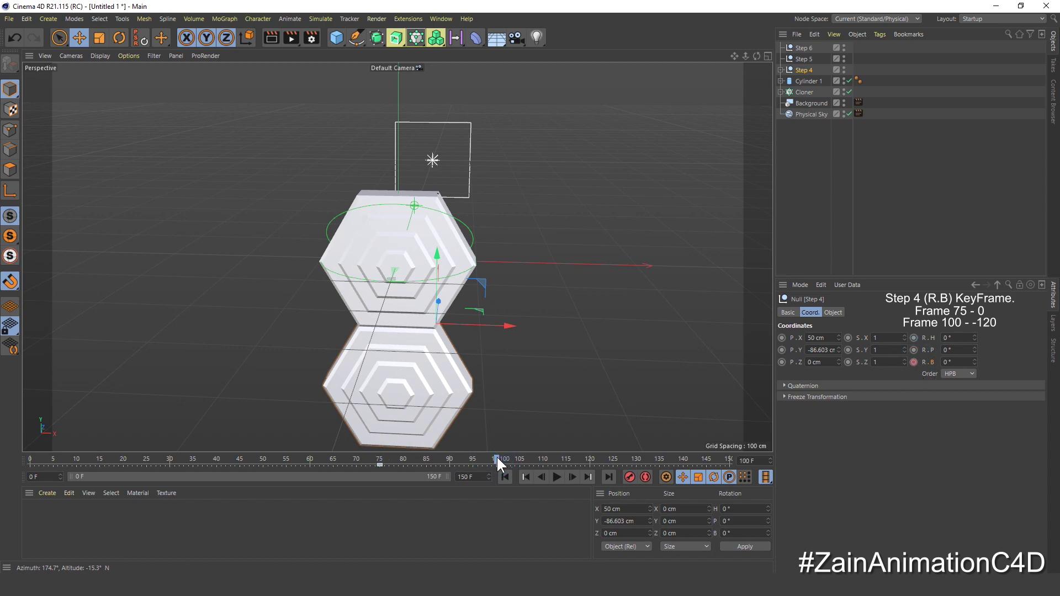
pyautogui.click(959, 363)
pyautogui.write('-120')
pyautogui.press('Return')
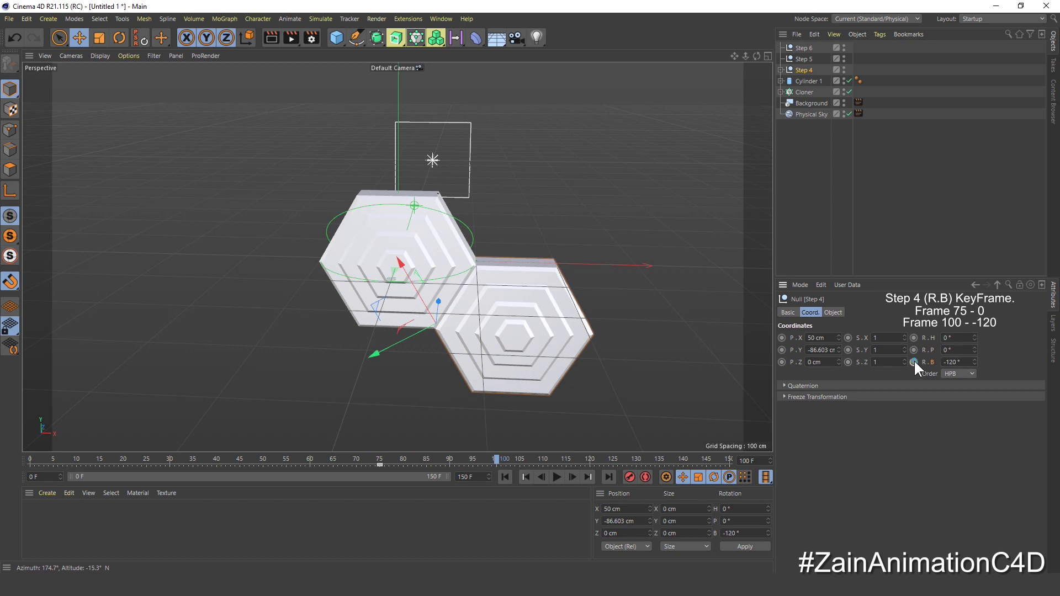
# Nest the Step 4 null under the Step 5 null and collapse the hierarchy
pyautogui.click(779, 141)
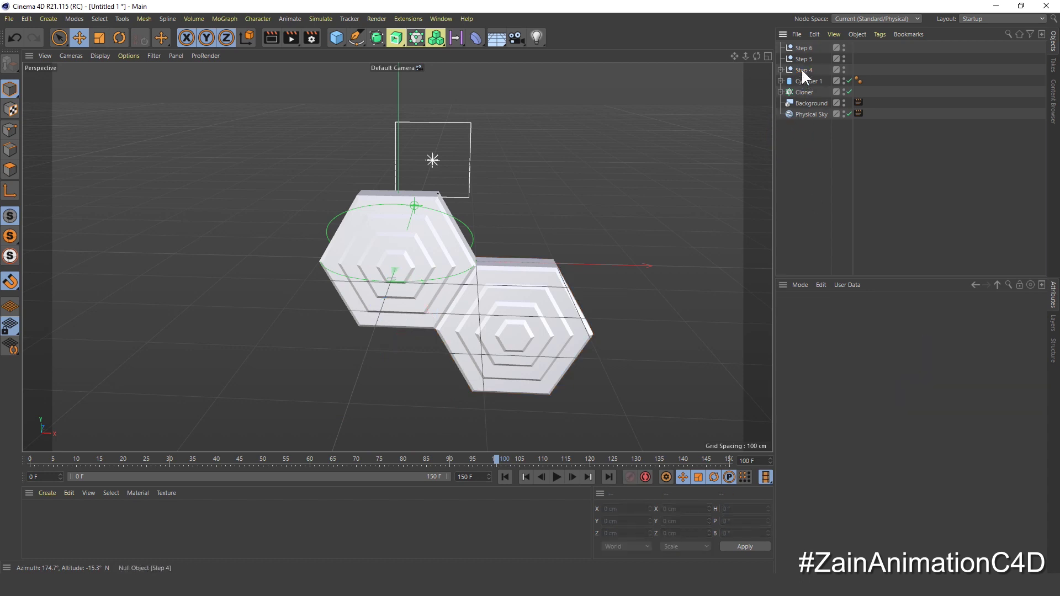
pyautogui.moveTo(801, 68); pyautogui.dragTo(803, 55)
pyautogui.click(781, 59)
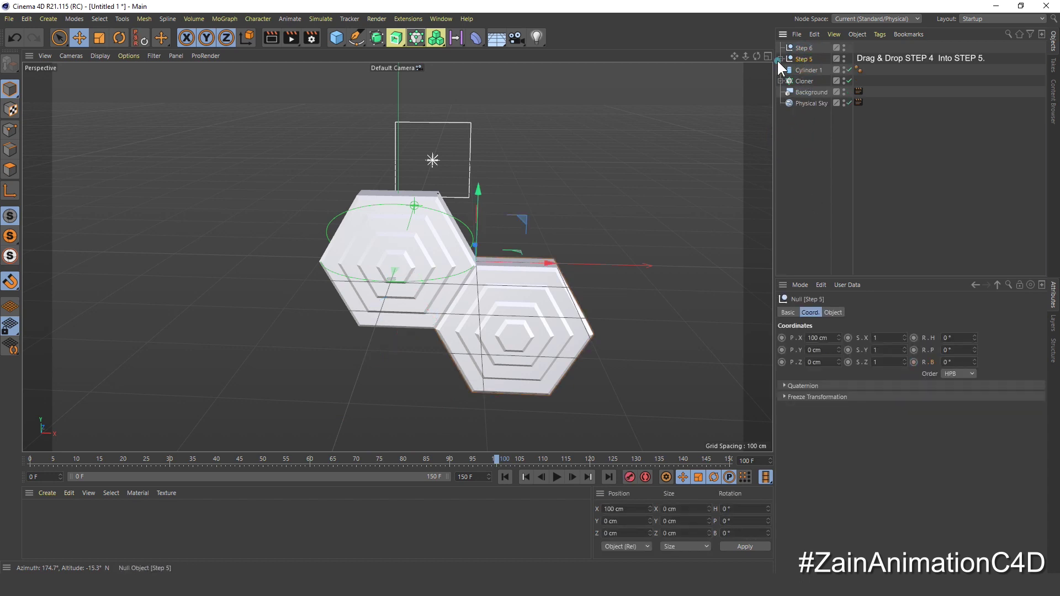
# Keyframe the Step 5 null's R.B rotation at 0° on frame 100 and -120° on frame 125
pyautogui.click(795, 58)
pyautogui.click(914, 362)
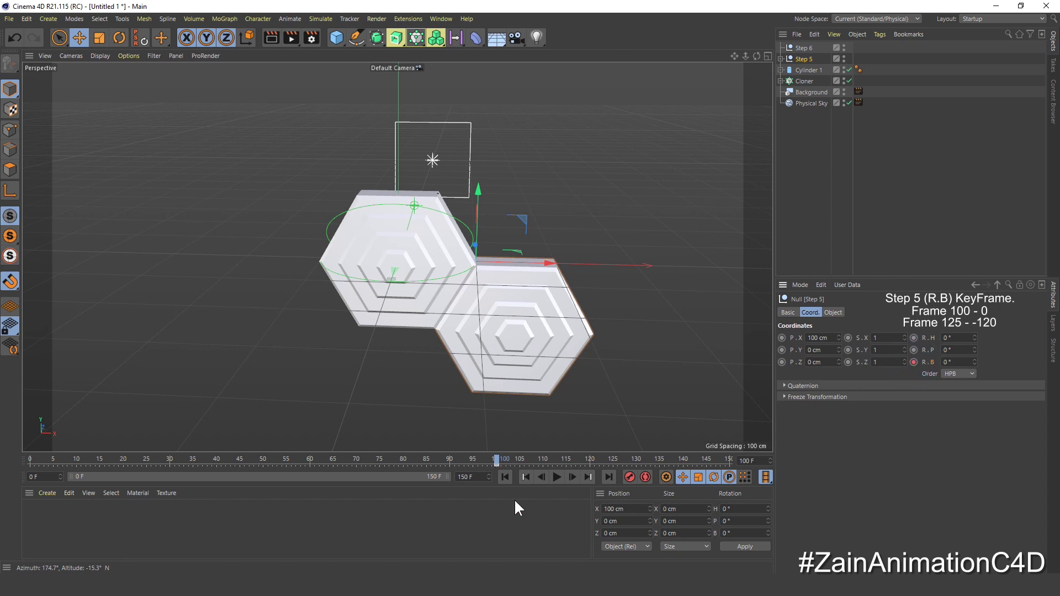
pyautogui.click(613, 458)
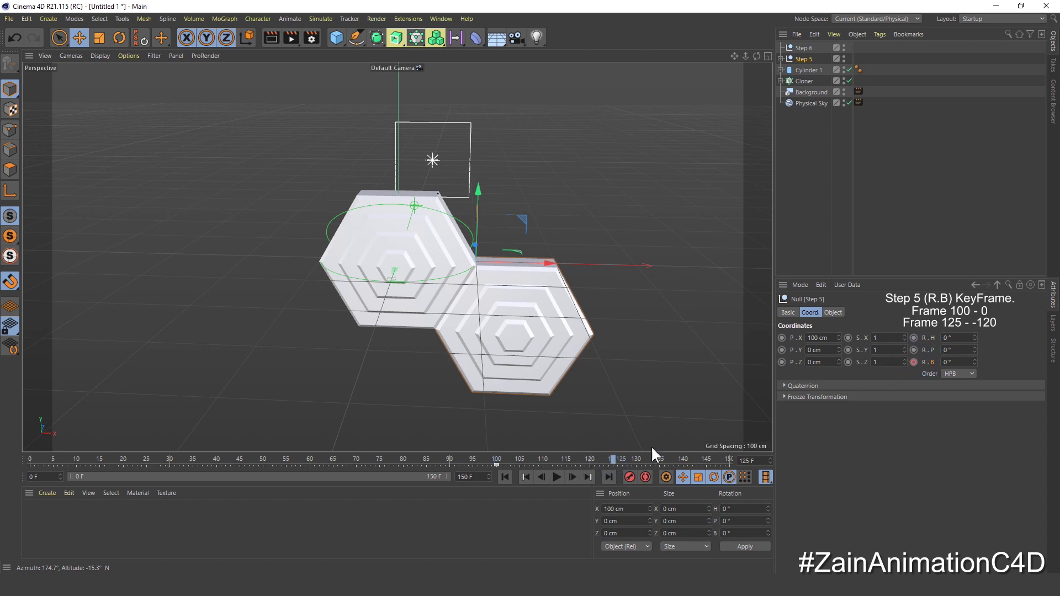
pyautogui.click(953, 363)
pyautogui.write('-120')
pyautogui.press('Return')
pyautogui.click(914, 362)
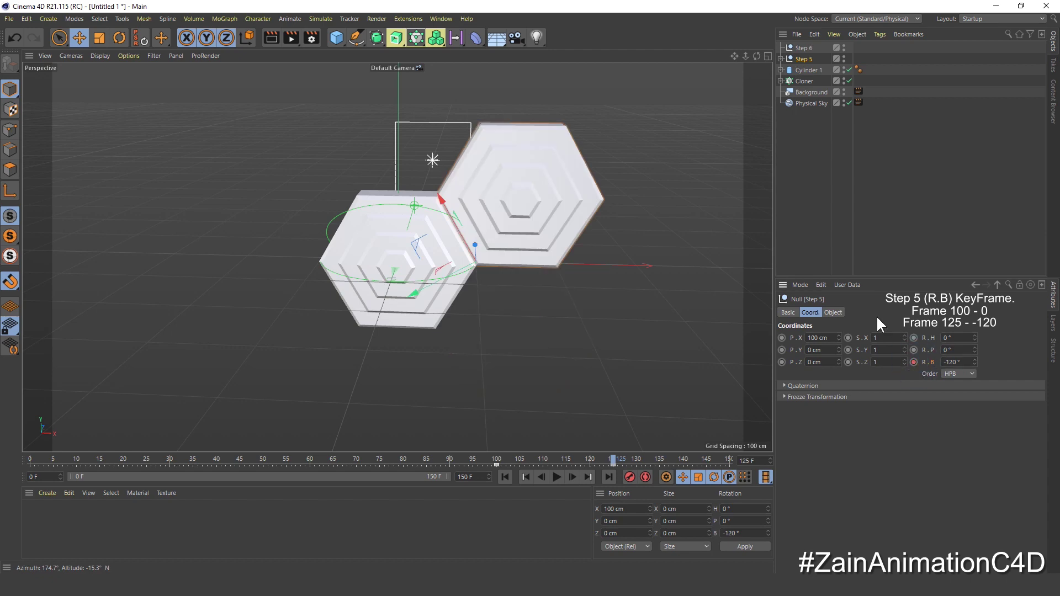
# Nest the Step 5 null under the Step 6 null and collapse the hierarchy
pyautogui.click(805, 130)
pyautogui.click(804, 58)
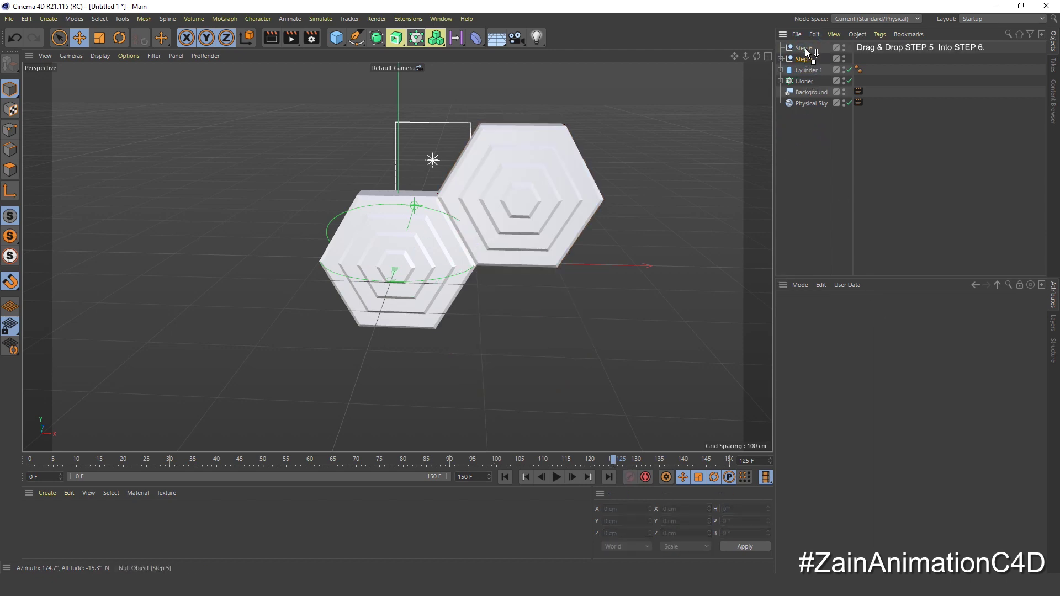
pyautogui.moveTo(805, 48); pyautogui.dragTo(805, 48)
pyautogui.click(801, 46)
pyautogui.click(781, 48)
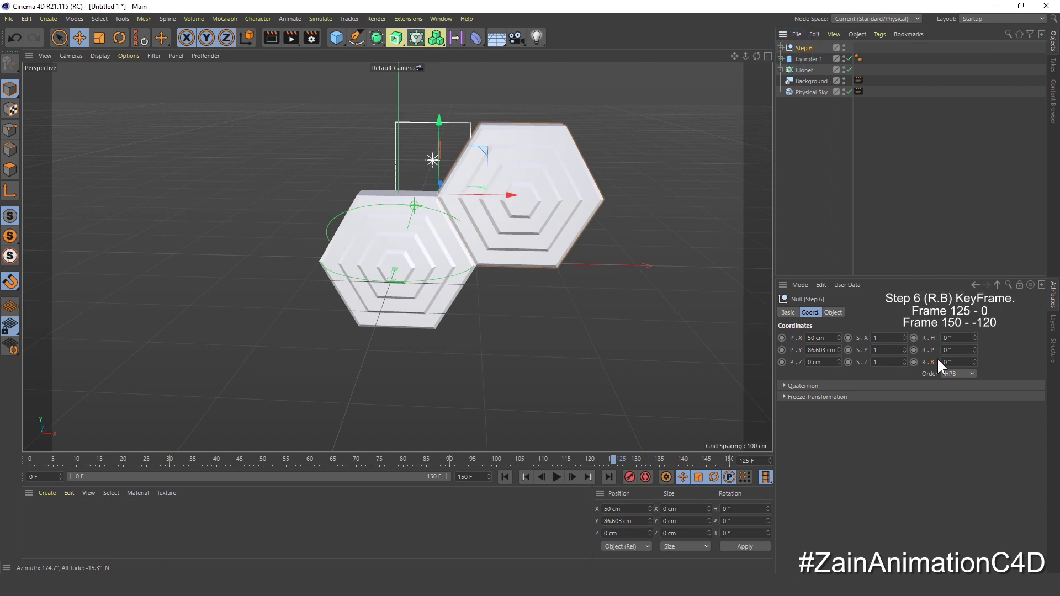
# Keyframe the Step 6 null's R.B rotation at 0° on frame 125 and -120° on frame 150
pyautogui.click(914, 362)
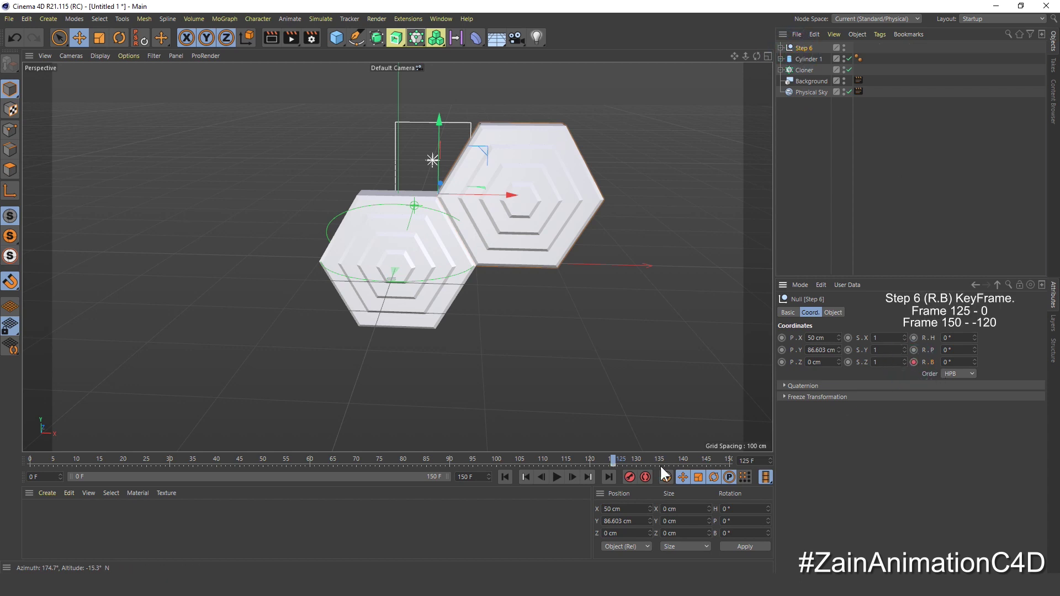
pyautogui.click(730, 460)
pyautogui.doubleClick(961, 363)
pyautogui.write('-120')
pyautogui.press('Return')
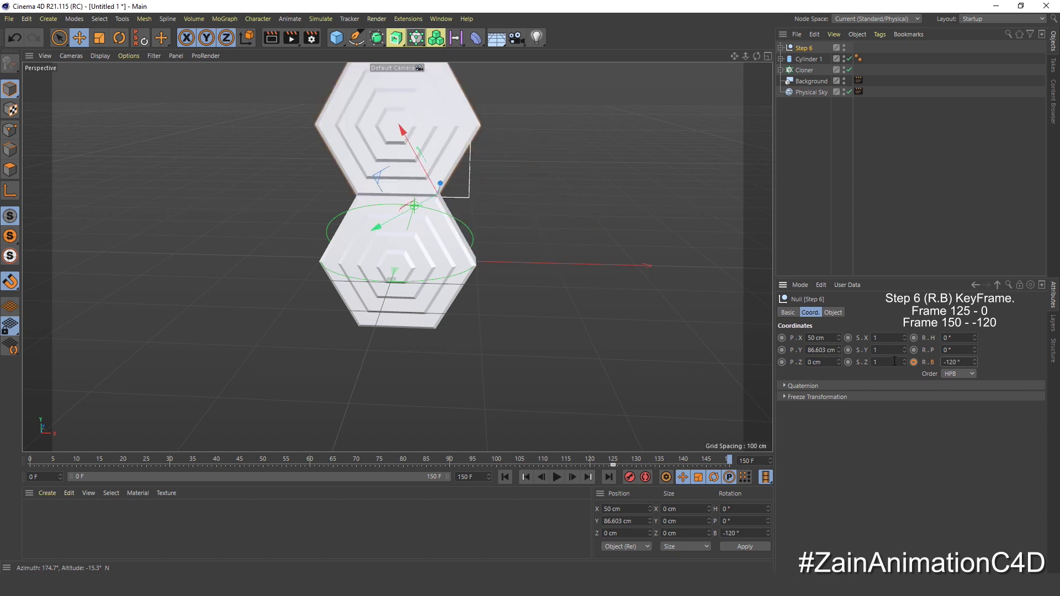
pyautogui.click(913, 361)
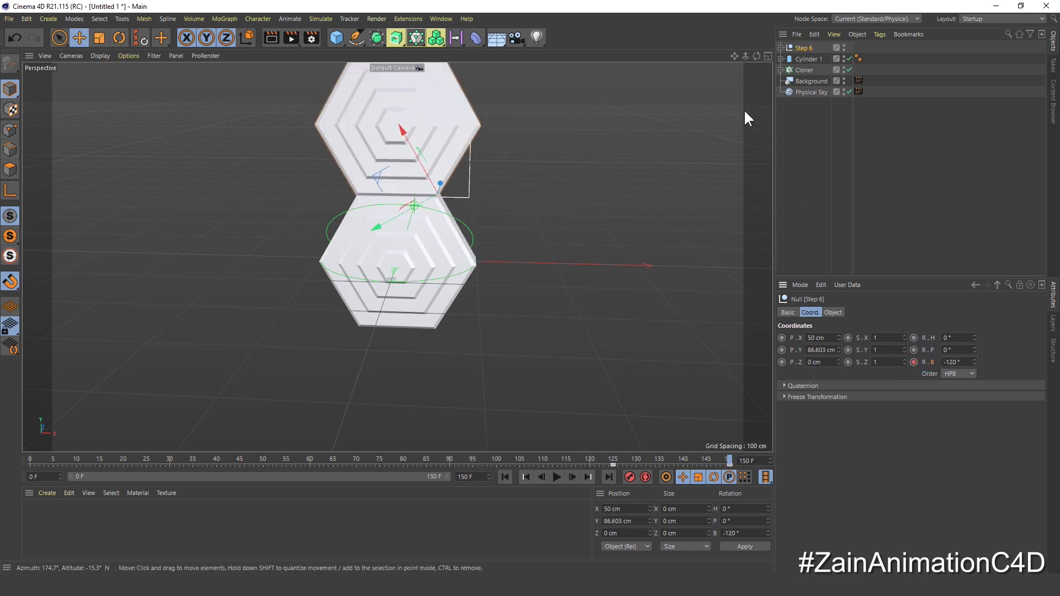
# Play back the rolling hexagon animation with both hexagons in view, and return to the first frame
pyautogui.click(804, 108)
pyautogui.scroll(-2, 516, 253)
pyautogui.keyDown('alt'); pyautogui.moveTo(471, 135); pyautogui.dragTo(469, 242, button='middle'); pyautogui.keyUp('alt')
pyautogui.click(556, 478)
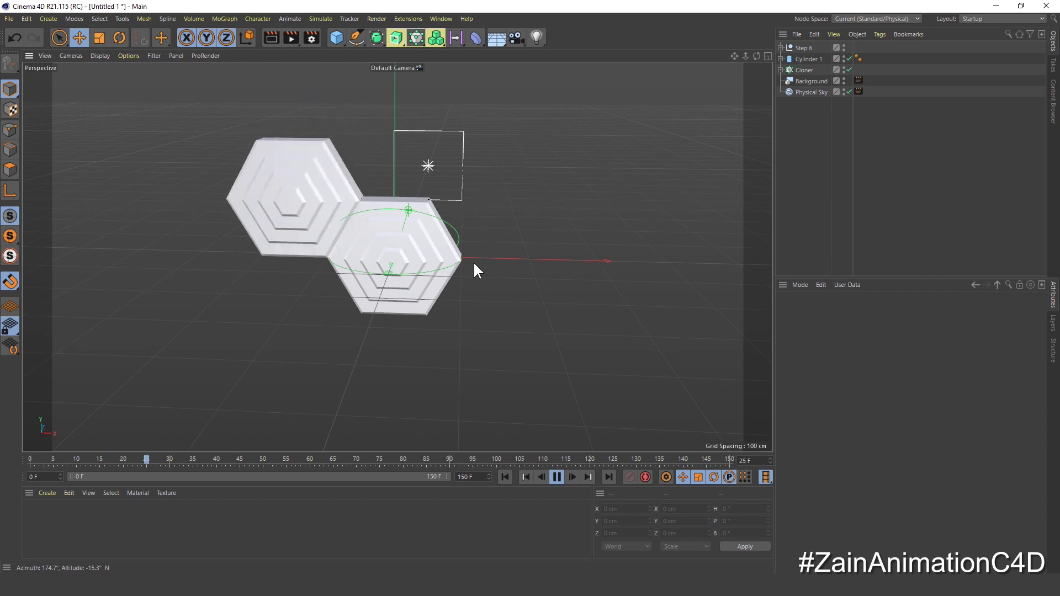
pyautogui.click(557, 477)
pyautogui.click(504, 477)
# Add a camera to the scene from a perspective view that frames both hexagons
pyautogui.keyDown('alt'); pyautogui.moveTo(366, 248); pyautogui.dragTo(383, 242, button='middle'); pyautogui.keyUp('alt')
pyautogui.scroll(-3, 393, 236)
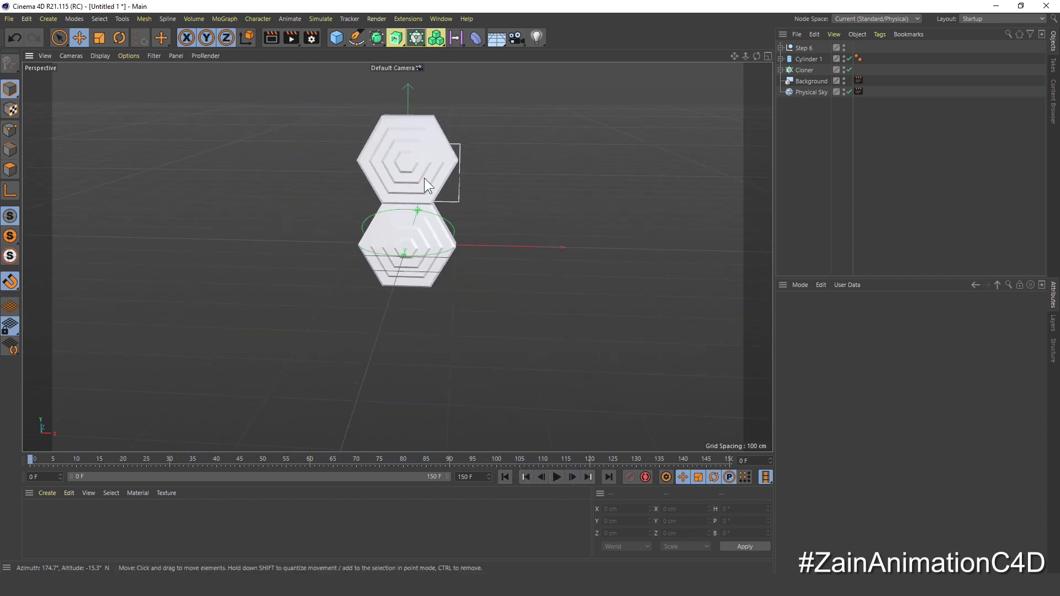
pyautogui.keyDown('alt'); pyautogui.moveTo(439, 165); pyautogui.dragTo(437, 193, button='middle'); pyautogui.keyUp('alt')
pyautogui.moveTo(515, 39); pyautogui.dragTo(553, 50)
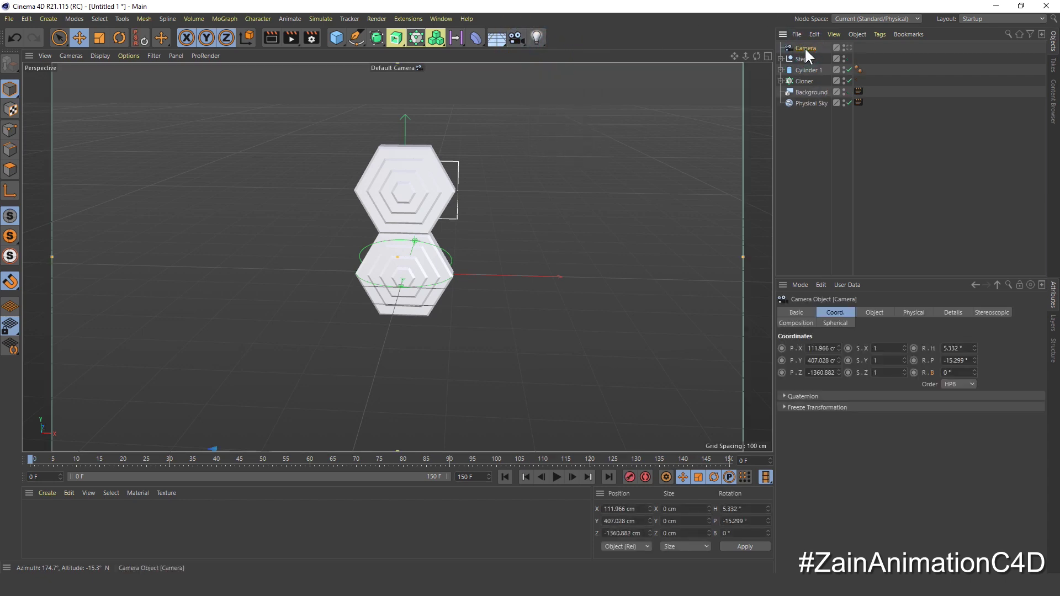
# Set the camera's position to X 0 cm, Y 0 cm and Z 1000 cm
pyautogui.click(819, 348)
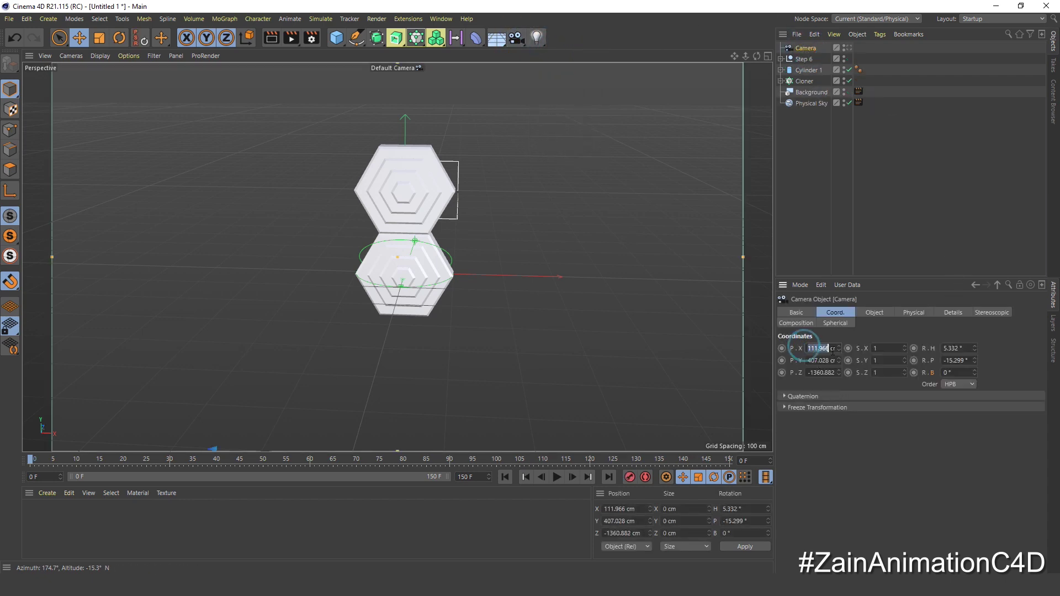
pyautogui.write('0')
pyautogui.press('Tab')
pyautogui.write('0')
pyautogui.press('Tab')
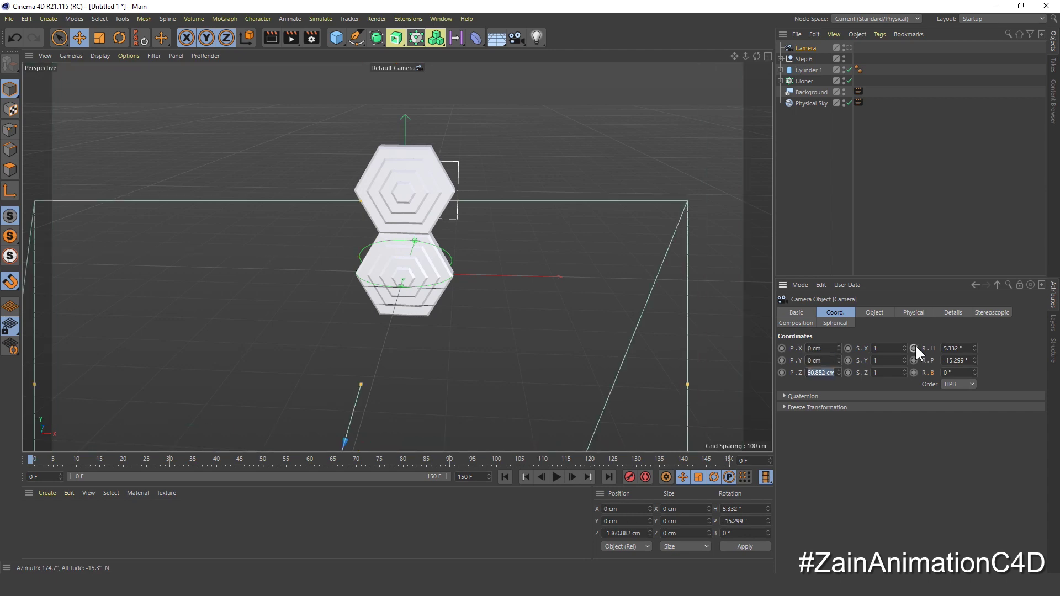
pyautogui.write('1000')
pyautogui.press('Return')
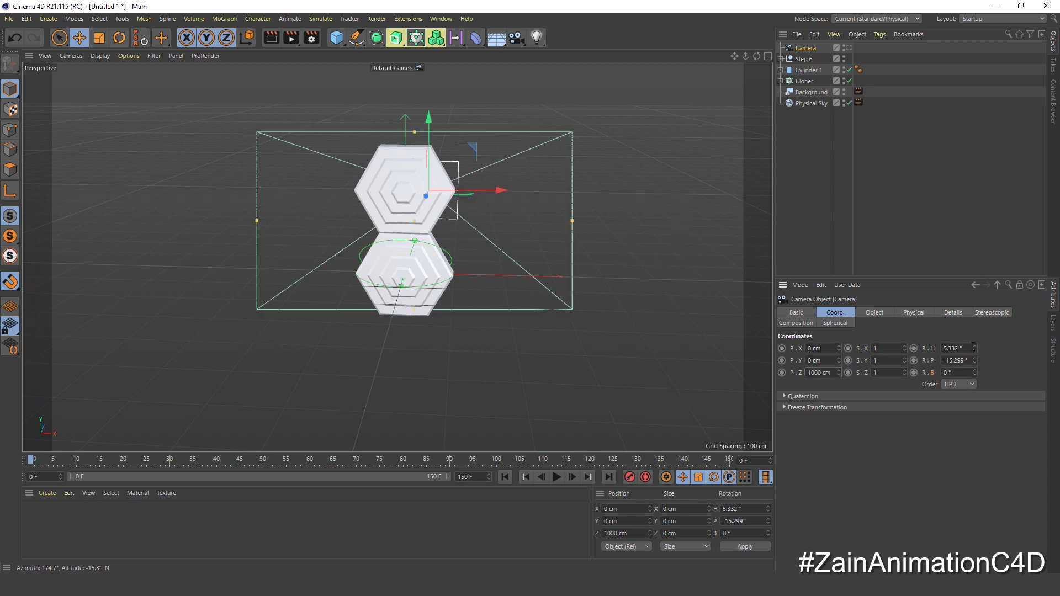
# Look through the camera and set its rotation to heading 180°, pitch 0° and bank 90°
pyautogui.moveTo(963, 348); pyautogui.dragTo(904, 349)
pyautogui.write('180')
pyautogui.press('Return')
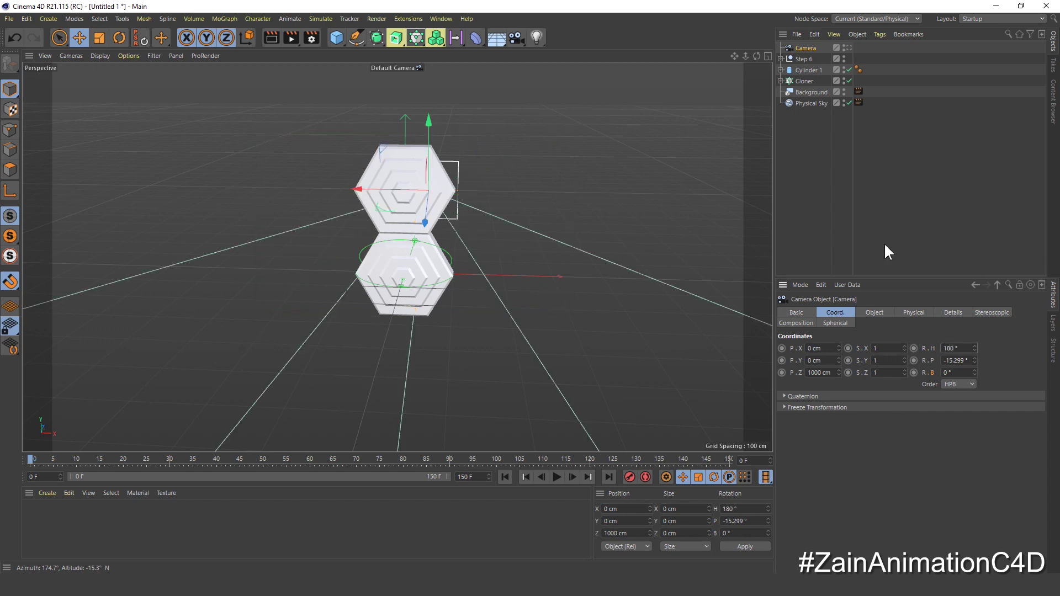
pyautogui.click(848, 47)
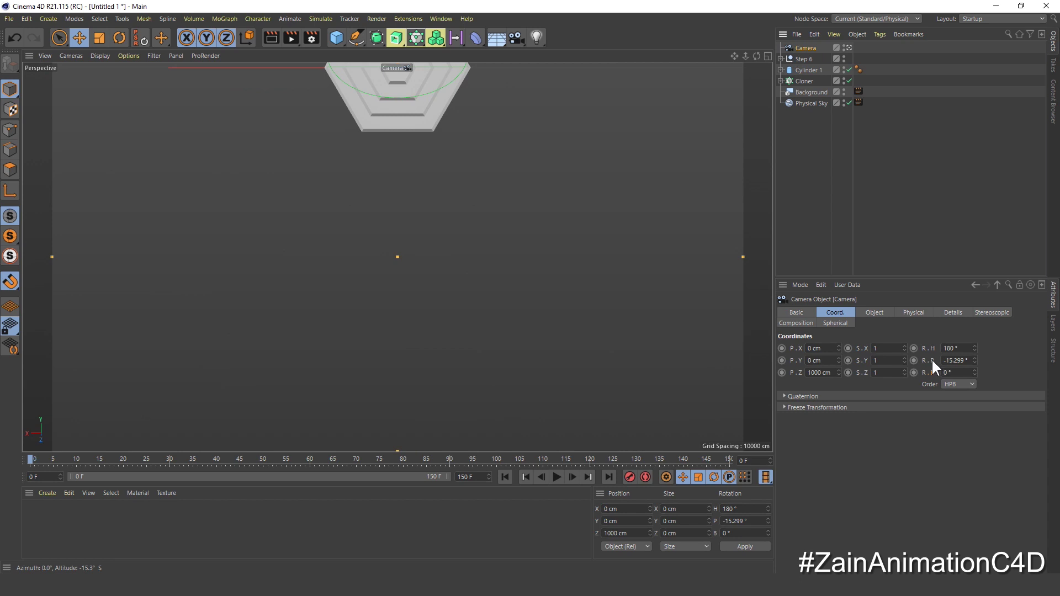
pyautogui.click(961, 360)
pyautogui.write('0')
pyautogui.press('Tab')
pyautogui.write('90')
pyautogui.press('Return')
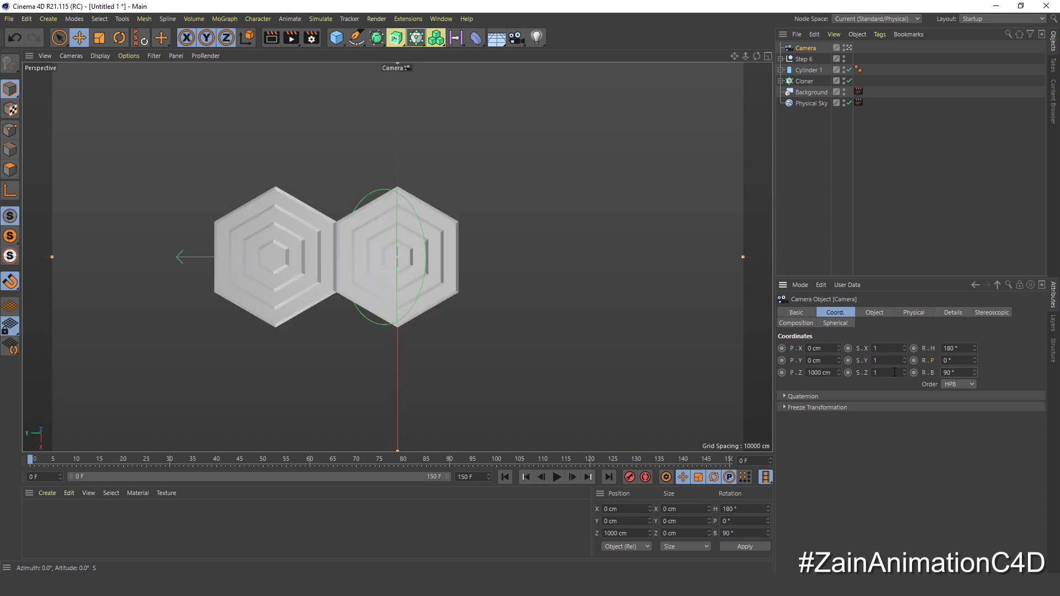
# Play the animation through the camera and rewind it to frame 0
pyautogui.click(557, 477)
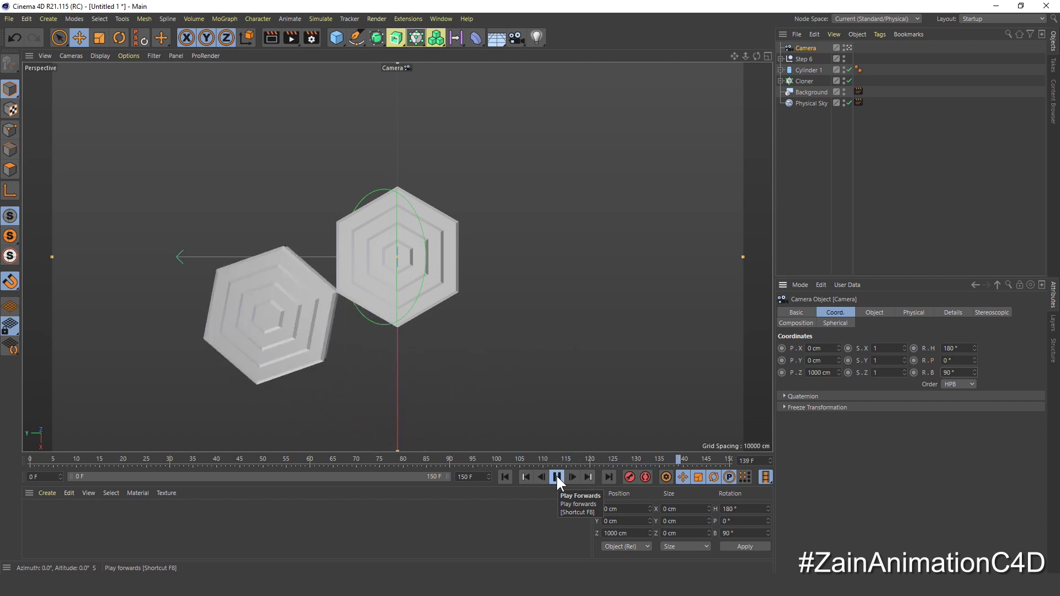
pyautogui.click(556, 477)
pyautogui.click(505, 477)
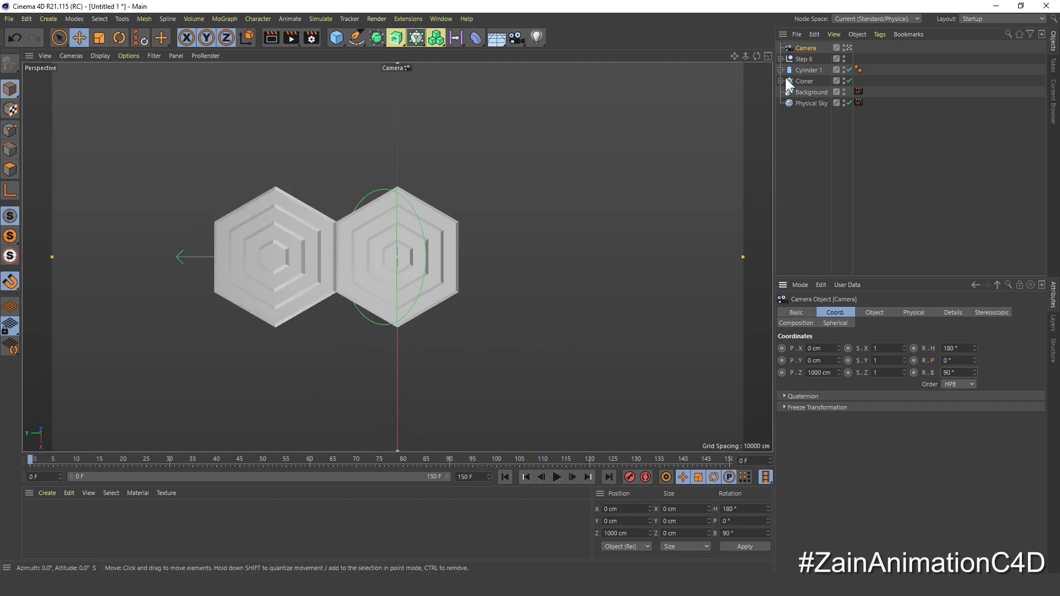
# Add a Target tag to the camera with Cylinder 1 as its target object
pyautogui.rightClick(803, 50)
pyautogui.moveTo(883, 58)
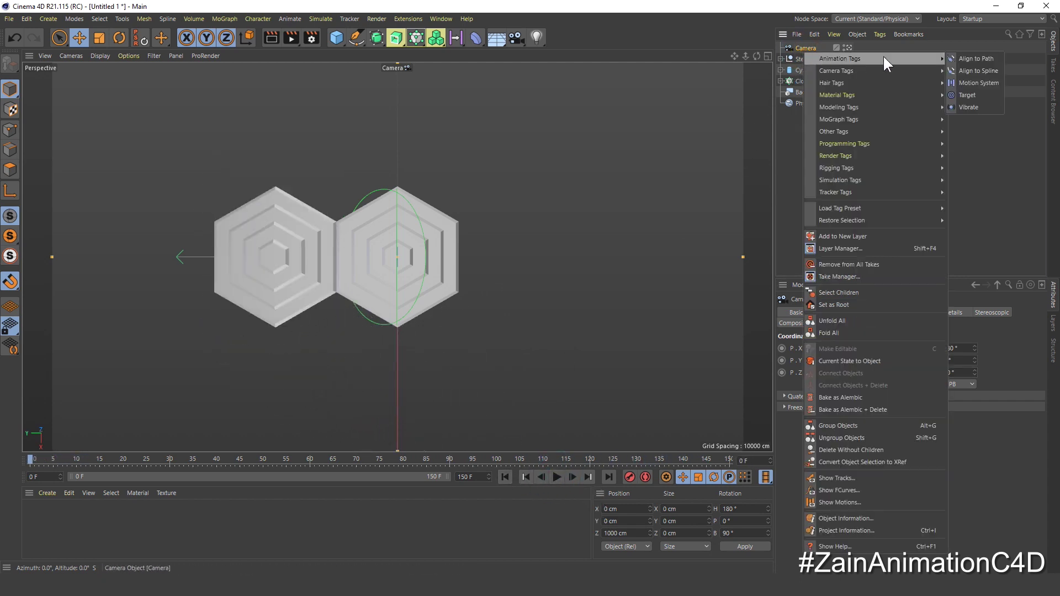
pyautogui.click(975, 94)
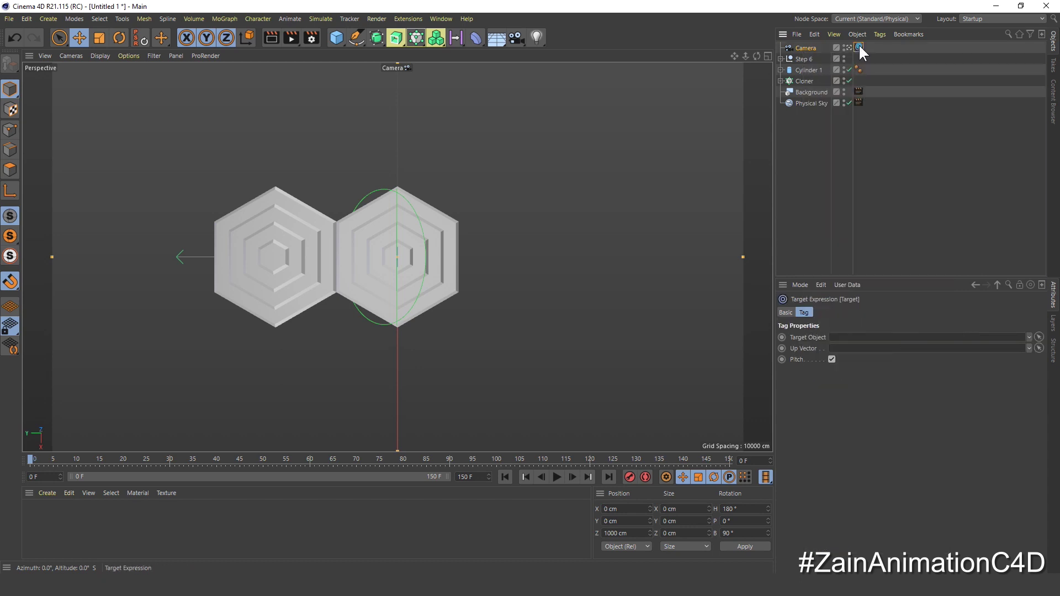
pyautogui.click(803, 338)
pyautogui.moveTo(807, 71); pyautogui.dragTo(864, 195)
# Add an Align to Spline tag to the camera
pyautogui.rightClick(804, 48)
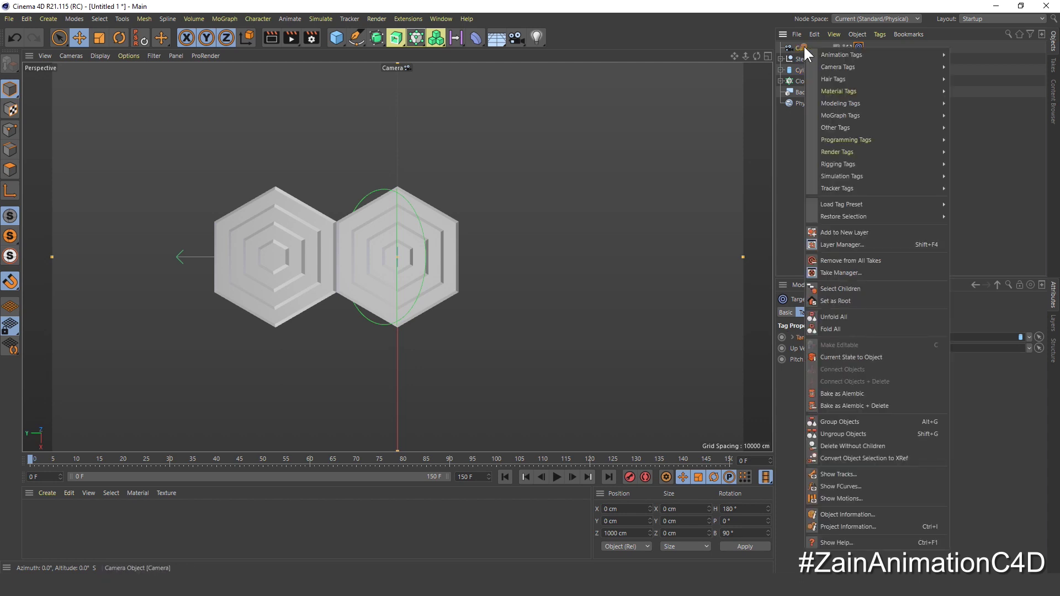
pyautogui.moveTo(824, 55)
pyautogui.click(979, 65)
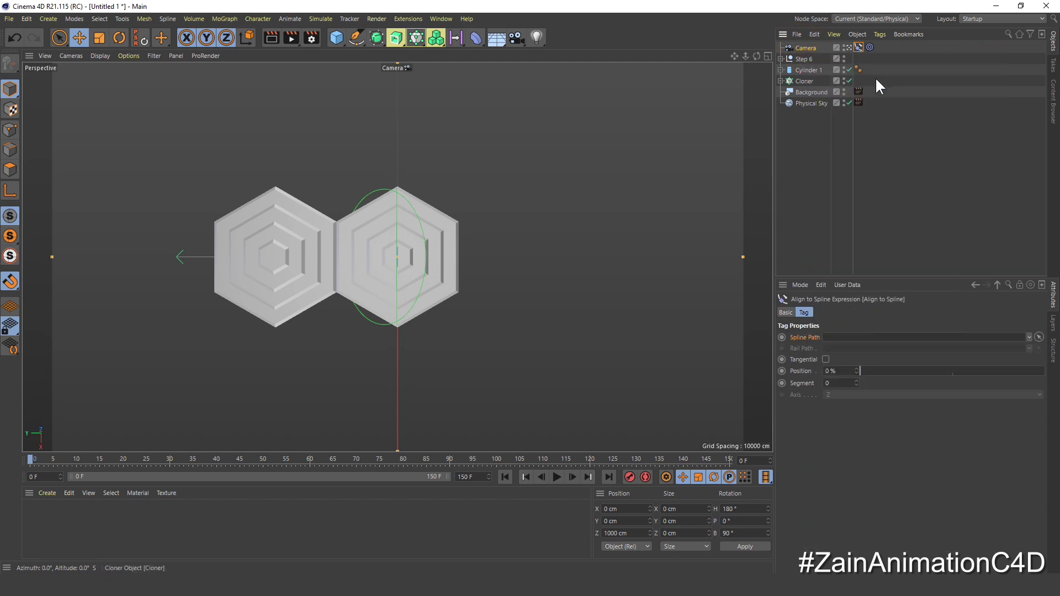
# Create a circle spline with a radius of 1000 cm on the ZY plane
pyautogui.click(357, 37)
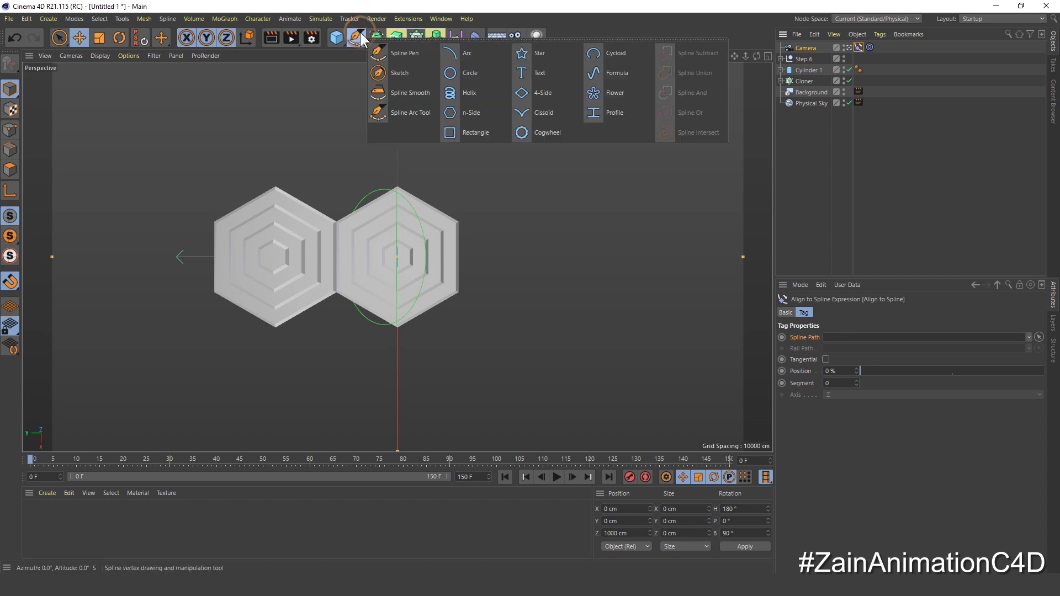
pyautogui.click(466, 73)
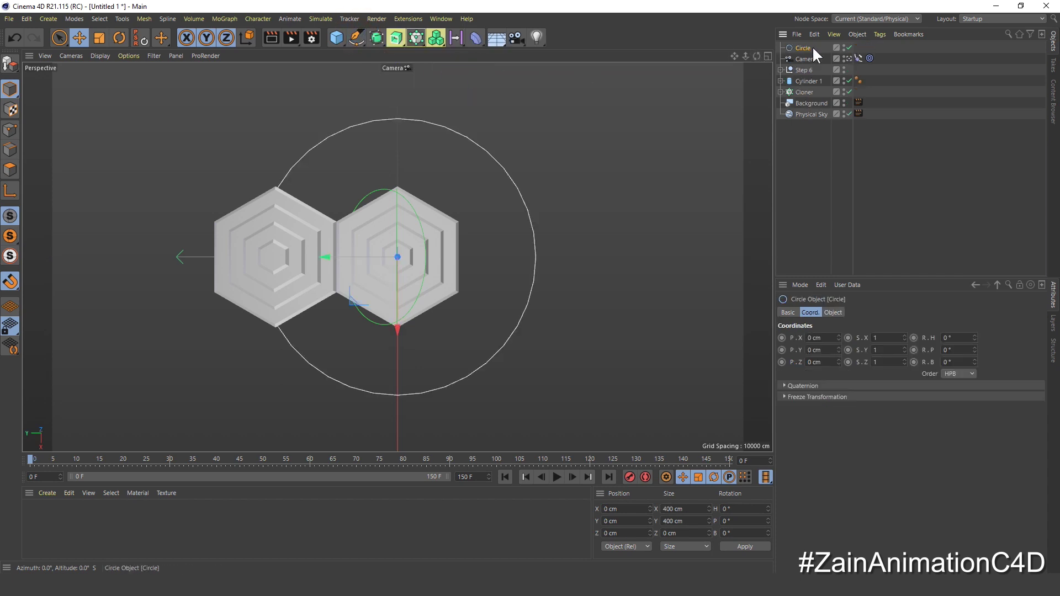
pyautogui.click(833, 313)
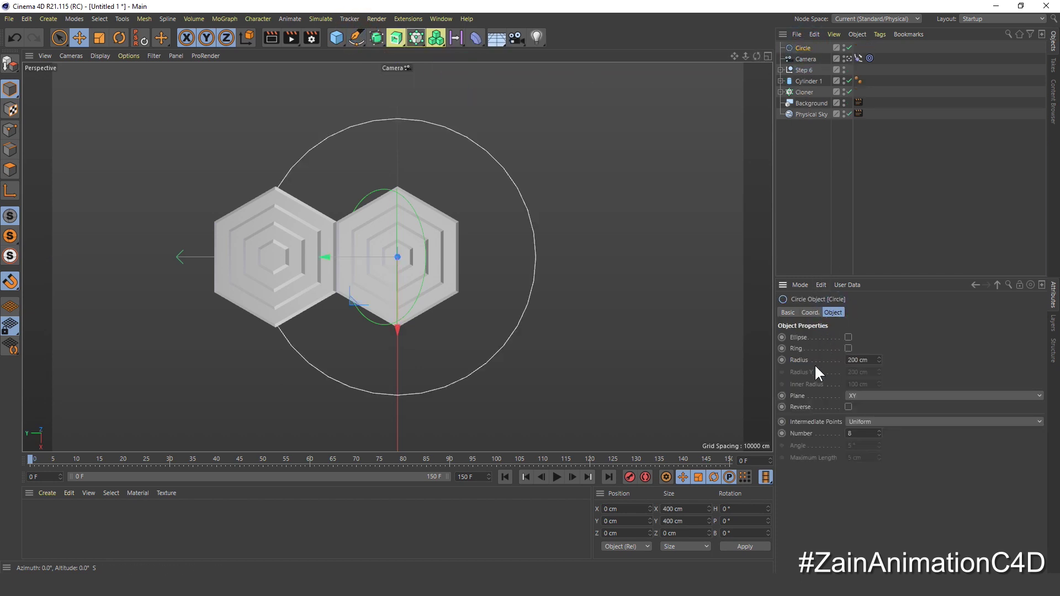
pyautogui.doubleClick(873, 360)
pyautogui.write('1000')
pyautogui.press('Return')
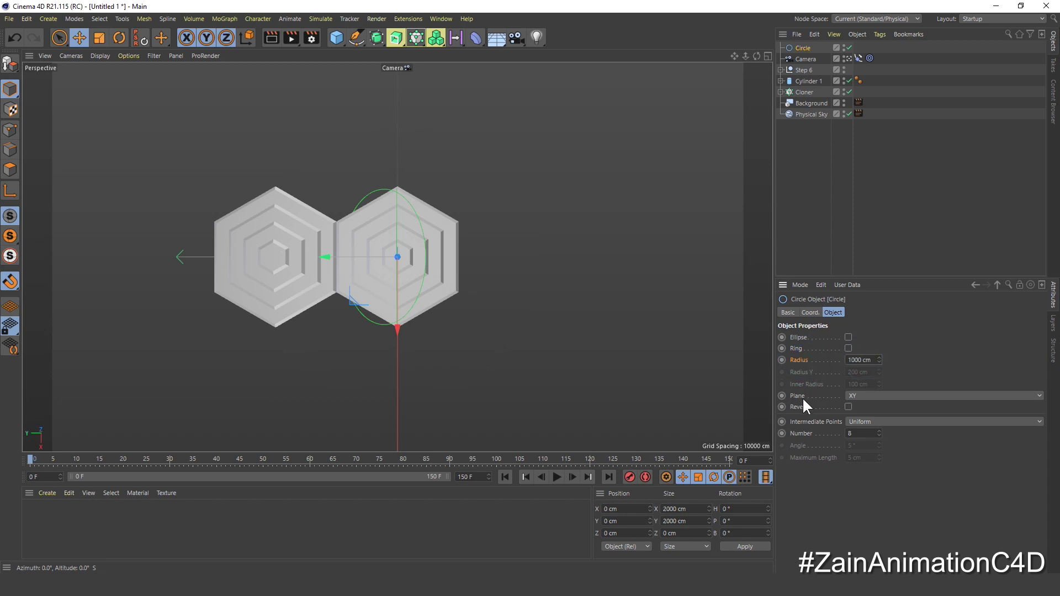
pyautogui.click(856, 395)
pyautogui.click(856, 419)
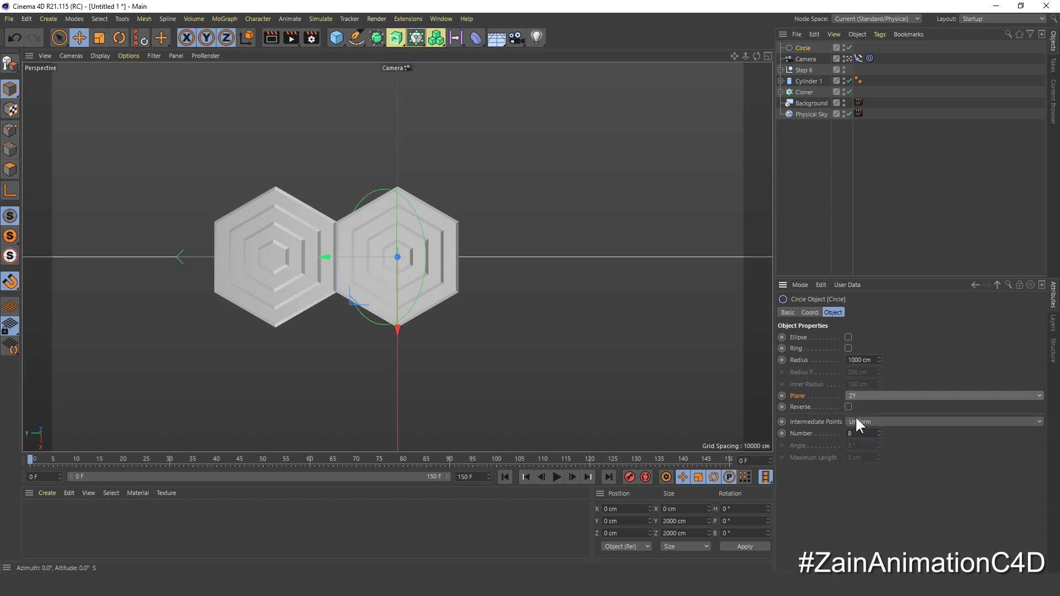
# Assign the circle as the spline path of the camera's Align to Spline tag
pyautogui.click(857, 58)
pyautogui.moveTo(802, 46); pyautogui.dragTo(858, 258)
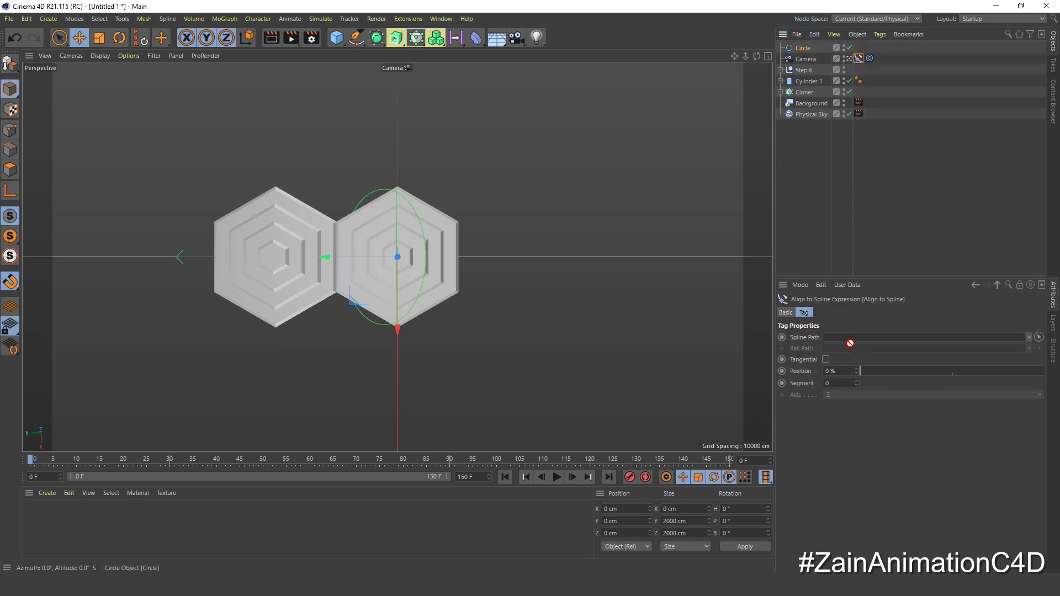
# Keyframe the circle's heading rotation (R.H) at 0° on frame 0 and -360° on frame 150
pyautogui.click(805, 47)
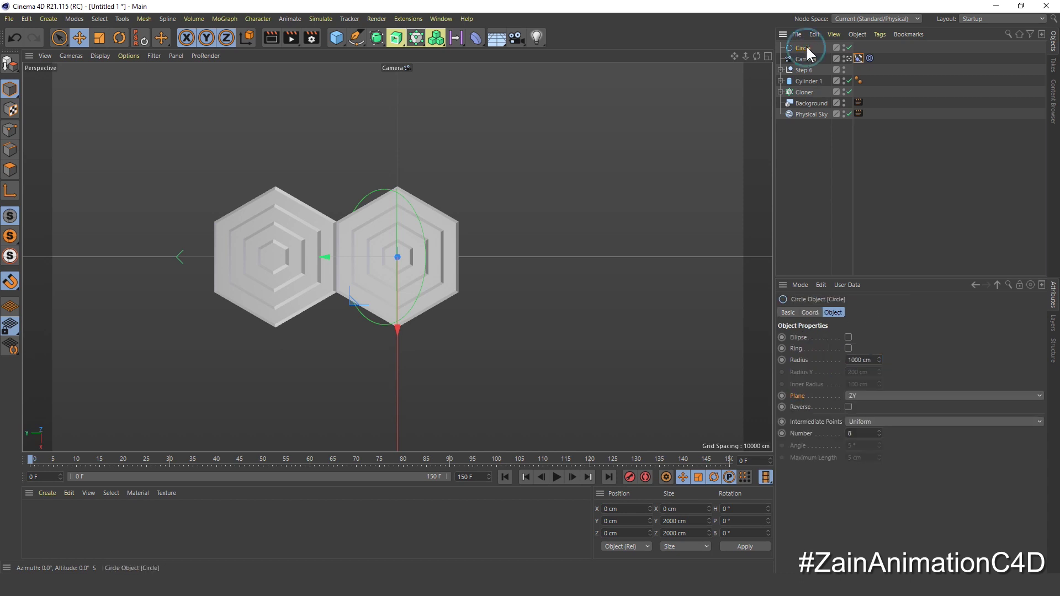
pyautogui.click(812, 312)
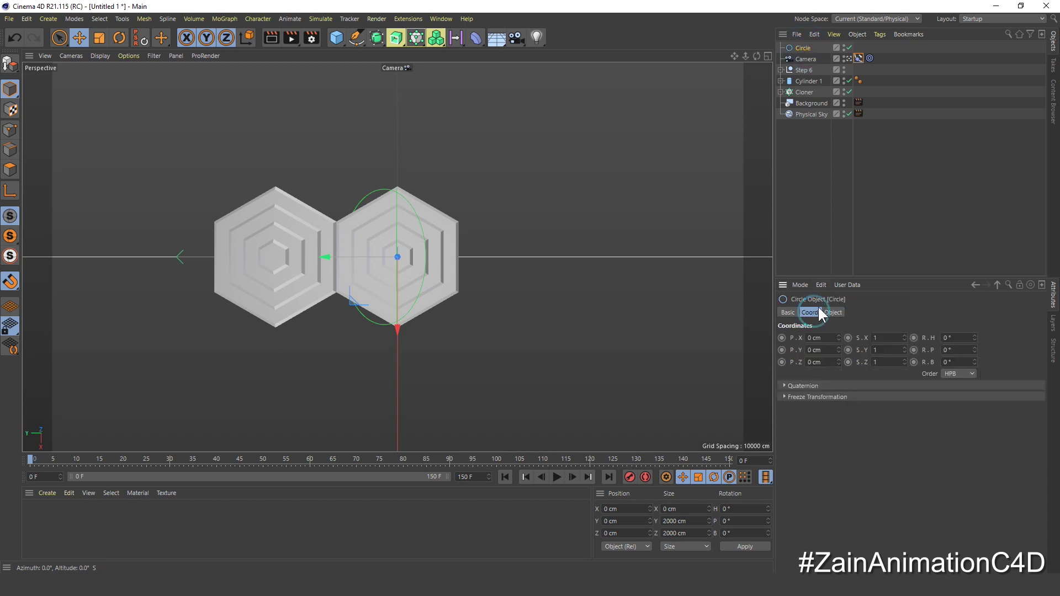
pyautogui.click(932, 338)
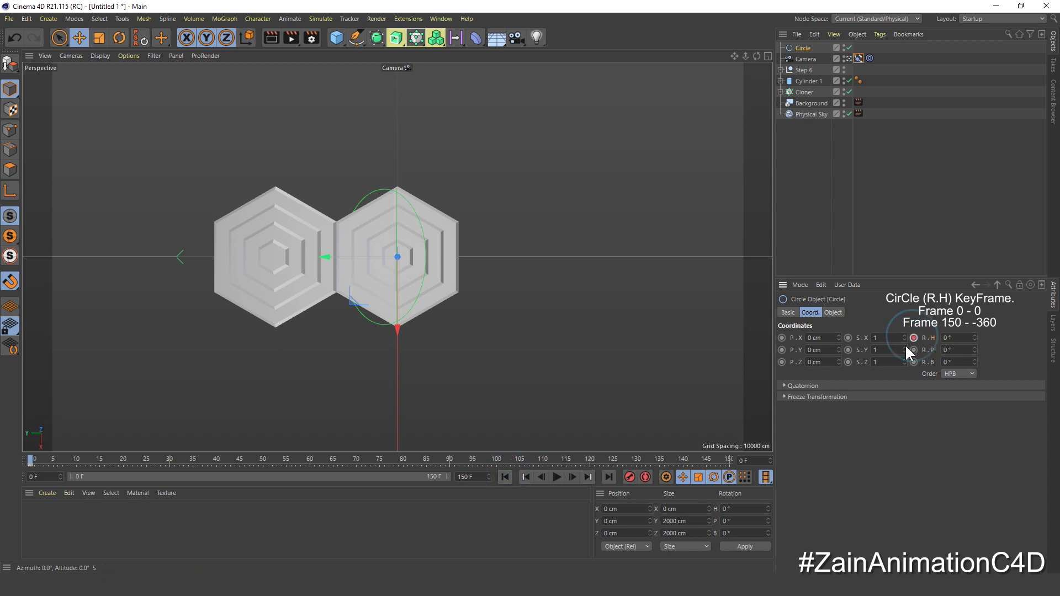
pyautogui.click(610, 476)
pyautogui.write('-360')
pyautogui.click(914, 337)
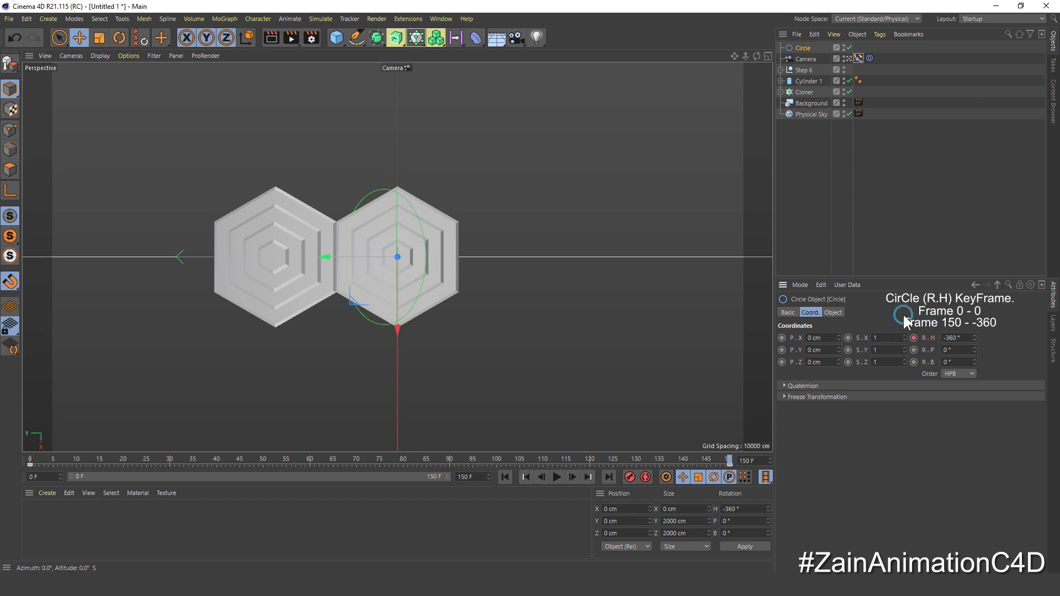
# Play the animation from the start to check the camera's orbit, then rewind it to frame 0
pyautogui.click(505, 476)
pyautogui.click(558, 476)
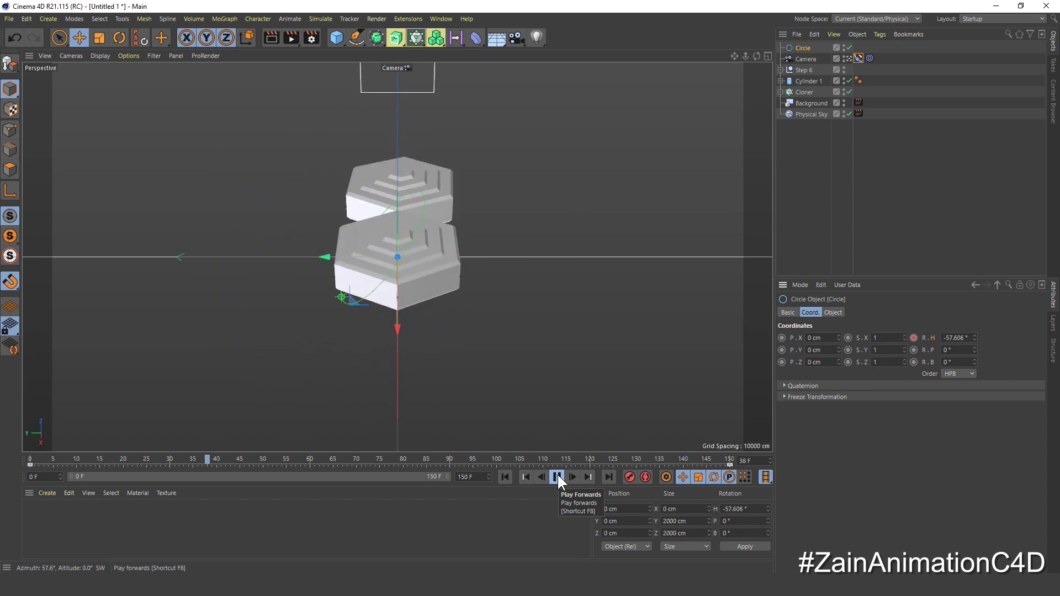
pyautogui.click(558, 477)
pyautogui.click(505, 477)
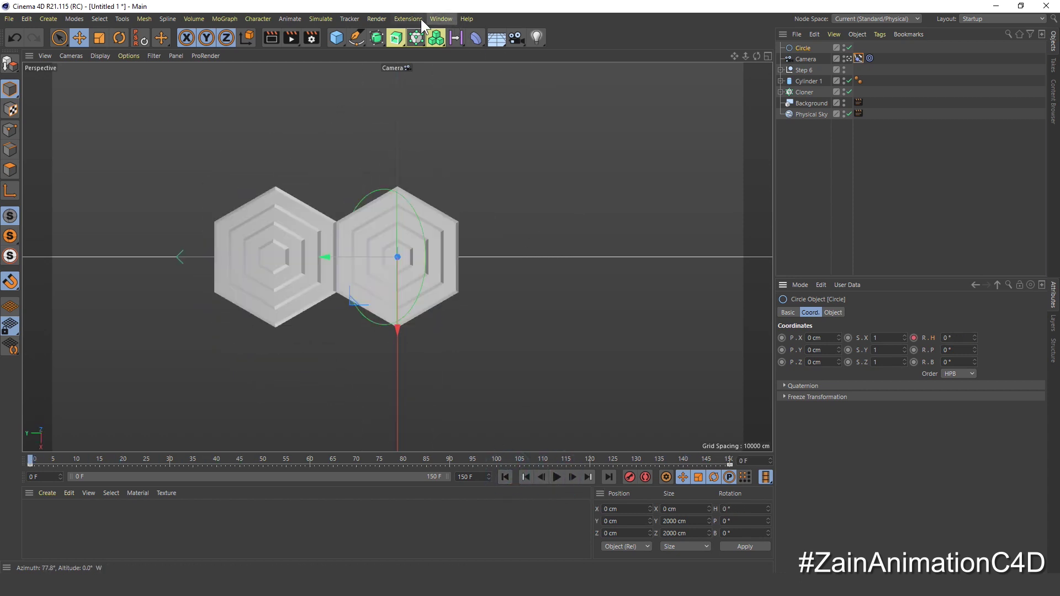
# Create a new material and name it BG
pyautogui.doubleClick(73, 524)
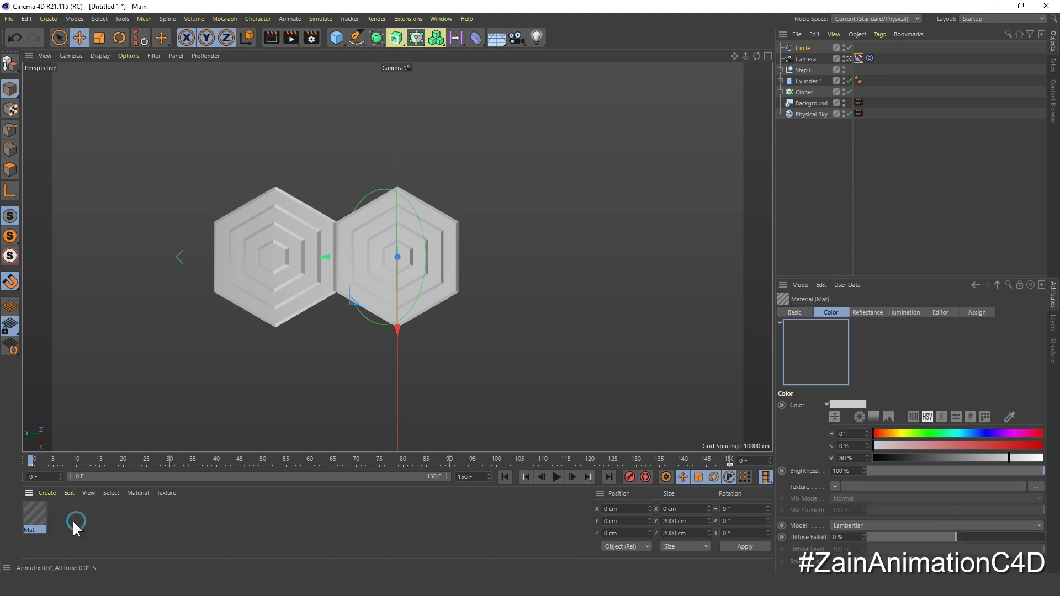
pyautogui.doubleClick(34, 511)
pyautogui.write('BG')
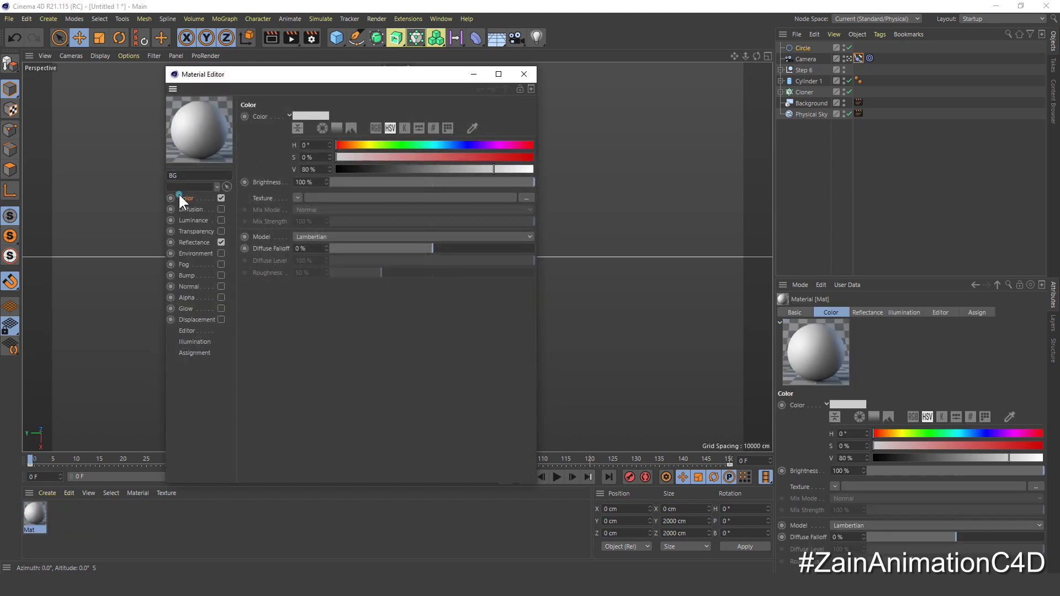
pyautogui.press('Return')
# Set the BG material's color to H 75°, S 75%, V 100% with 110% brightness, and apply it to the Background object
pyautogui.doubleClick(304, 145)
pyautogui.write('75')
pyautogui.press('Tab')
pyautogui.write('75')
pyautogui.press('Tab')
pyautogui.write('100')
pyautogui.press('Tab')
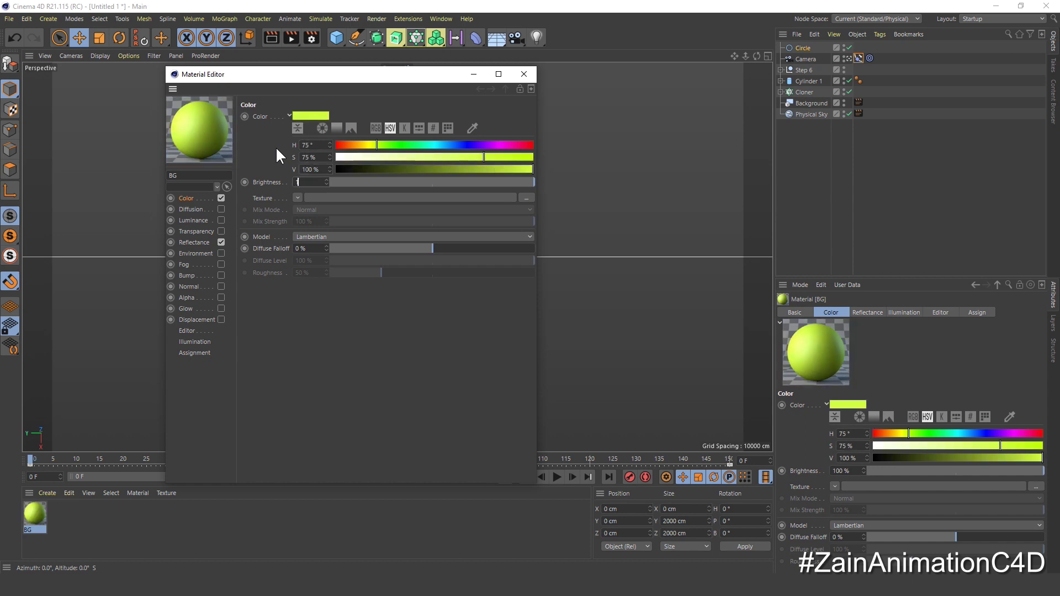
pyautogui.write('110')
pyautogui.press('Return')
pyautogui.click(519, 76)
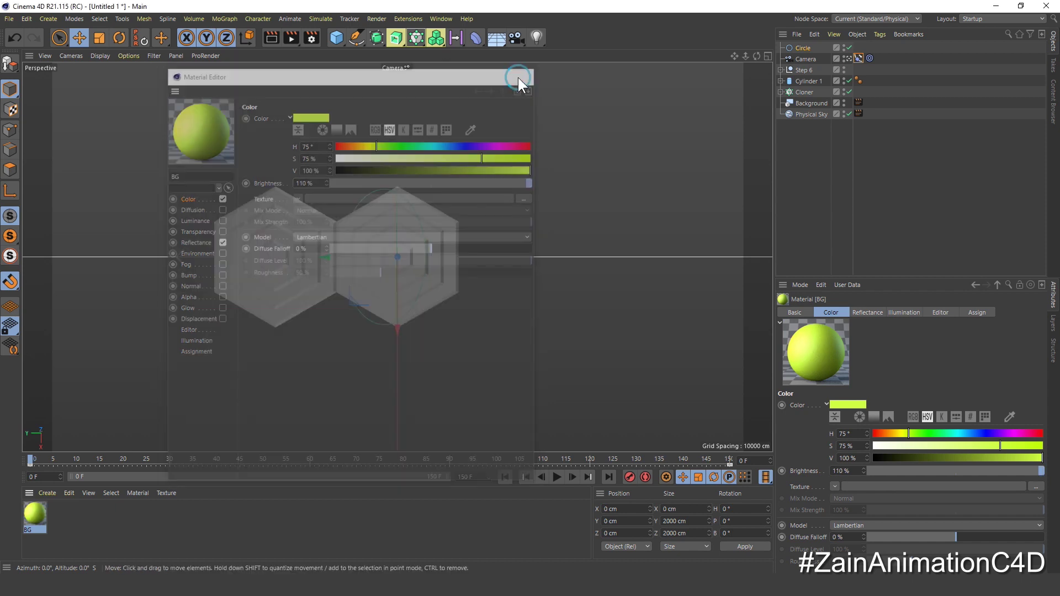
pyautogui.moveTo(37, 517); pyautogui.dragTo(806, 104)
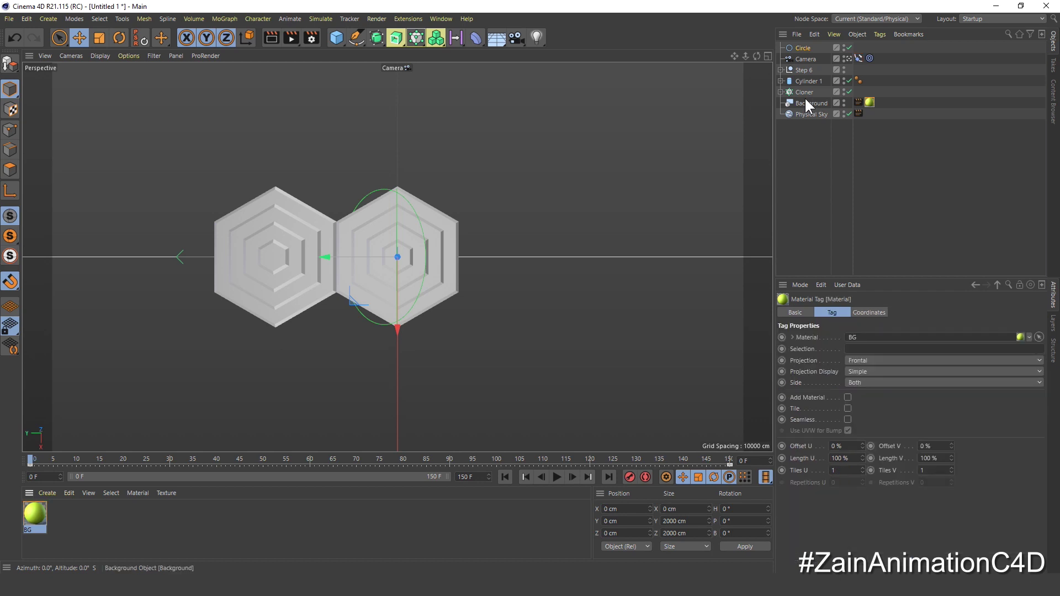
# Create a material named 1 with its color set to H 15°, S 25%, V 100%
pyautogui.doubleClick(72, 525)
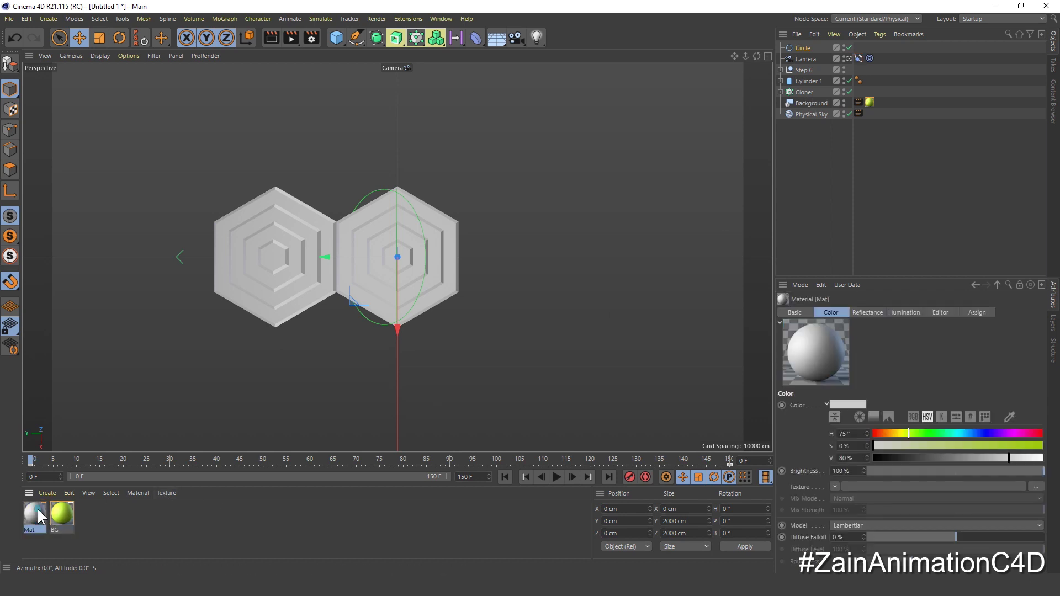
pyautogui.doubleClick(35, 514)
pyautogui.write('1')
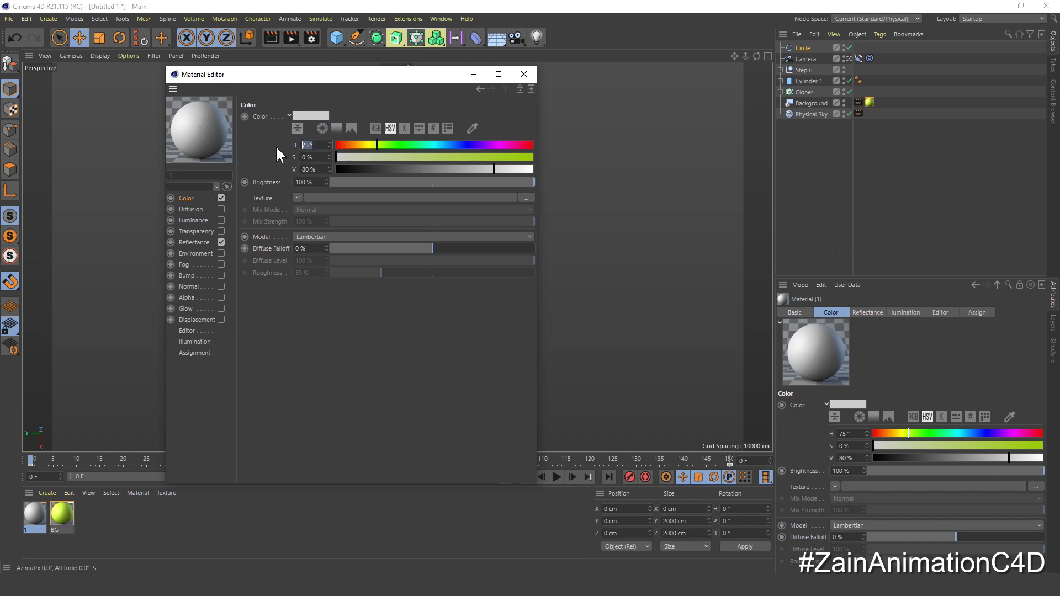
pyautogui.write('15')
pyautogui.press('Tab')
pyautogui.write('25')
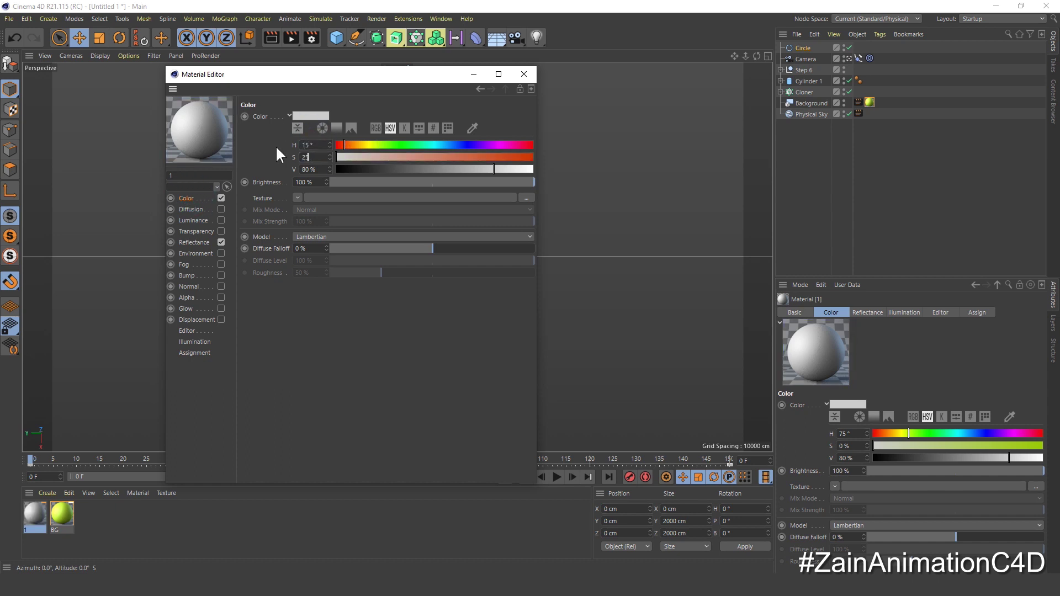
pyautogui.press('Tab')
pyautogui.write('100')
pyautogui.press('Return')
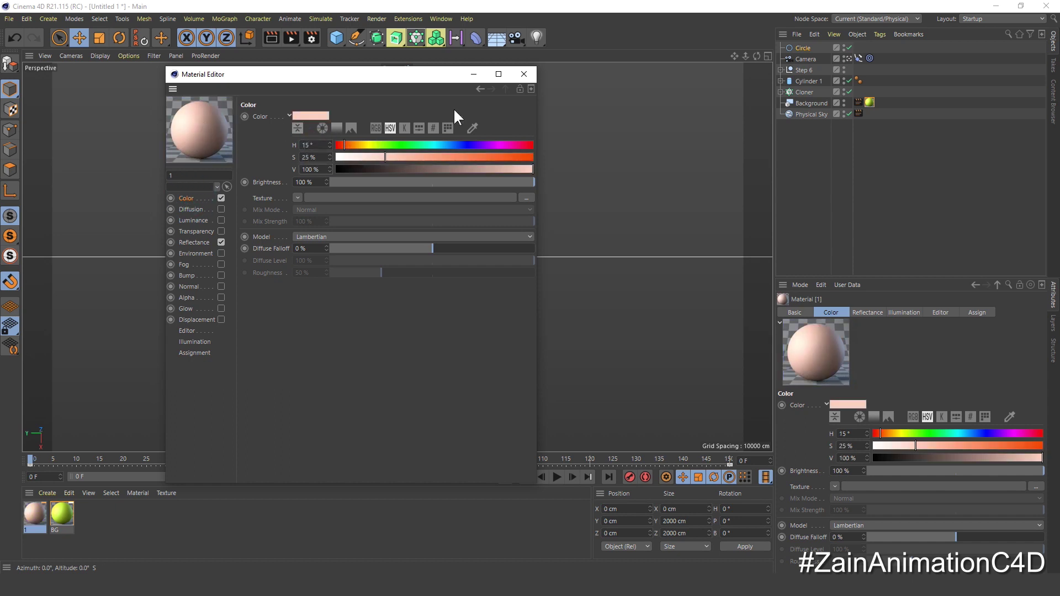
pyautogui.click(523, 74)
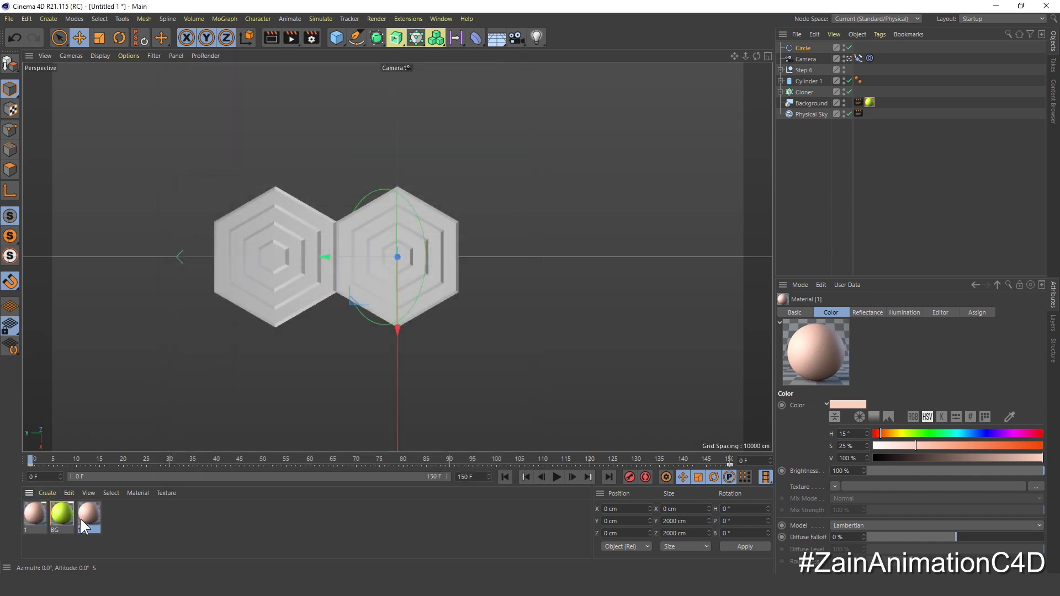
# Name the duplicate of material 1 as 2 and set its color saturation to 50%
pyautogui.doubleClick(92, 513)
pyautogui.write('2')
pyautogui.press('Return')
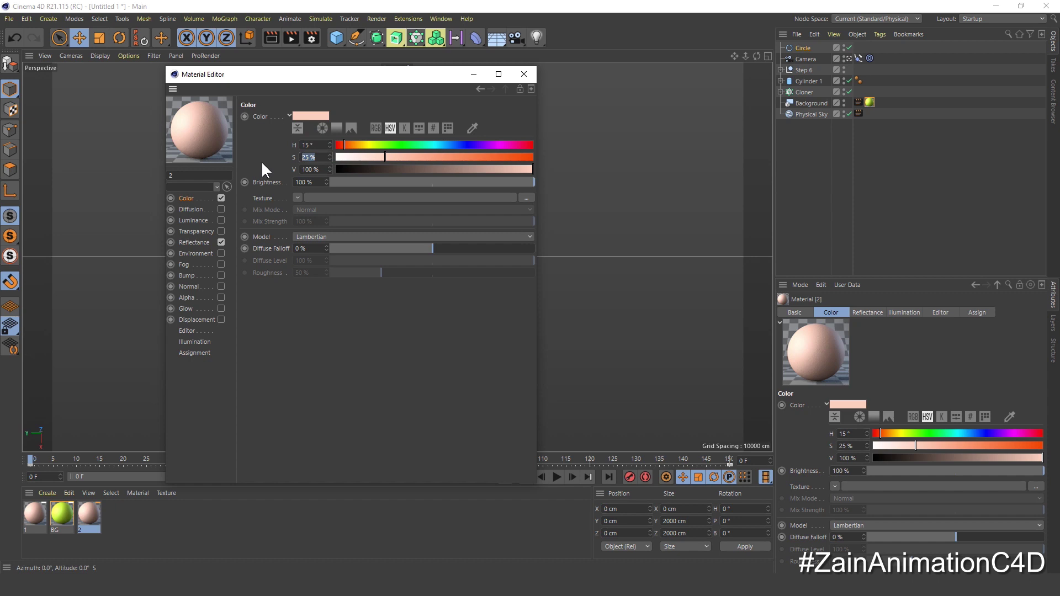
pyautogui.write('50')
pyautogui.press('Return')
pyautogui.click(522, 74)
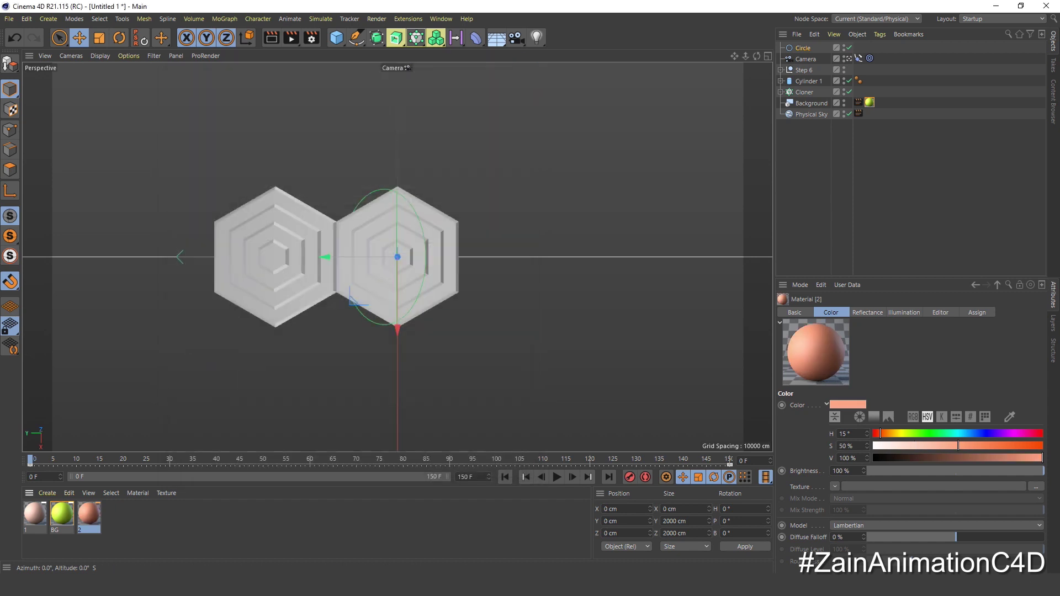
# Duplicate material 2 and set the copy's color saturation to 75%
pyautogui.keyDown('ctrl'); pyautogui.moveTo(89, 516); pyautogui.dragTo(110, 520); pyautogui.keyUp('ctrl')
pyautogui.doubleClick(109, 518)
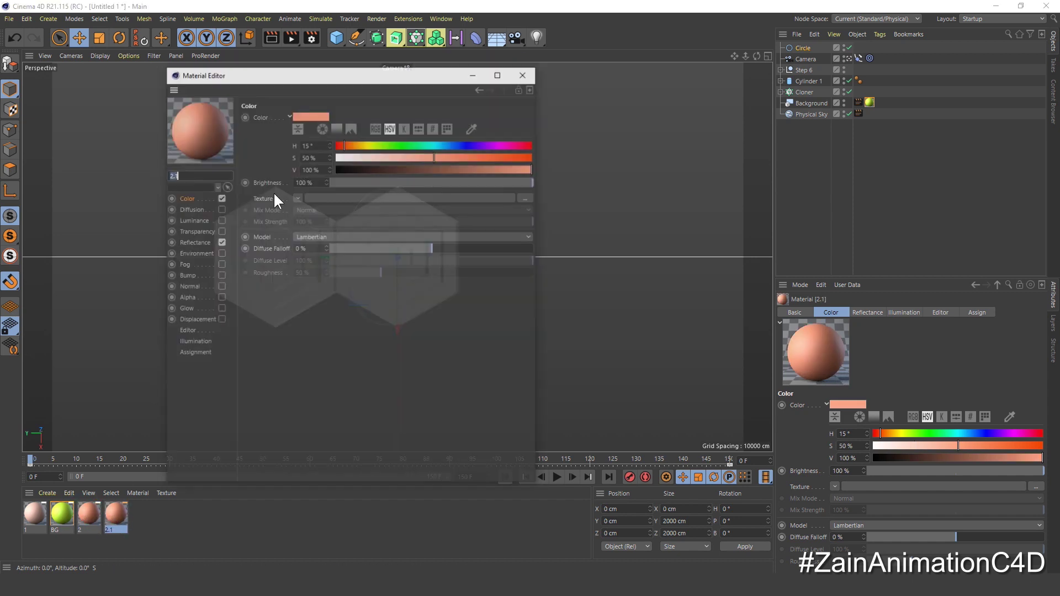
pyautogui.doubleClick(314, 156)
pyautogui.write('75')
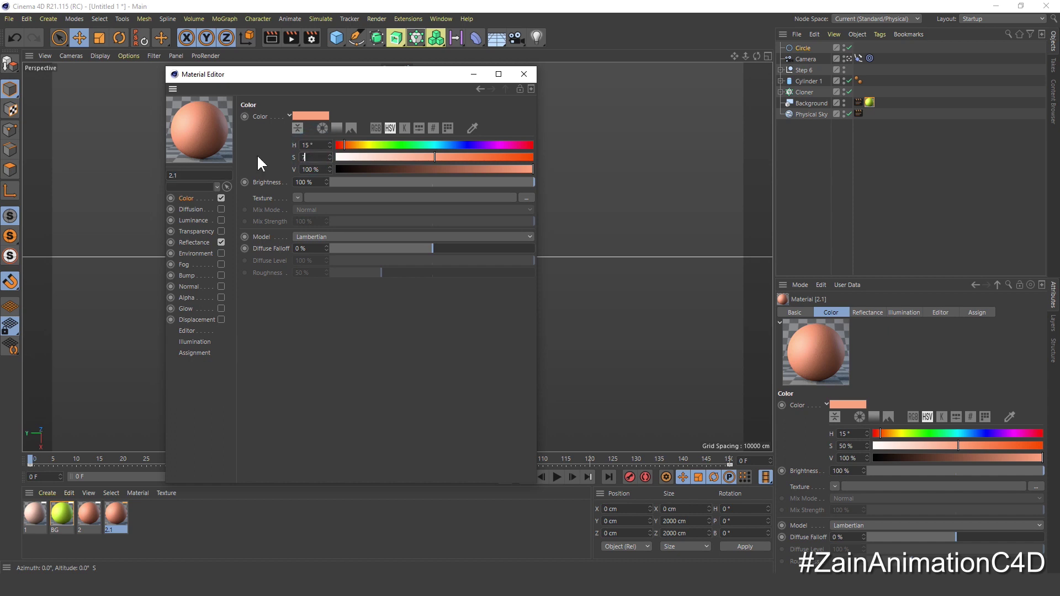
pyautogui.press('Return')
pyautogui.click(524, 74)
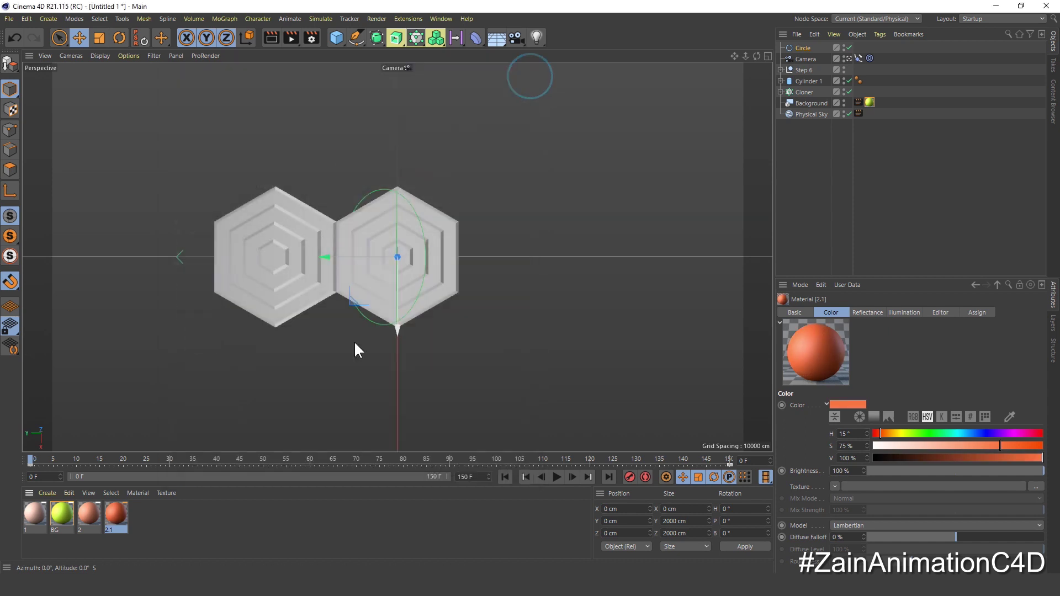
# Duplicate the 75% saturation material and set the copy's color saturation to 100%
pyautogui.keyDown('ctrl'); pyautogui.moveTo(141, 519); pyautogui.dragTo(140, 516); pyautogui.keyUp('ctrl')
pyautogui.doubleClick(141, 516)
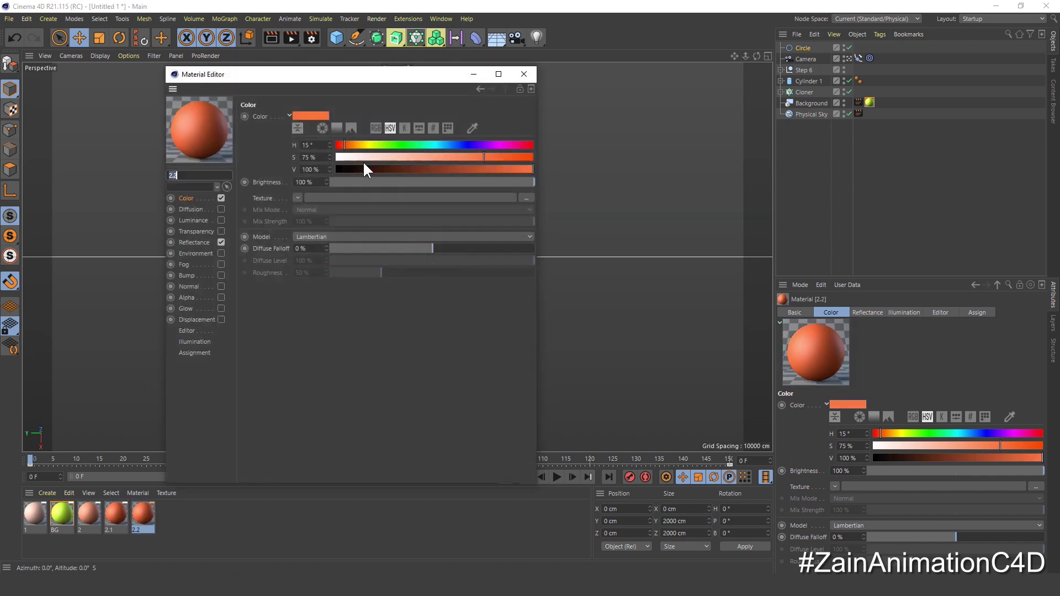
pyautogui.doubleClick(314, 157)
pyautogui.write('100')
pyautogui.press('Return')
pyautogui.click(524, 74)
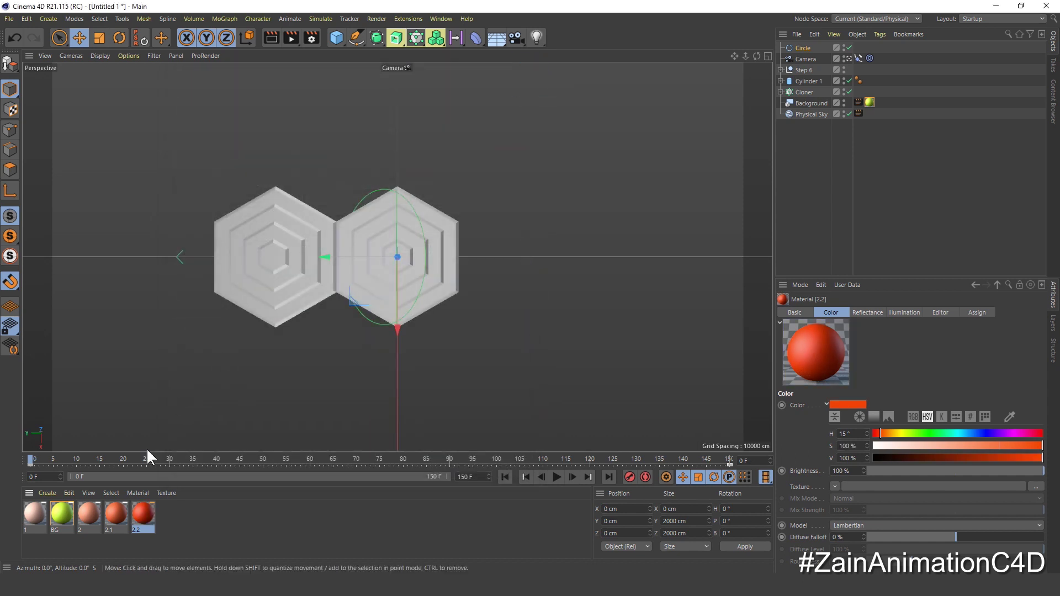
# Place material 1 after BG, and rename the 100% saturation material as 4 and the 75% one as 3
pyautogui.moveTo(26, 516); pyautogui.dragTo(64, 517)
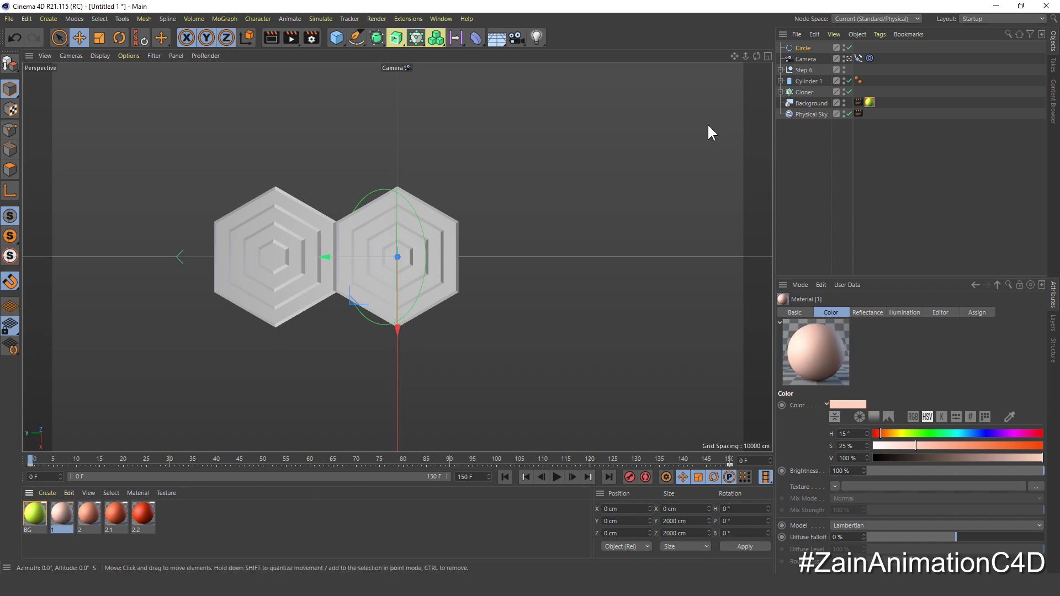
pyautogui.click(781, 80)
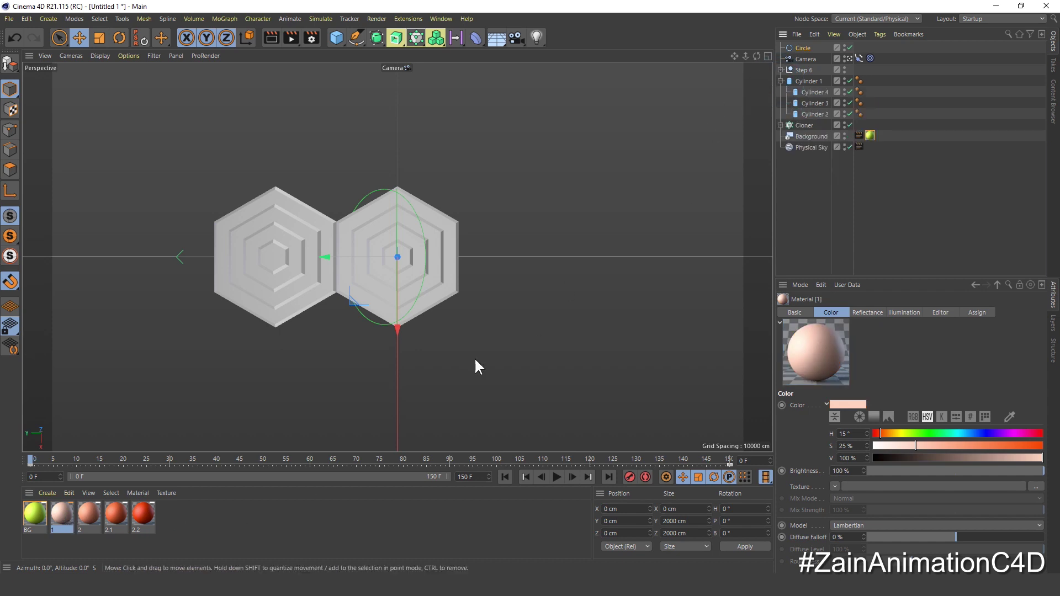
pyautogui.doubleClick(141, 530)
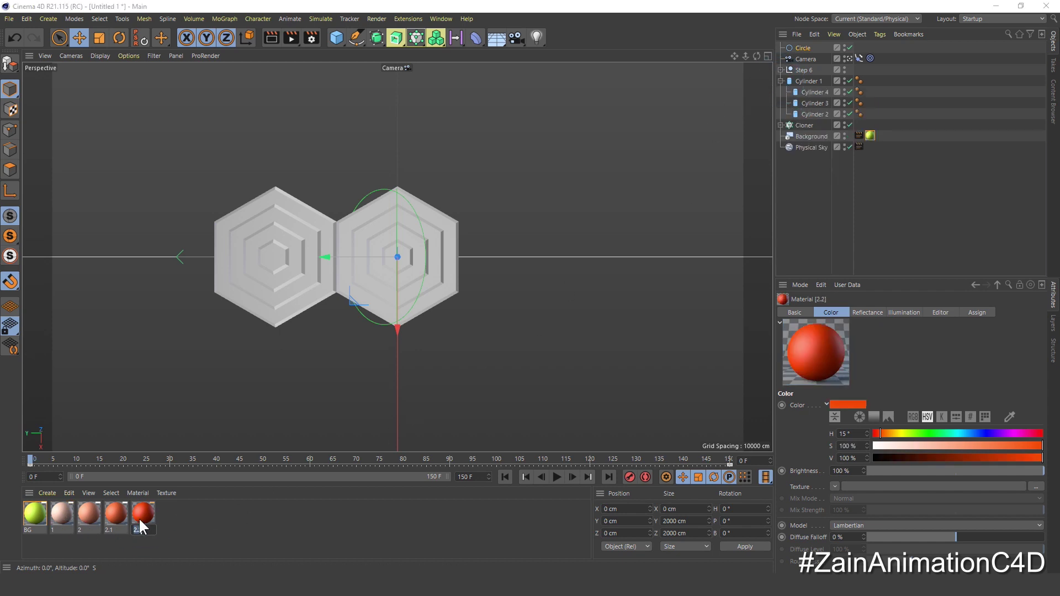
pyautogui.write('4')
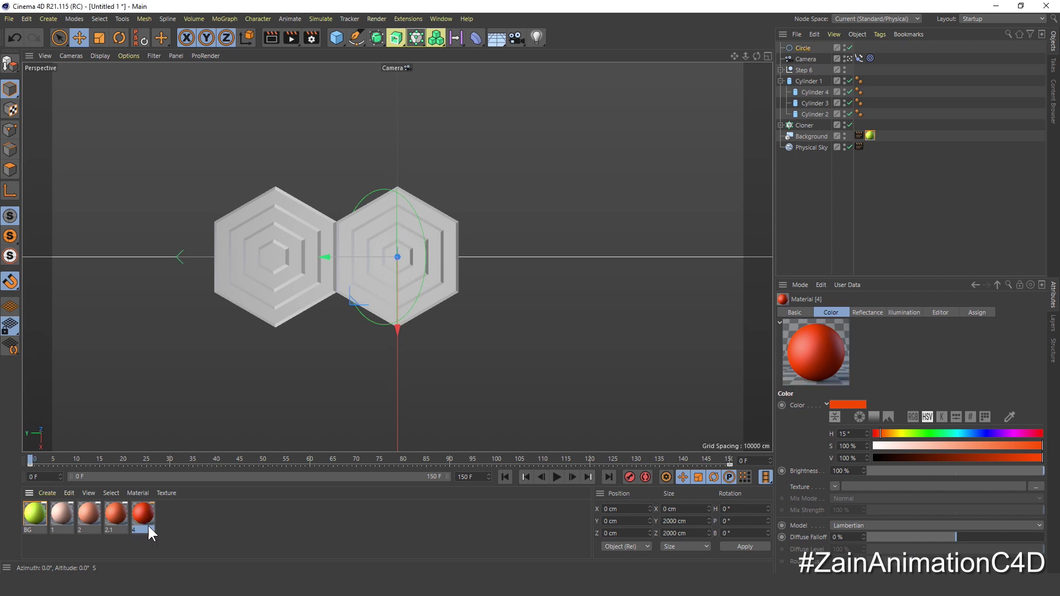
pyautogui.doubleClick(109, 530)
pyautogui.write('3')
pyautogui.press('Return')
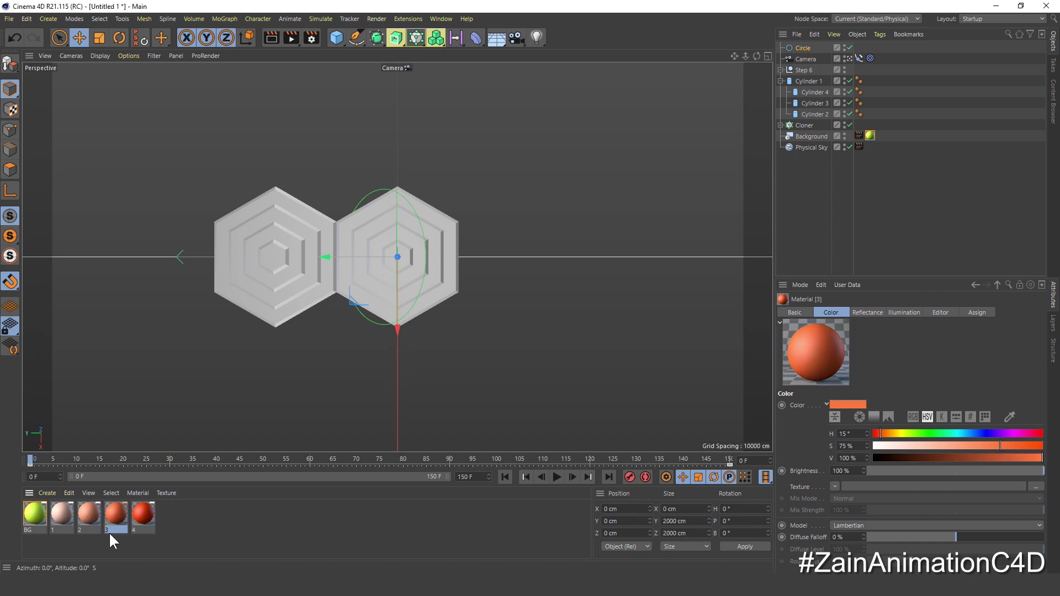
# Apply material 1 to Cylinder 2, material 2 to Cylinder 3, material 3 to Cylinder 4 and material 4 to Cylinder 1
pyautogui.moveTo(68, 513); pyautogui.dragTo(656, 255)
pyautogui.moveTo(814, 125); pyautogui.dragTo(823, 113)
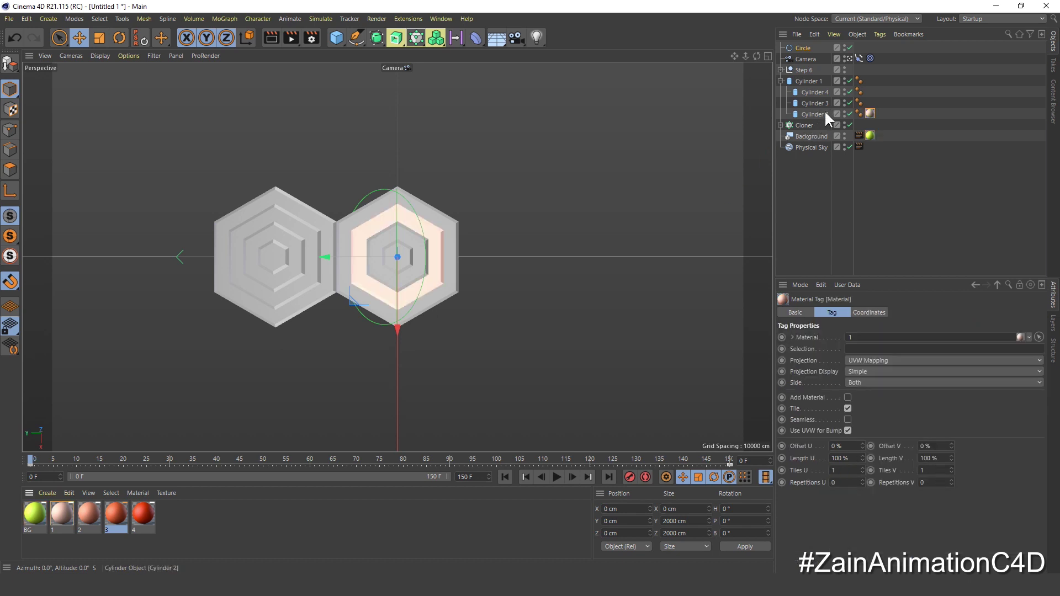
pyautogui.moveTo(58, 522); pyautogui.dragTo(814, 102)
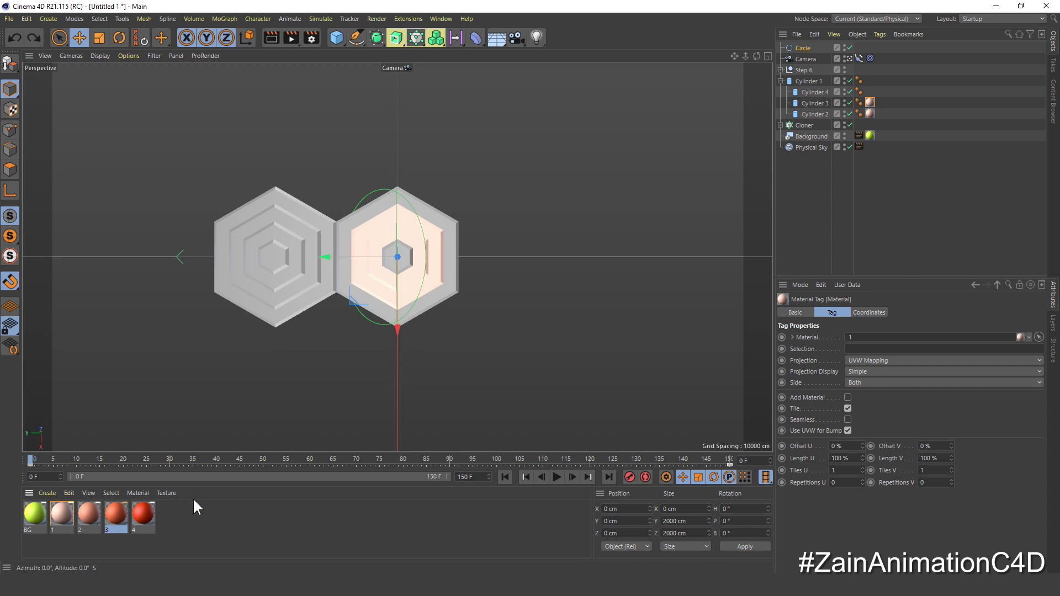
pyautogui.hotkey('ctrl', 'z')
pyautogui.moveTo(90, 518); pyautogui.dragTo(805, 101)
pyautogui.moveTo(117, 522); pyautogui.dragTo(829, 92)
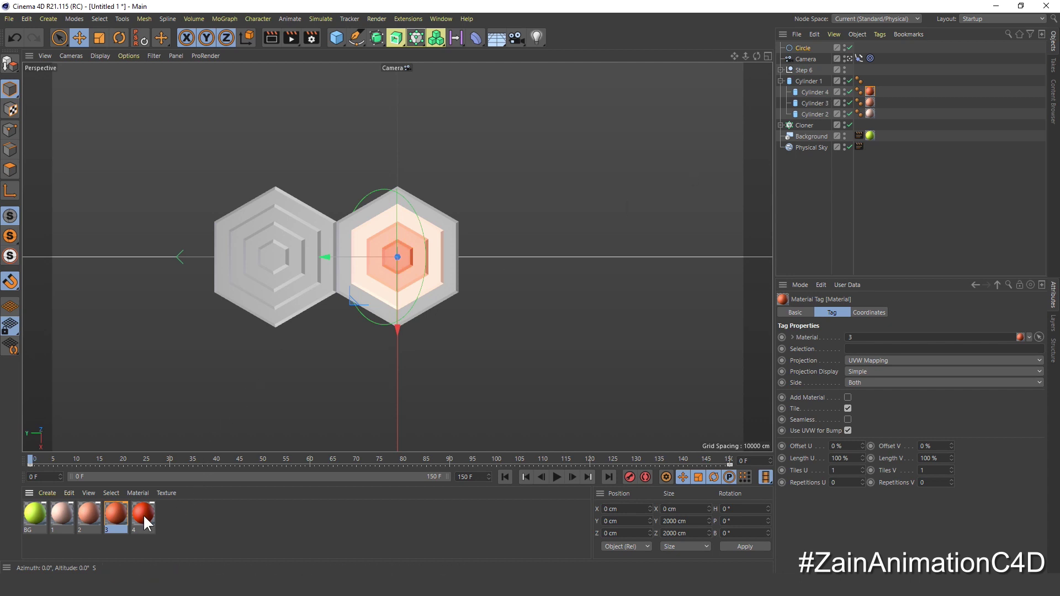
pyautogui.moveTo(143, 515); pyautogui.dragTo(812, 82)
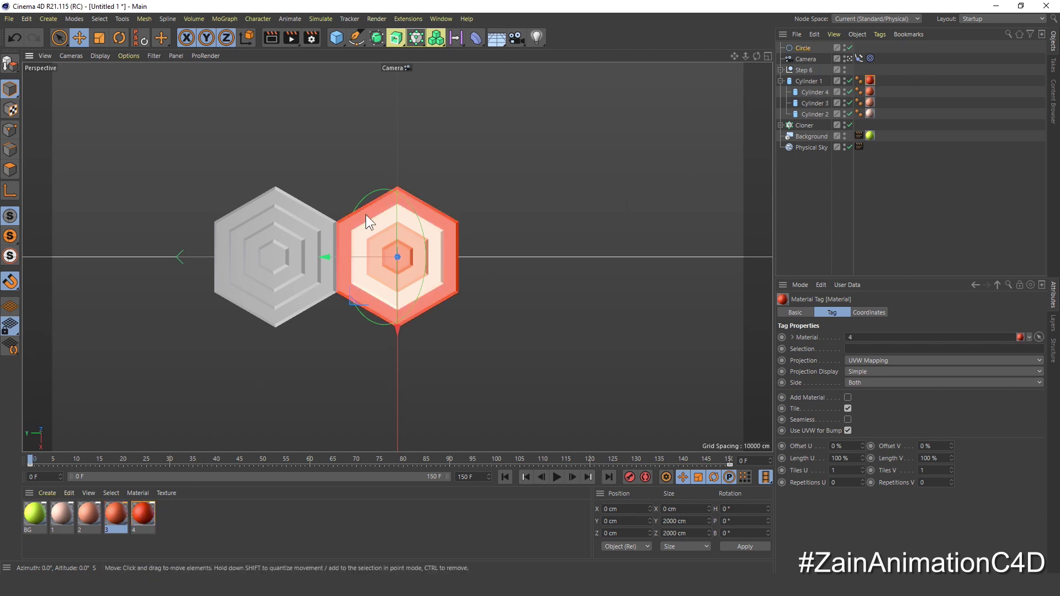
# Leave the camera view and delete the material tags from Cylinder 1, 2, 3 and 4
pyautogui.click(849, 58)
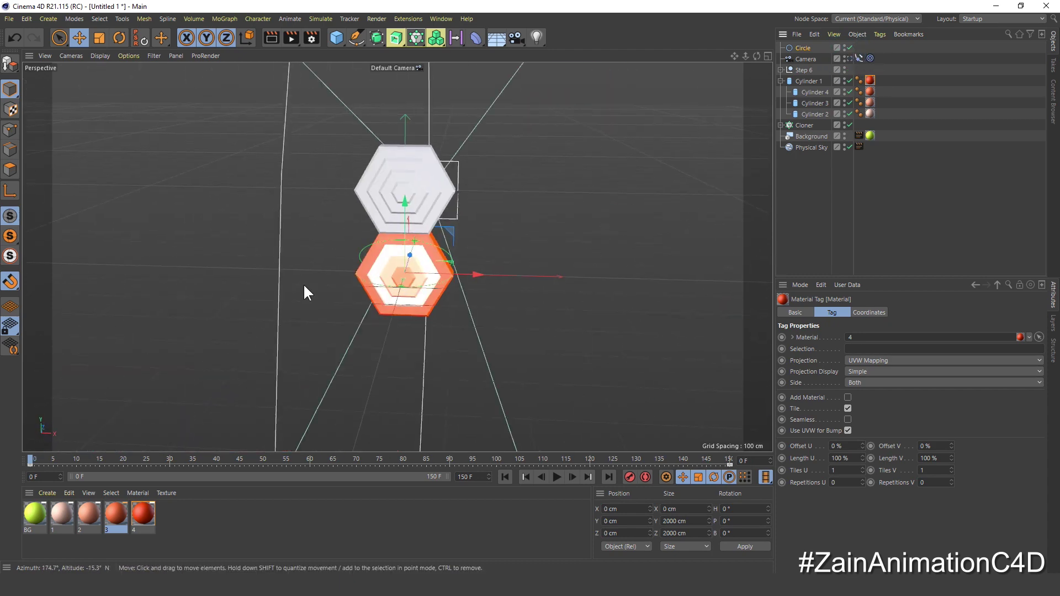
pyautogui.scroll(8, 422, 277)
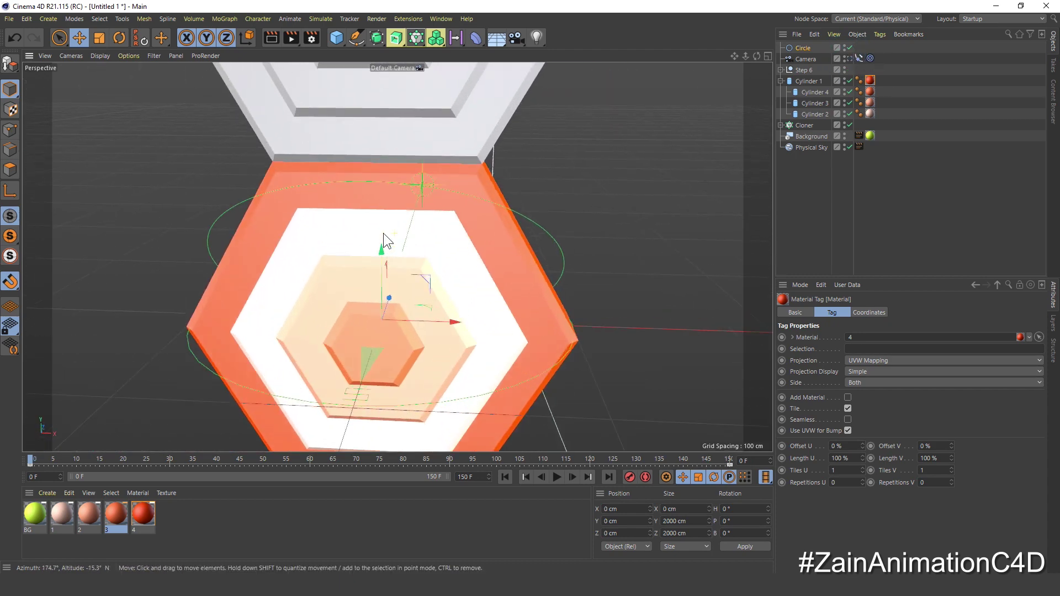
pyautogui.keyDown('alt'); pyautogui.moveTo(383, 233); pyautogui.dragTo(434, 220); pyautogui.keyUp('alt')
pyautogui.click(873, 80)
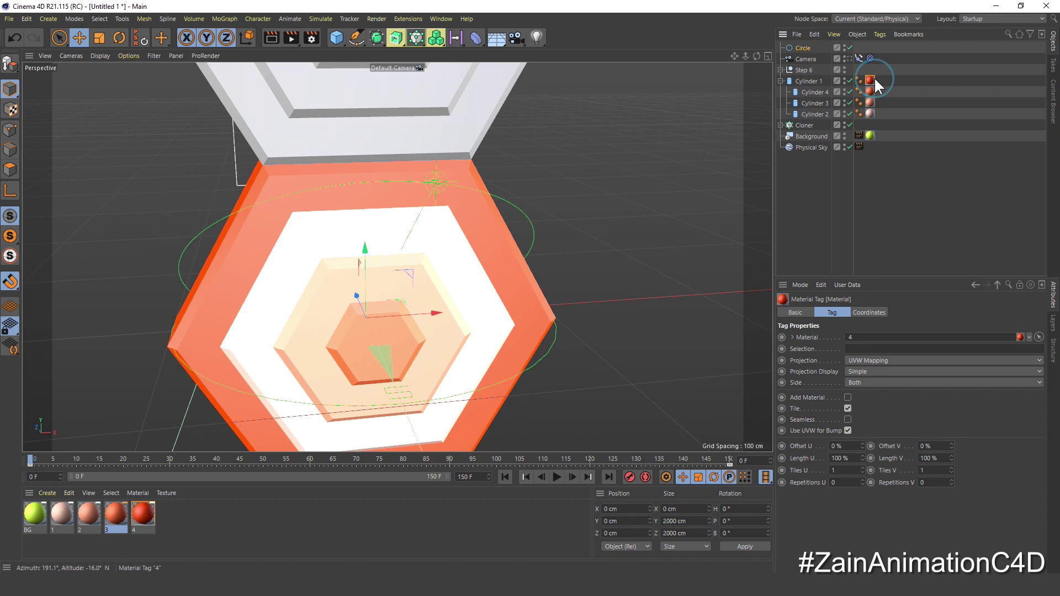
pyautogui.keyDown('shift'); pyautogui.click(870, 114); pyautogui.keyUp('shift')
pyautogui.press('Delete')
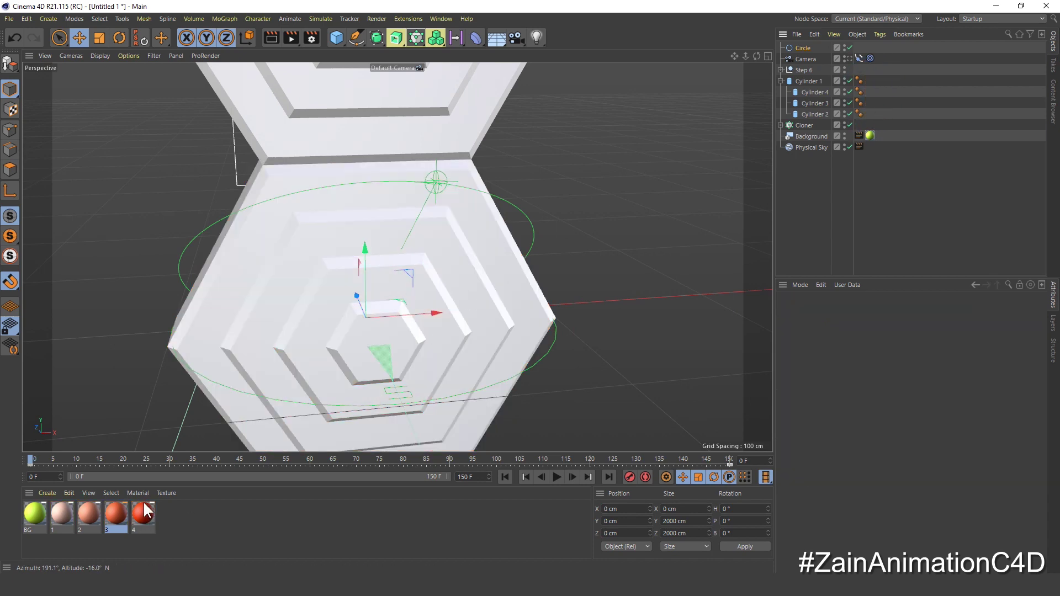
# Apply material 4 to Cylinder 1, material 3 to Cylinder 2, material 2 to Cylinder 3 and material 1 to Cylinder 4
pyautogui.moveTo(144, 512); pyautogui.dragTo(253, 216)
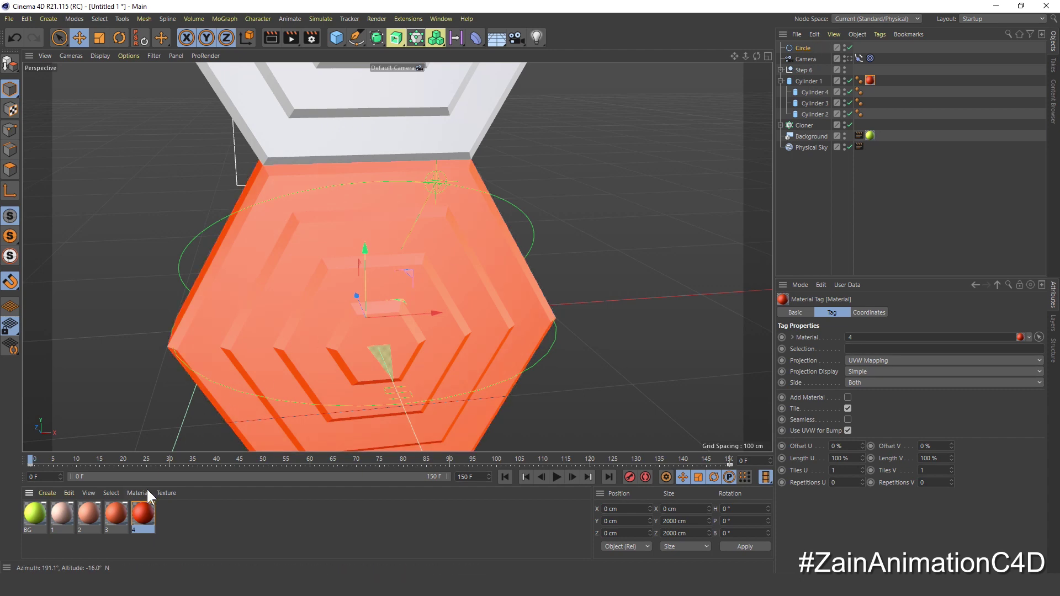
pyautogui.moveTo(116, 512); pyautogui.dragTo(301, 265)
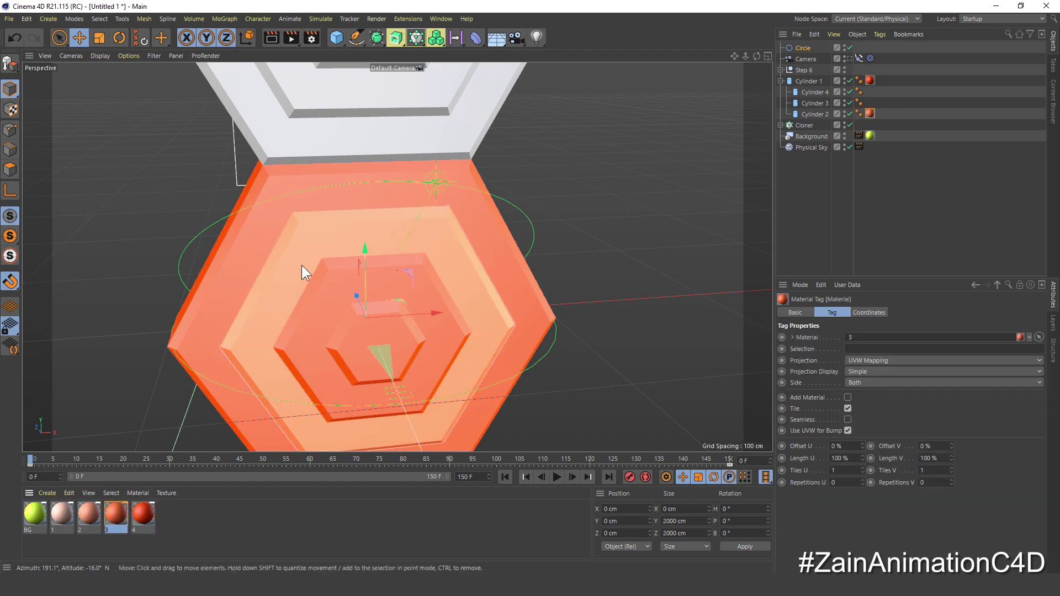
pyautogui.moveTo(84, 518); pyautogui.dragTo(312, 324)
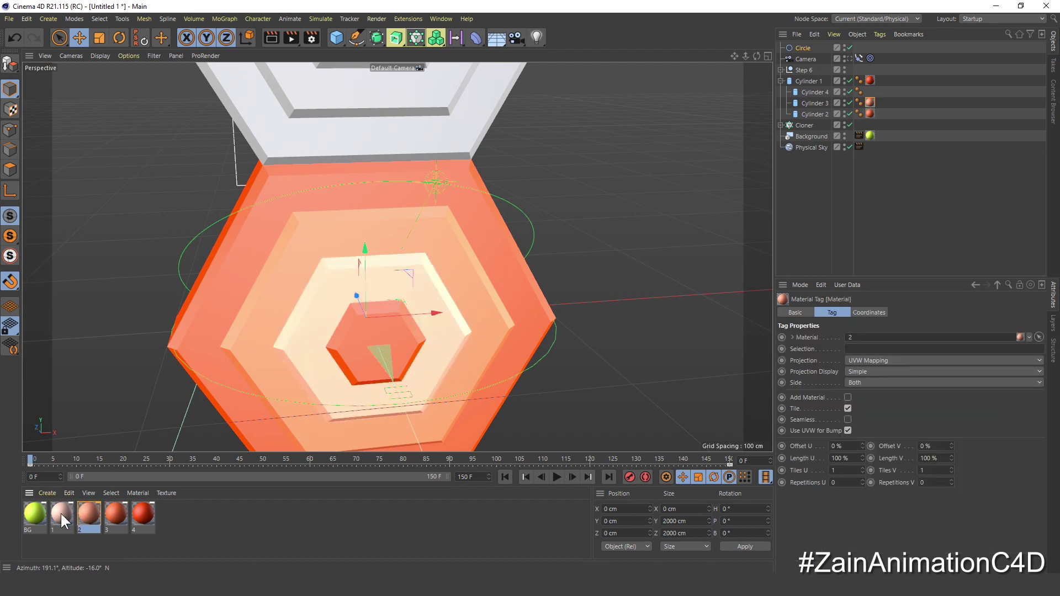
pyautogui.moveTo(389, 327); pyautogui.dragTo(388, 333)
# Apply materials 4, 3, 2 and 1 from outermost to innermost layer of the second hexagon, and return to the camera view
pyautogui.keyDown('alt'); pyautogui.moveTo(387, 332); pyautogui.dragTo(405, 304); pyautogui.keyUp('alt')
pyautogui.moveTo(297, 209); pyautogui.dragTo(270, 225)
pyautogui.moveTo(114, 517); pyautogui.dragTo(317, 237)
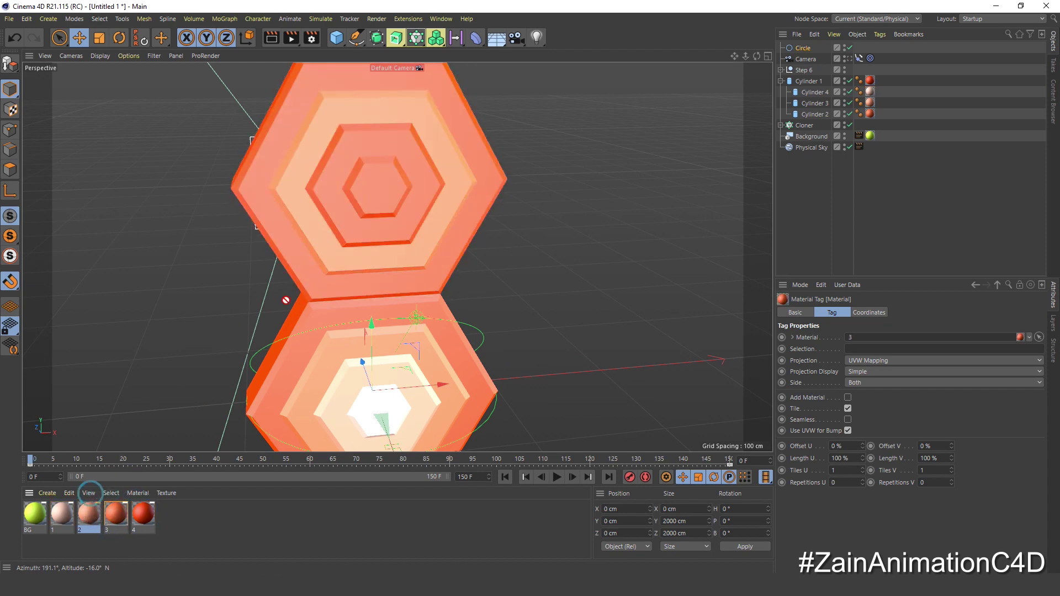
pyautogui.moveTo(286, 300); pyautogui.dragTo(339, 215)
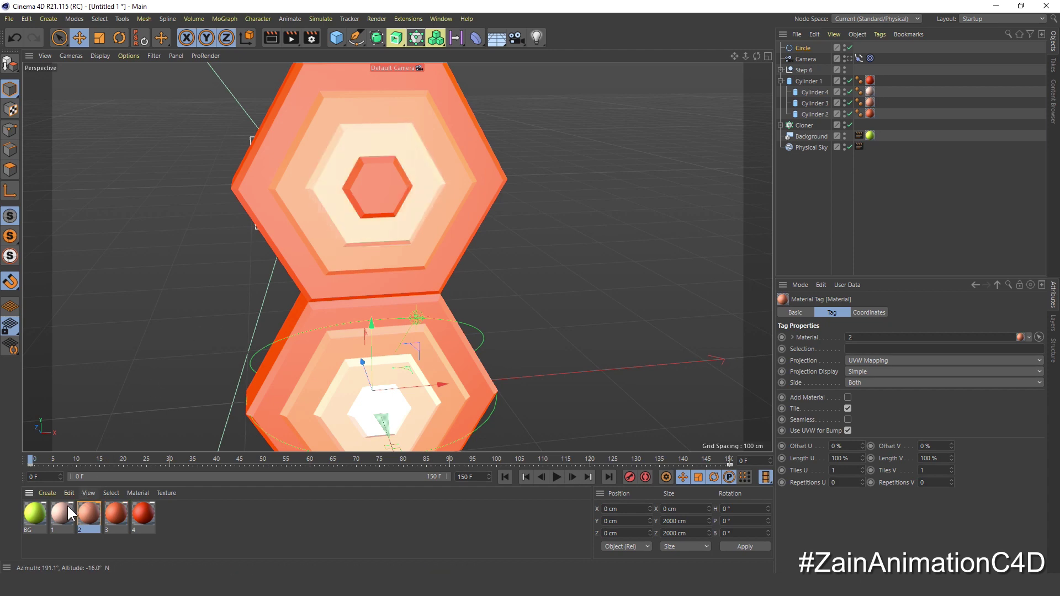
pyautogui.moveTo(284, 267); pyautogui.dragTo(362, 194)
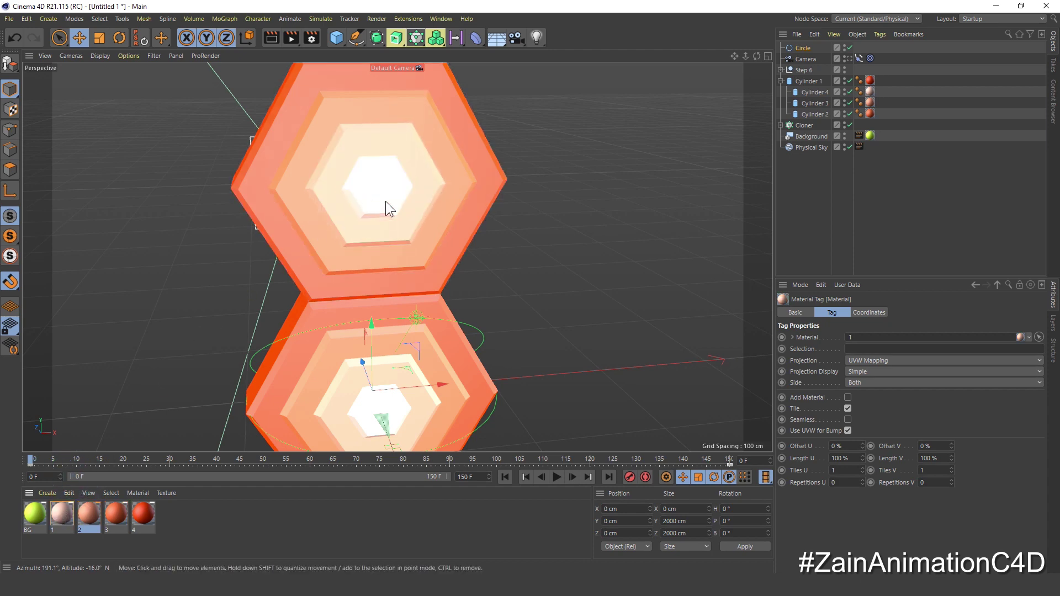
pyautogui.click(848, 57)
pyautogui.click(782, 80)
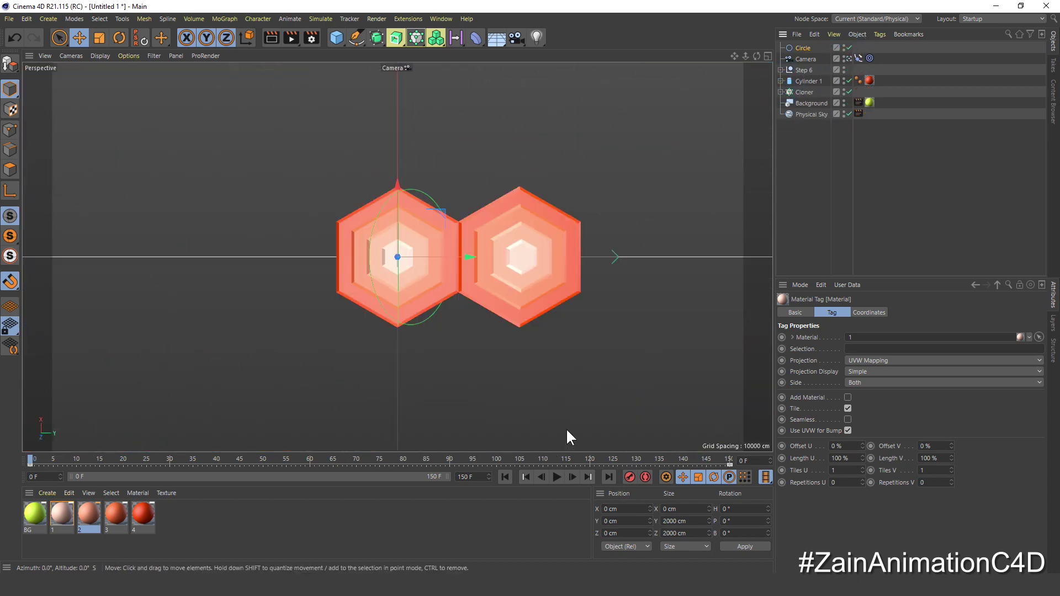
# Play the animation through the camera and return to the first frame
pyautogui.click(555, 478)
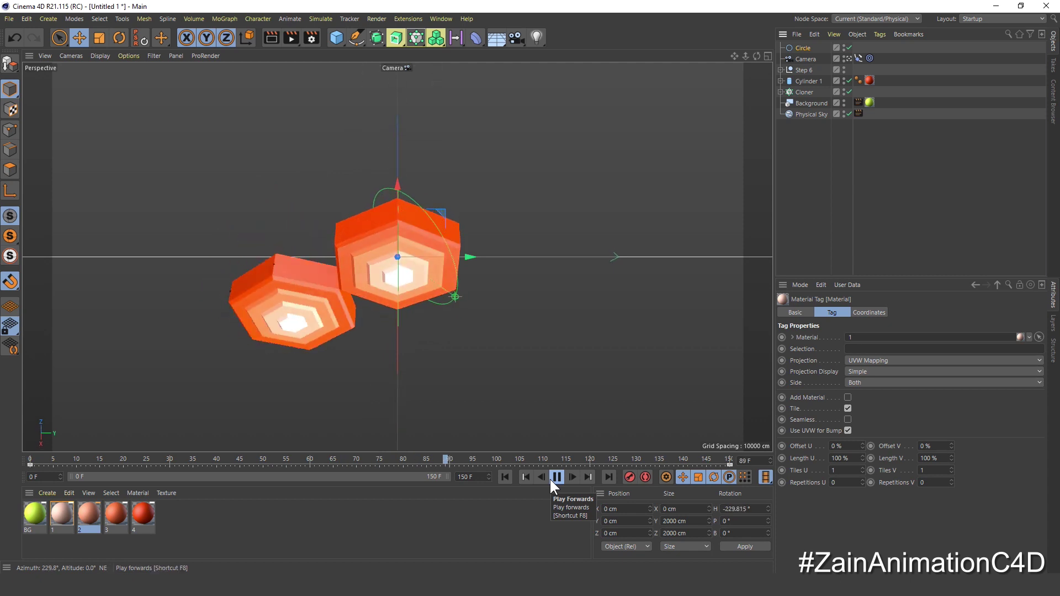
pyautogui.click(552, 479)
pyautogui.click(504, 477)
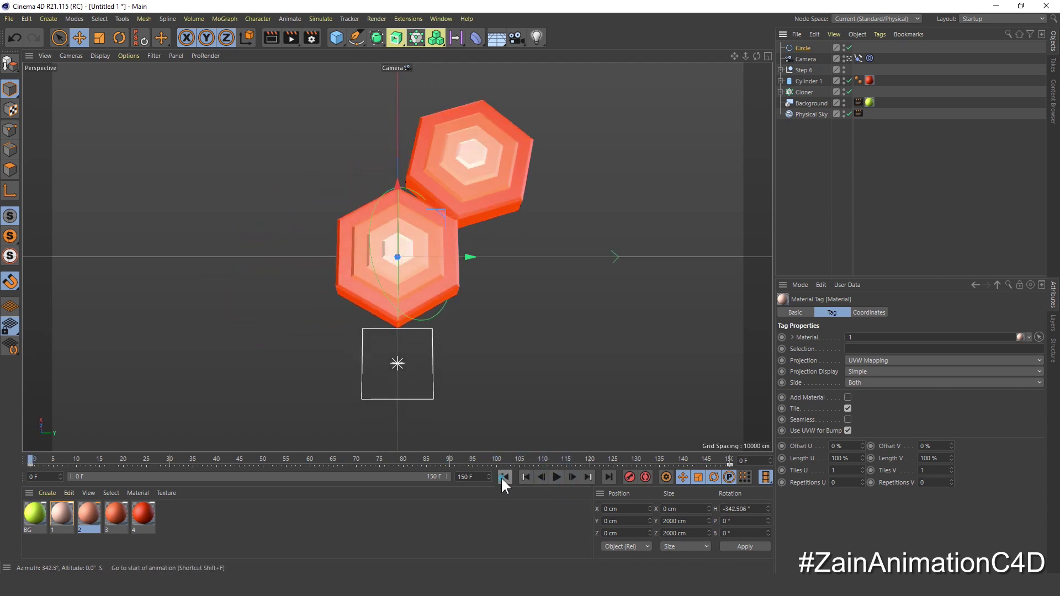
# Set both rotation keys of the Circle to linear interpolation in the F-Curve timeline
pyautogui.click(442, 19)
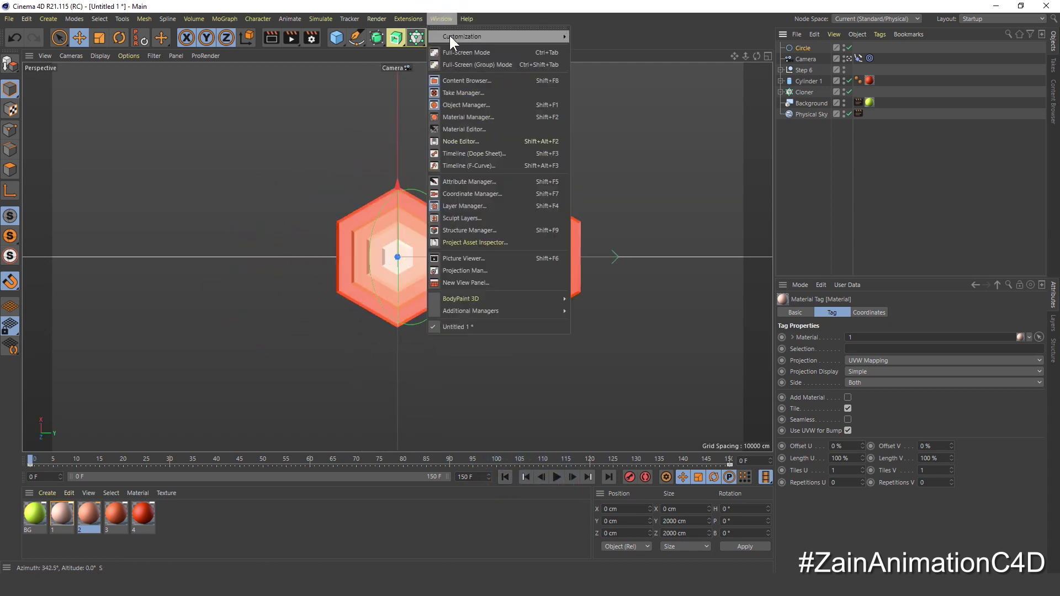
pyautogui.click(489, 165)
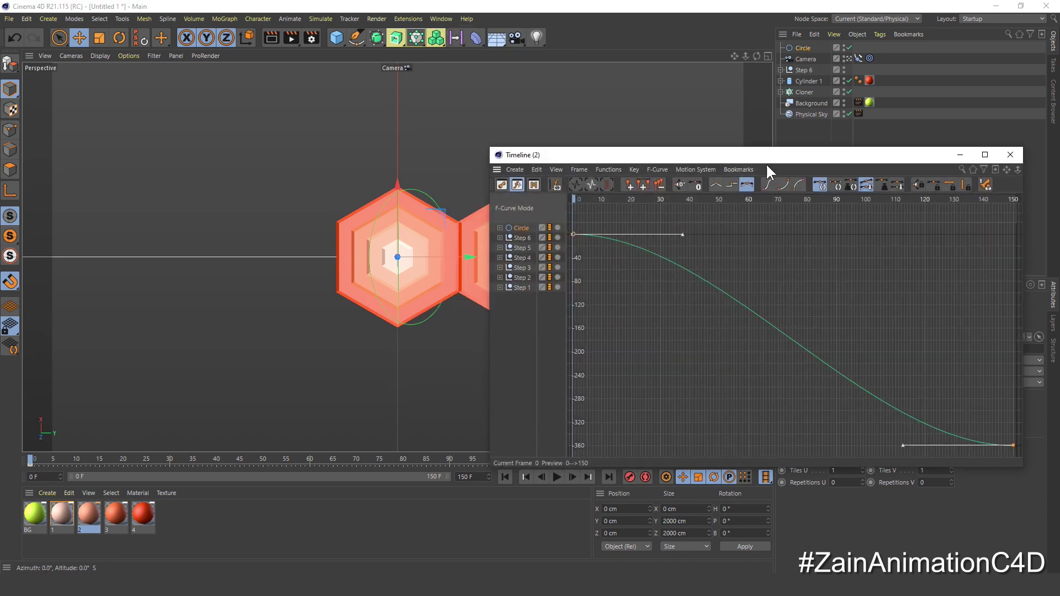
pyautogui.moveTo(766, 164); pyautogui.dragTo(692, 152)
pyautogui.click(449, 212)
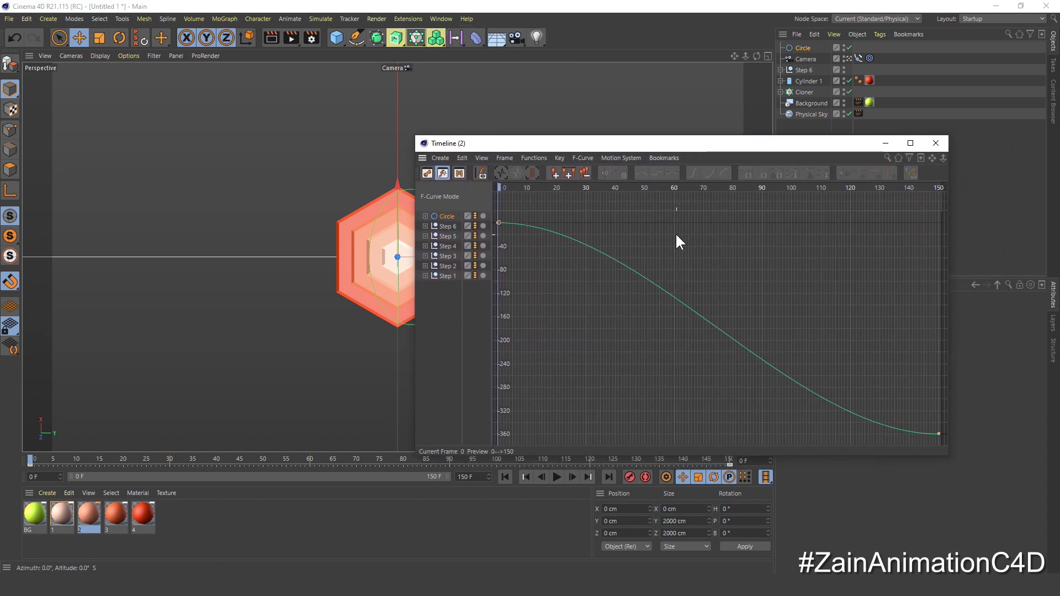
pyautogui.click(573, 235)
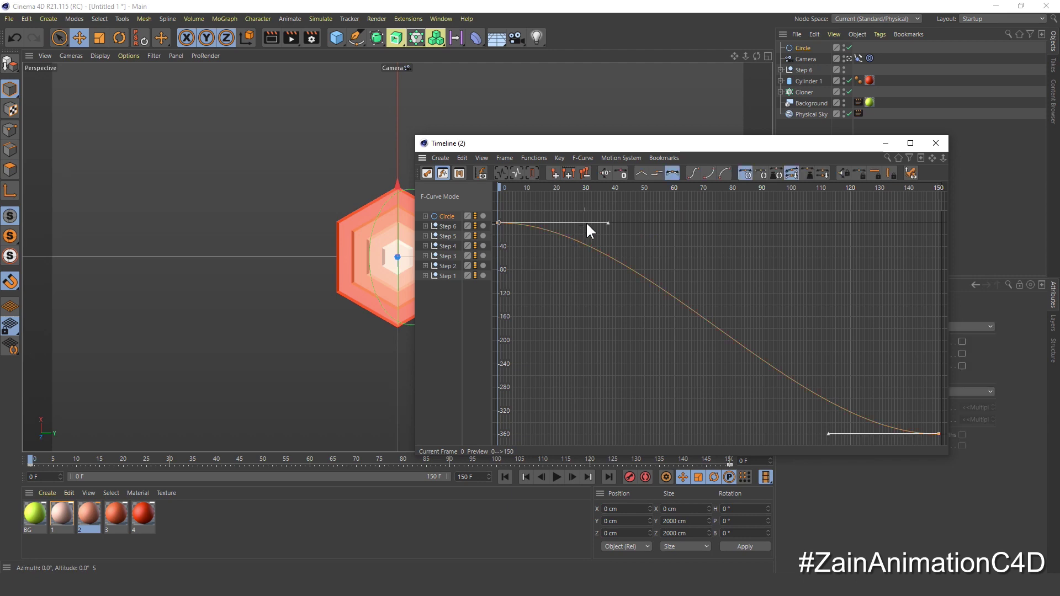
pyautogui.click(642, 173)
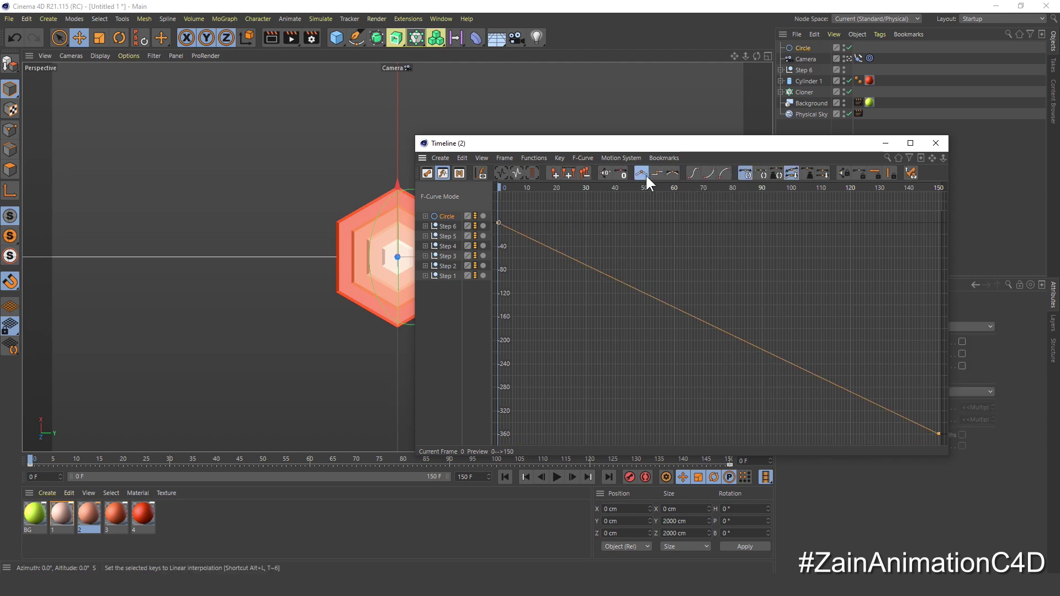
pyautogui.click(936, 144)
# Play the animation to check the camera orbit and move the playhead to frame 64
pyautogui.click(555, 475)
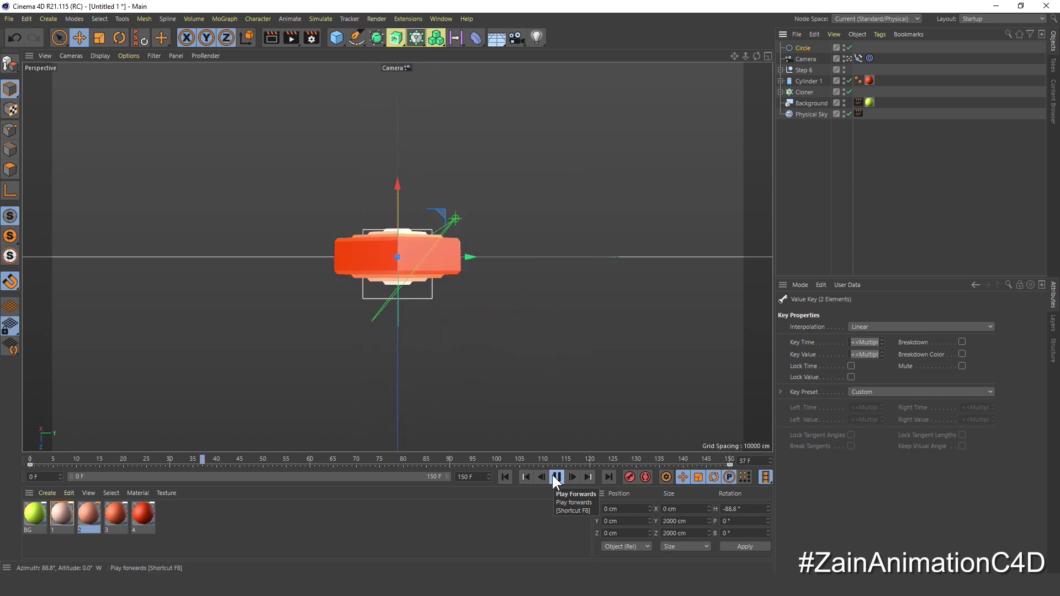
pyautogui.click(554, 477)
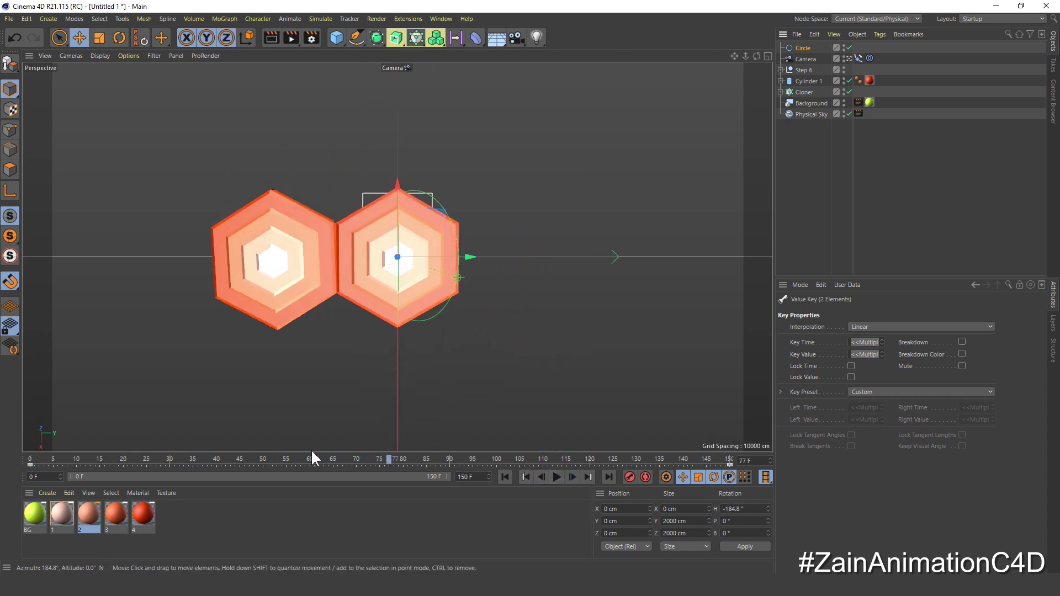
pyautogui.moveTo(384, 456); pyautogui.dragTo(330, 456)
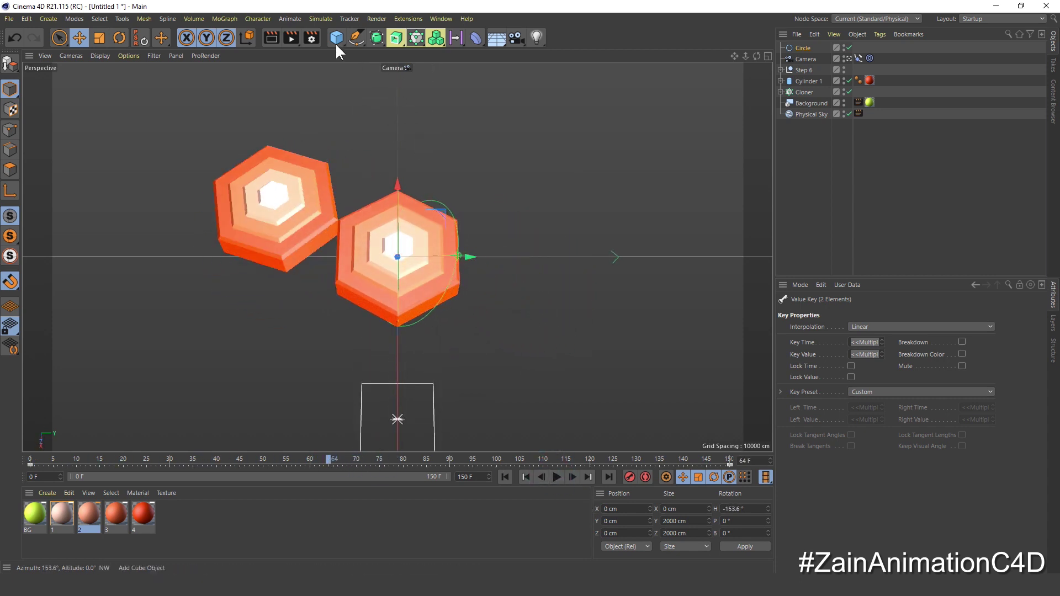
# Switch the renderer to Physical and set its sampling quality to Medium
pyautogui.click(312, 37)
pyautogui.click(376, 55)
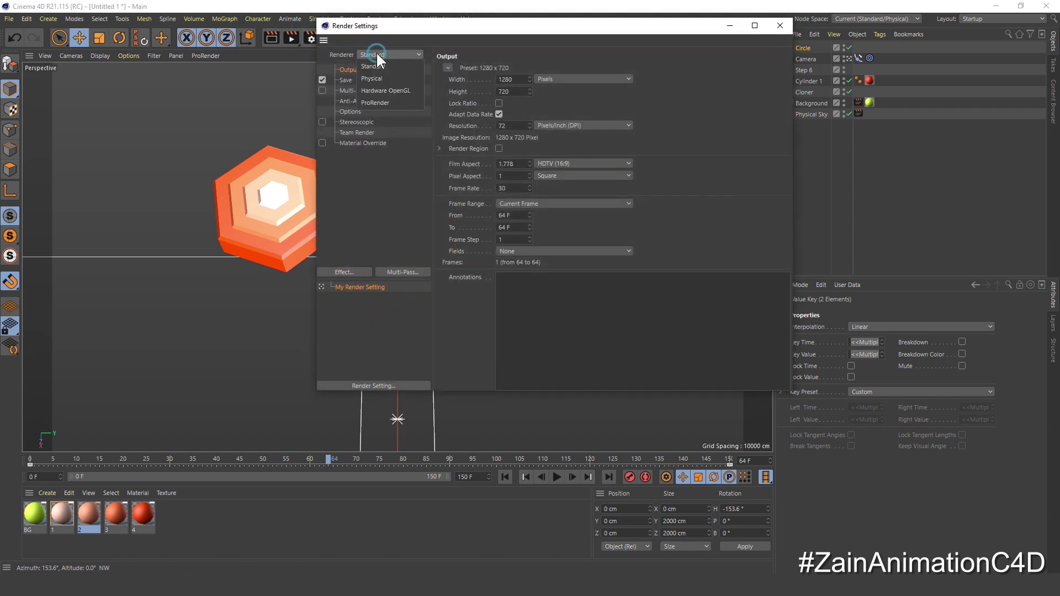
pyautogui.click(389, 81)
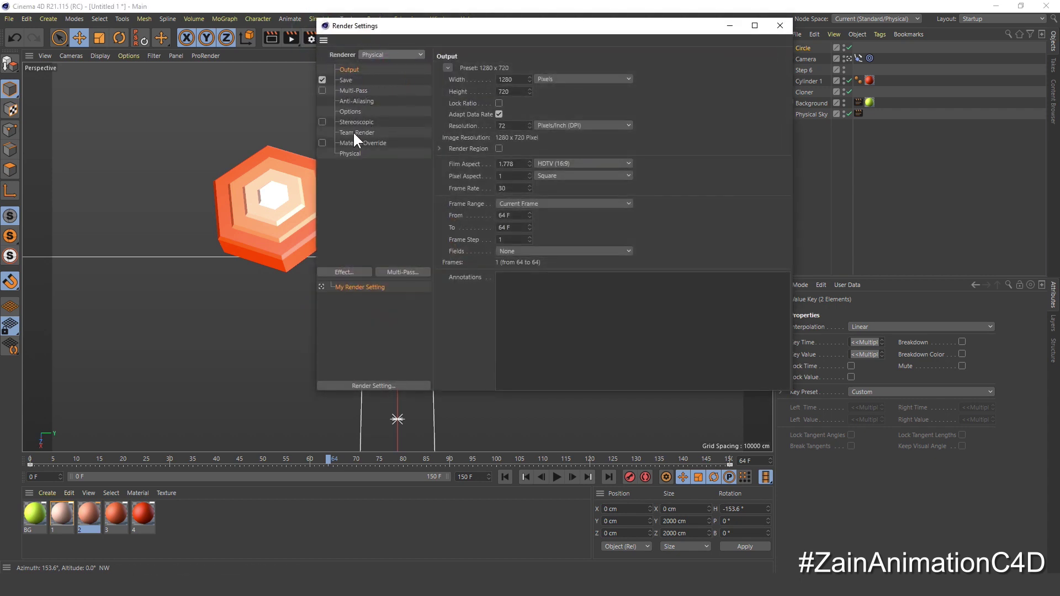
pyautogui.click(351, 154)
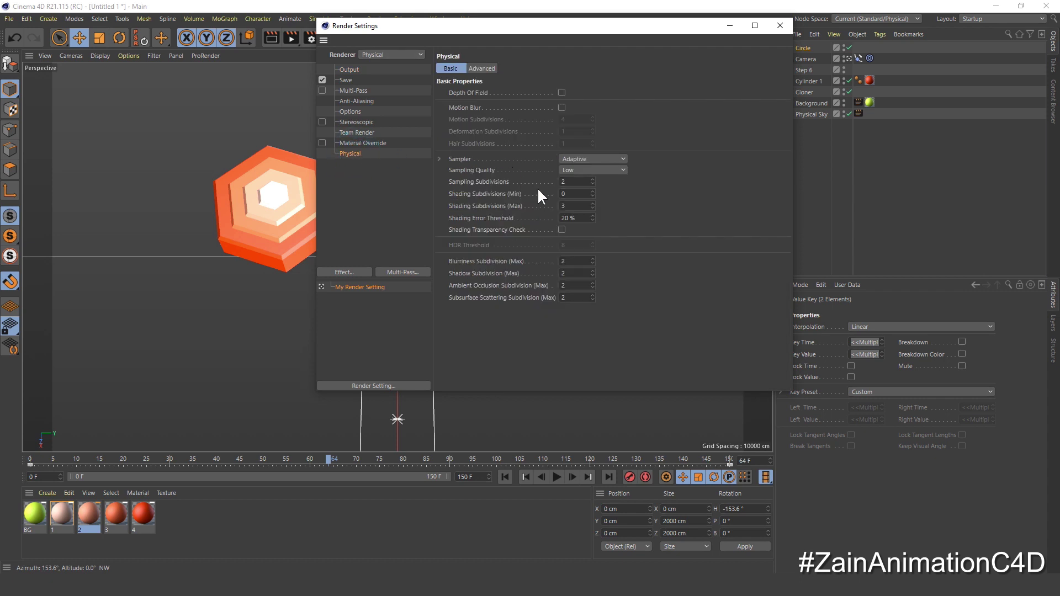
pyautogui.click(581, 169)
pyautogui.click(584, 200)
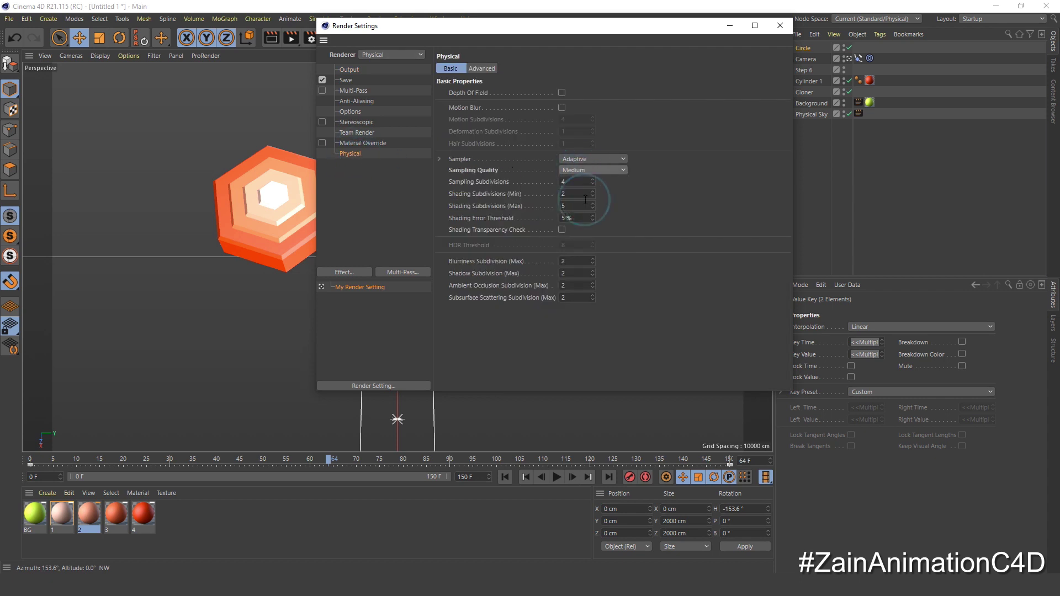
# Set the maximum shadow subdivision and maximum ambient occlusion subdivision to 4
pyautogui.moveTo(568, 274); pyautogui.dragTo(530, 279)
pyautogui.write('4')
pyautogui.press('Tab')
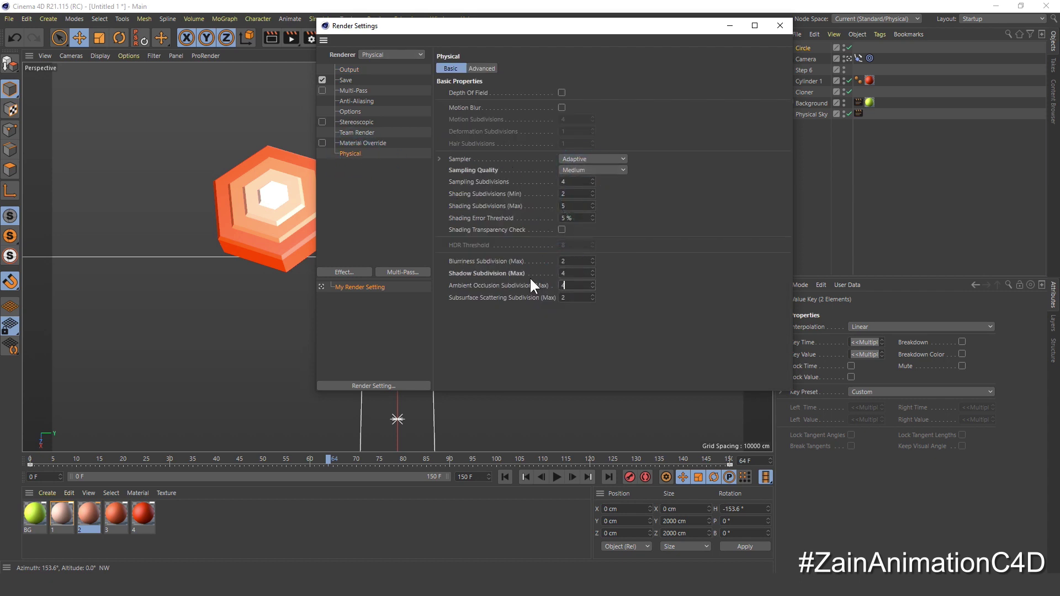
pyautogui.write('4')
pyautogui.press('Return')
# Add the Ambient Occlusion and Global Illumination effects to the render settings
pyautogui.click(346, 270)
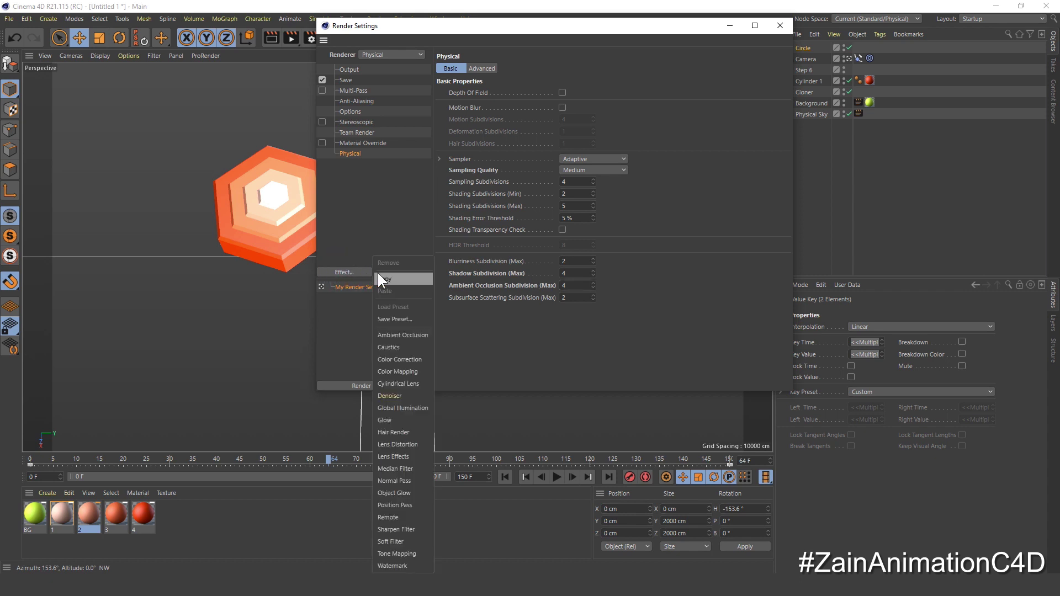
pyautogui.click(397, 319)
pyautogui.click(360, 273)
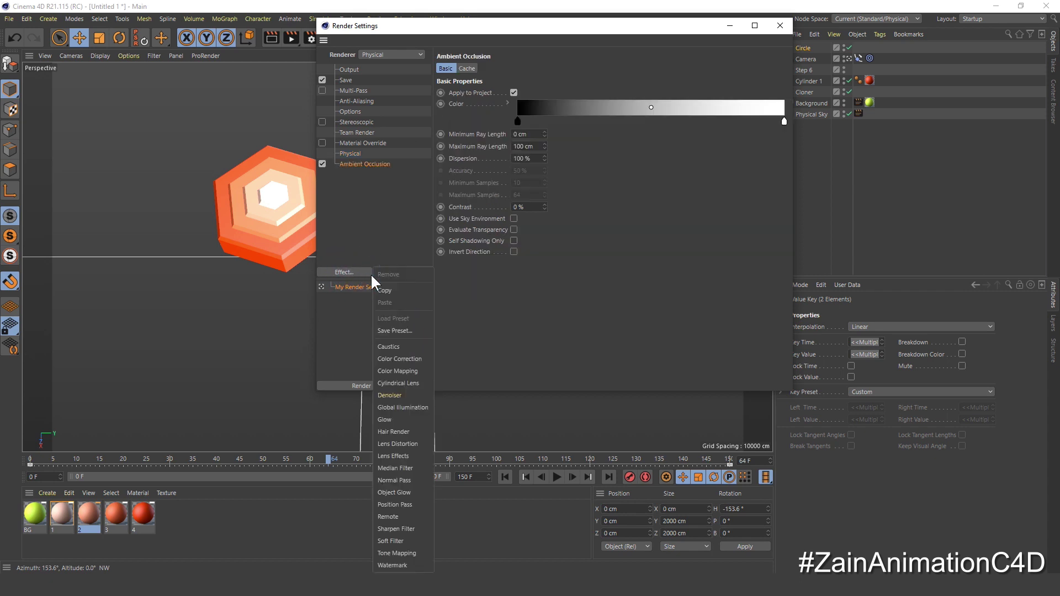
pyautogui.click(415, 405)
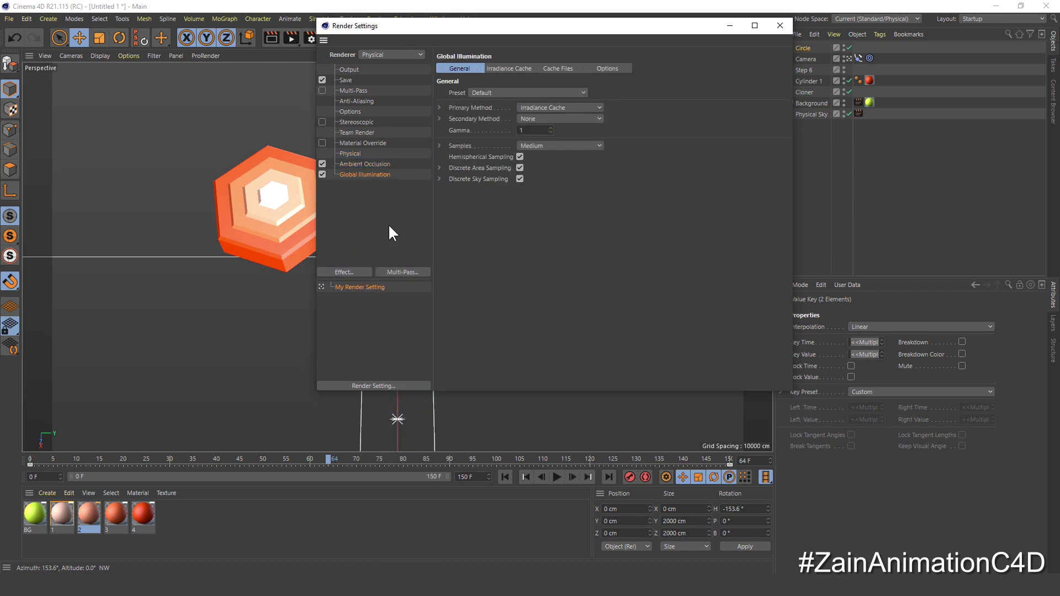
# Set the Ambient Occlusion contrast to 5% and close the render settings
pyautogui.click(362, 163)
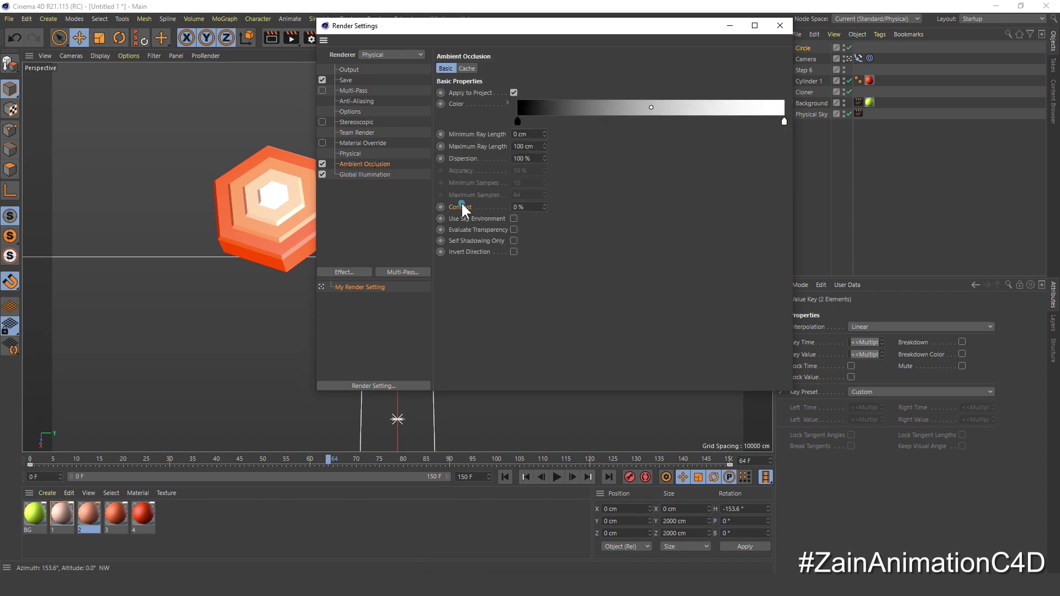
pyautogui.doubleClick(526, 206)
pyautogui.write('5')
pyautogui.click(780, 25)
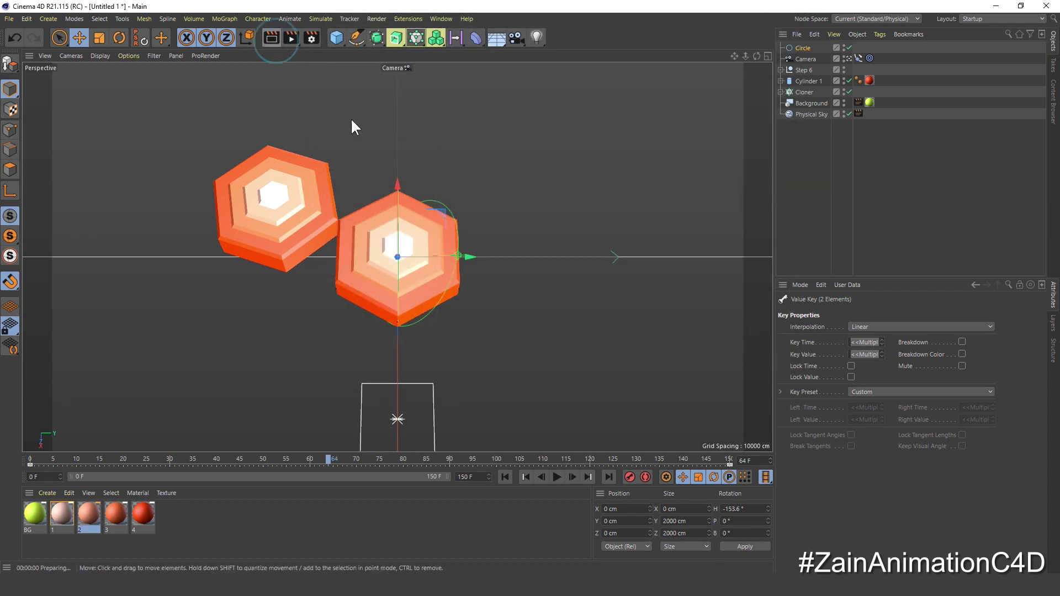